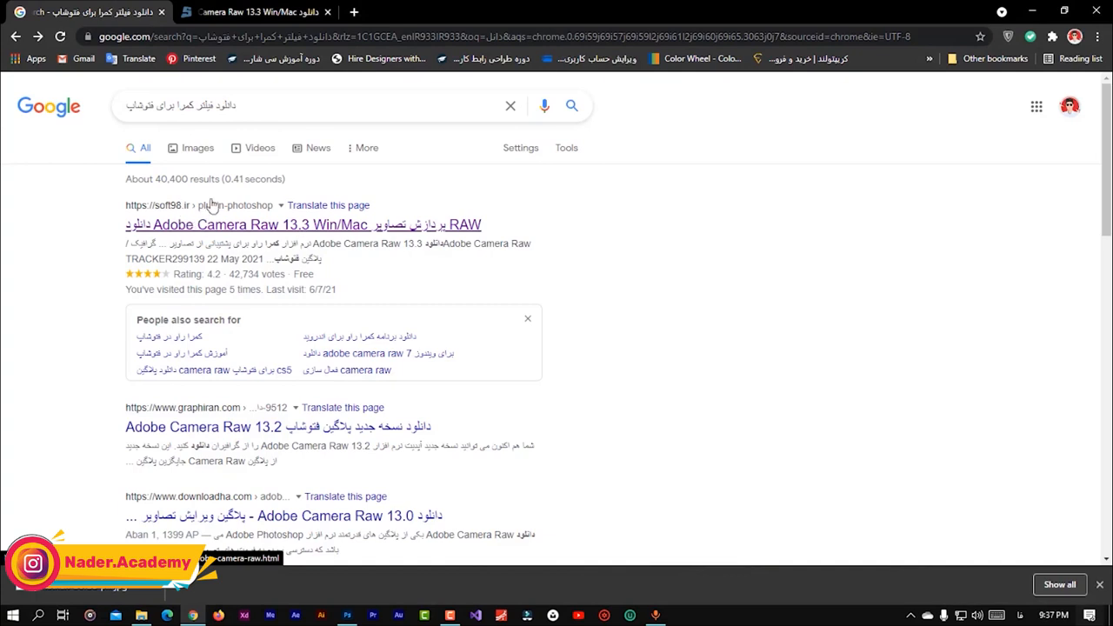
Step: Examine the Soft98 page for Adobe Camera Raw 13.3, including its Windows and Mac download list
{"action": "left_click", "coordinate": [246, 9]}
{"action": "scroll", "coordinate": [494, 272], "scroll_direction": "up", "scroll_amount": 5}
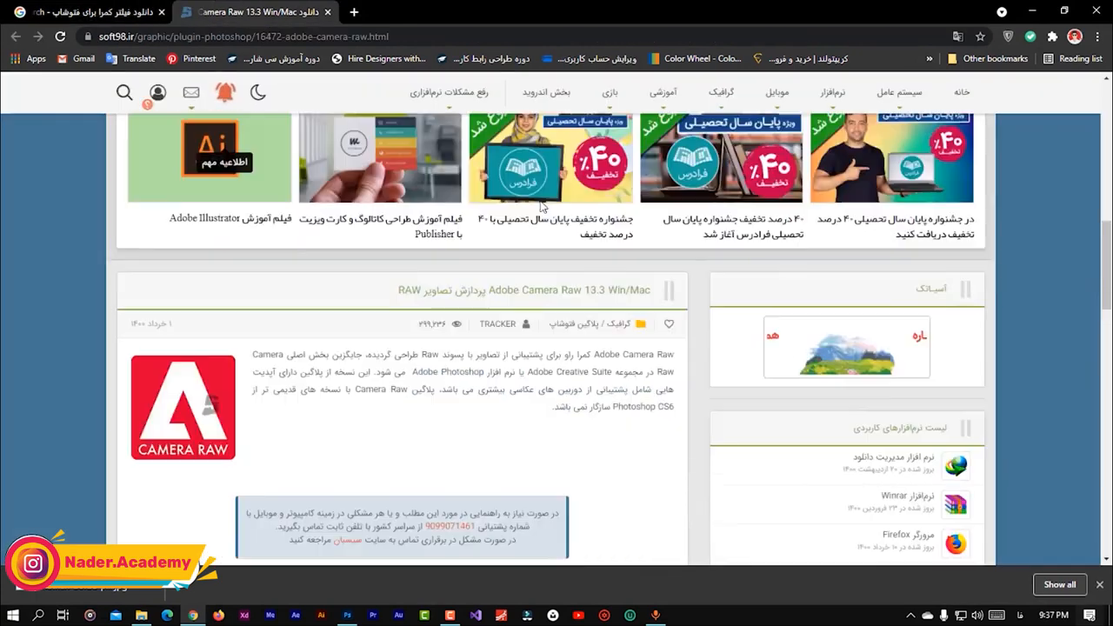
{"action": "scroll", "coordinate": [432, 357], "scroll_direction": "down", "scroll_amount": 4}
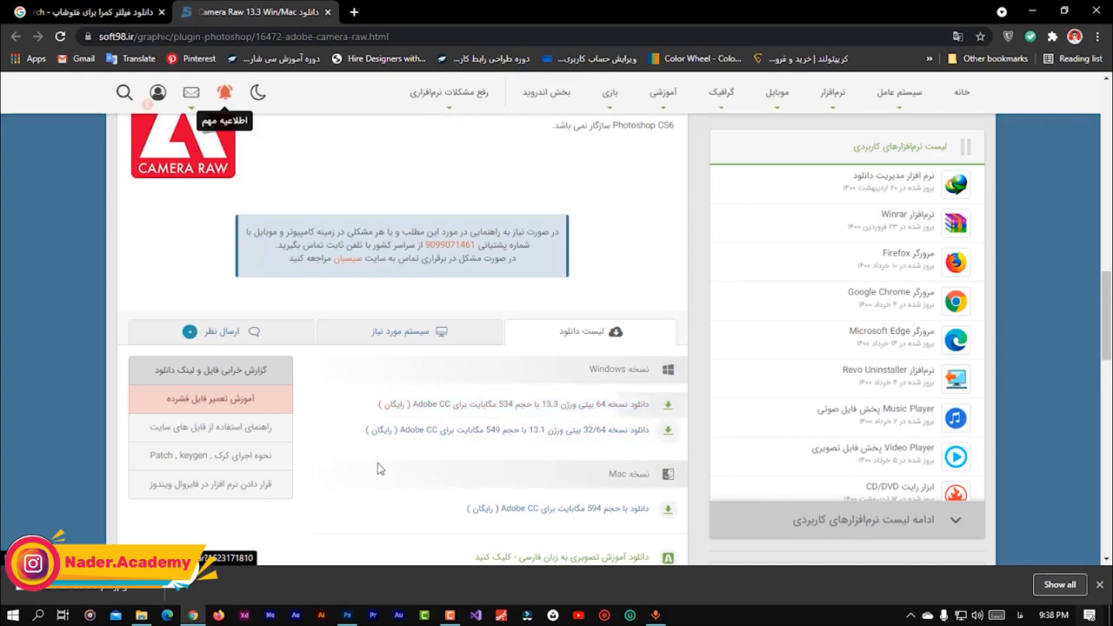
Step: Launch Setup from the extracted Adobe.Camera.Raw.13.2.x64 folder inside the Compressed downloads folder
{"action": "left_click", "coordinate": [142, 615]}
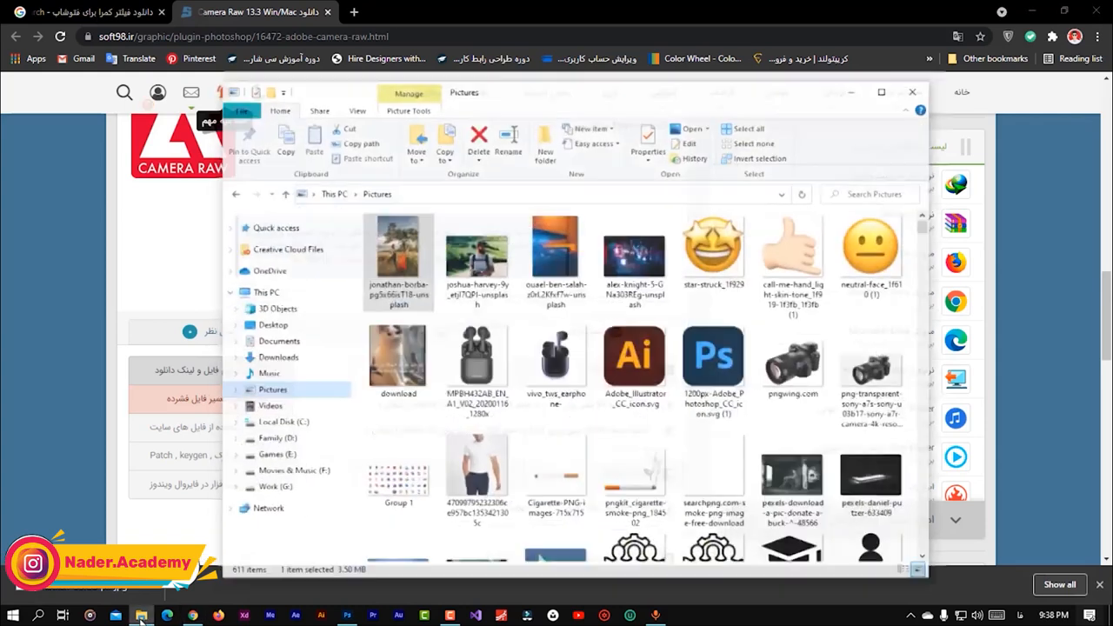
{"action": "scroll", "coordinate": [652, 383], "scroll_direction": "down", "scroll_amount": 5}
{"action": "double_click", "coordinate": [654, 407]}
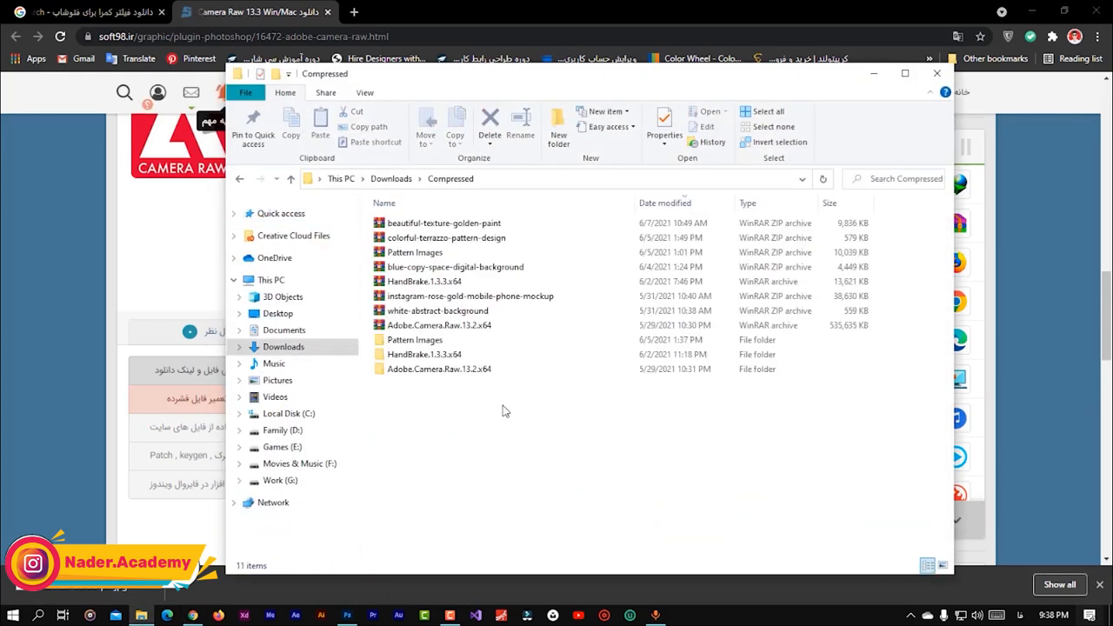
{"action": "double_click", "coordinate": [464, 372]}
{"action": "double_click", "coordinate": [491, 226]}
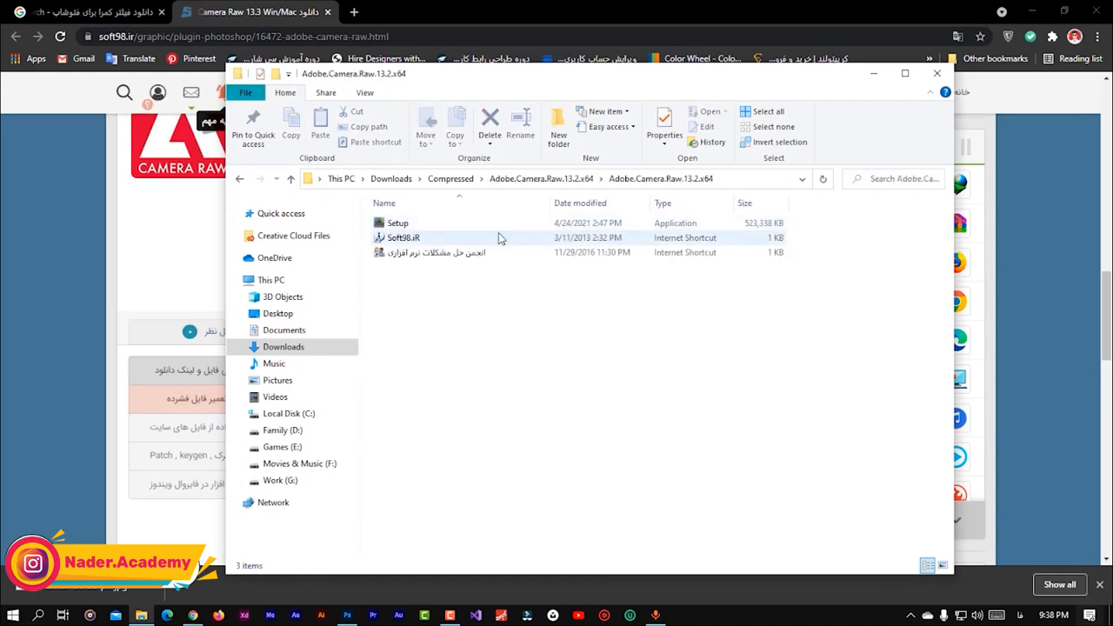
{"action": "double_click", "coordinate": [475, 226]}
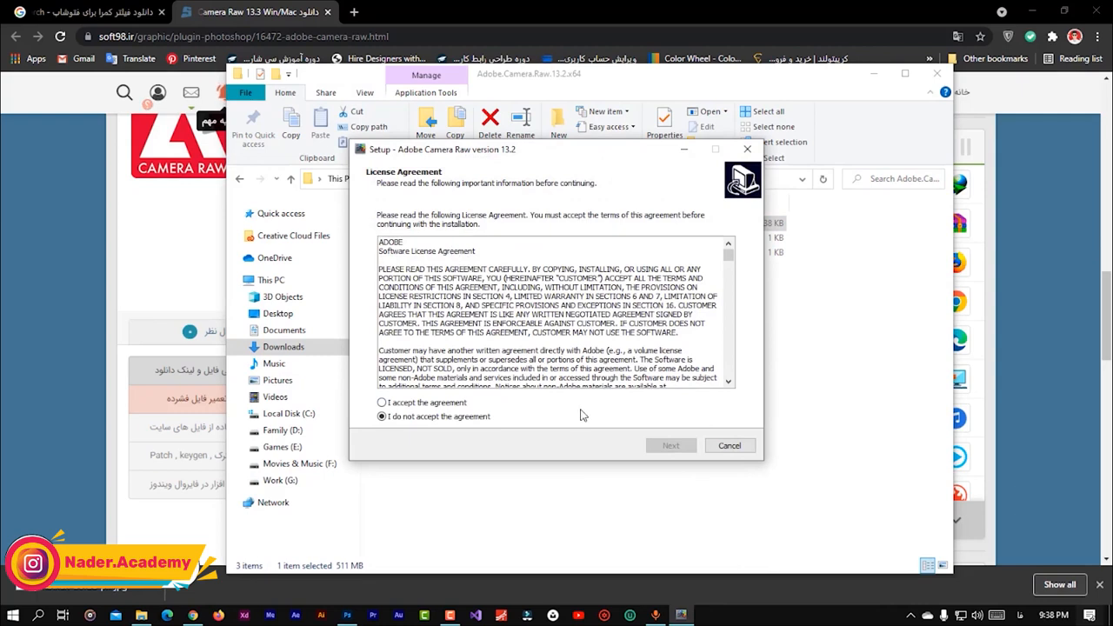
Step: Accept the Camera Raw 13.2 license agreement, proceed to the ready-to-install page, and exit setup without installing
{"action": "left_click", "coordinate": [421, 404]}
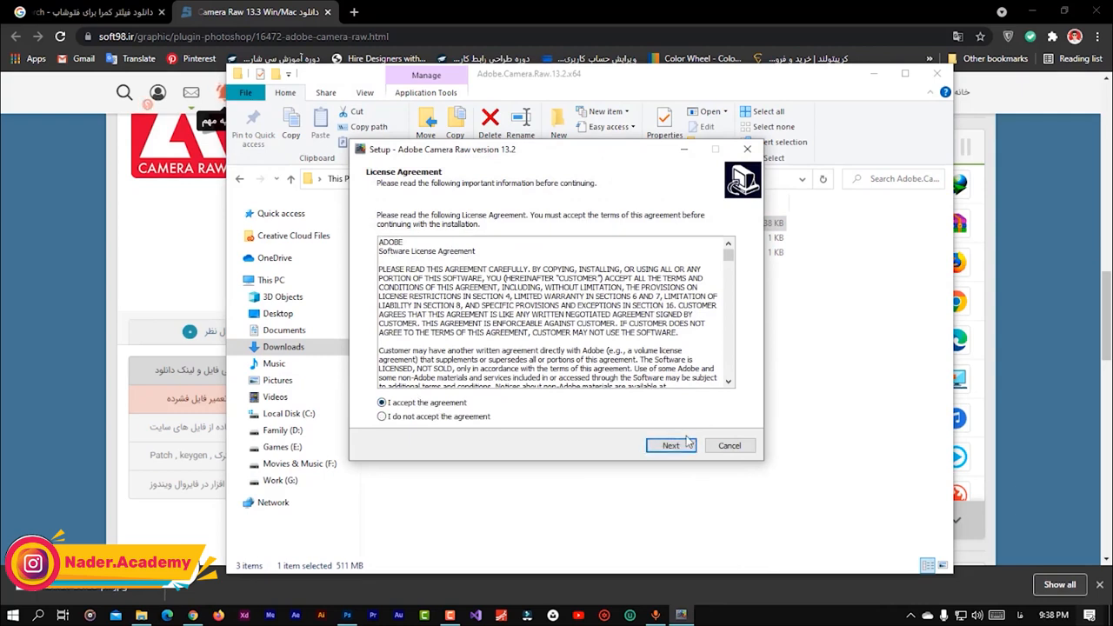
{"action": "left_click", "coordinate": [686, 445]}
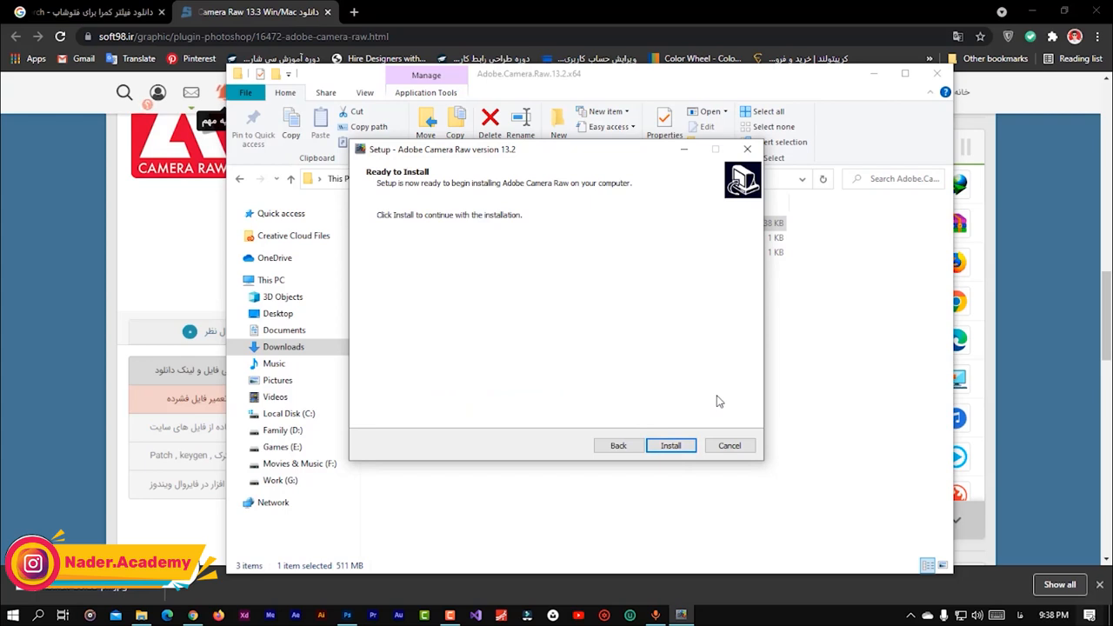
{"action": "left_click", "coordinate": [729, 446]}
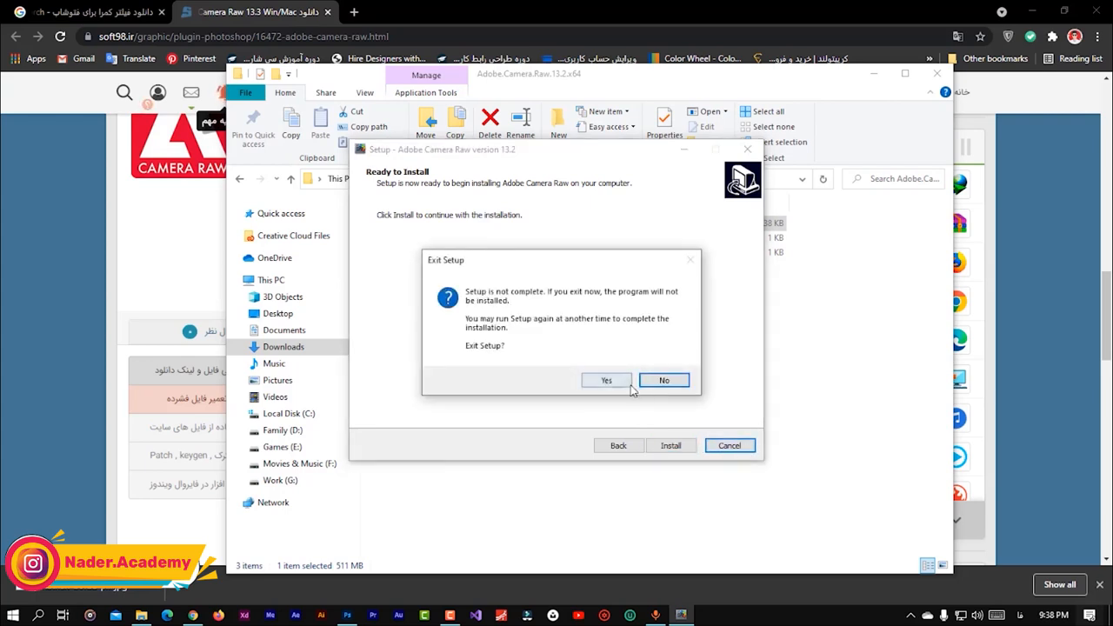
{"action": "left_click", "coordinate": [644, 389]}
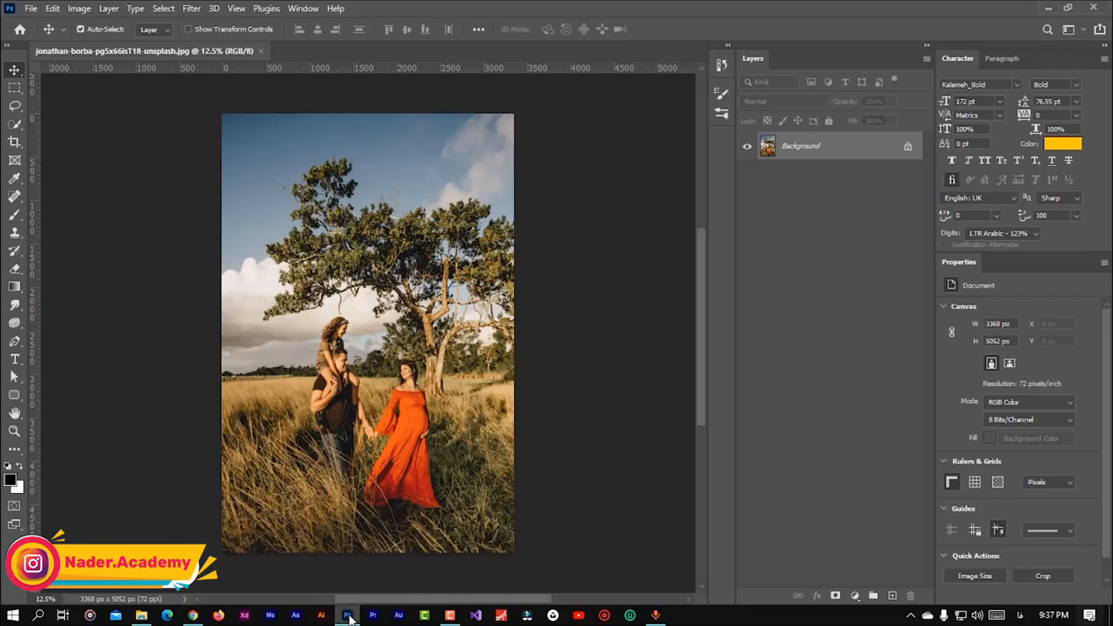
Step: Switch to Photoshop and open the family photo in the Camera Raw Filter, with a wider window and Color Grading collapsed
{"action": "left_click", "coordinate": [191, 8]}
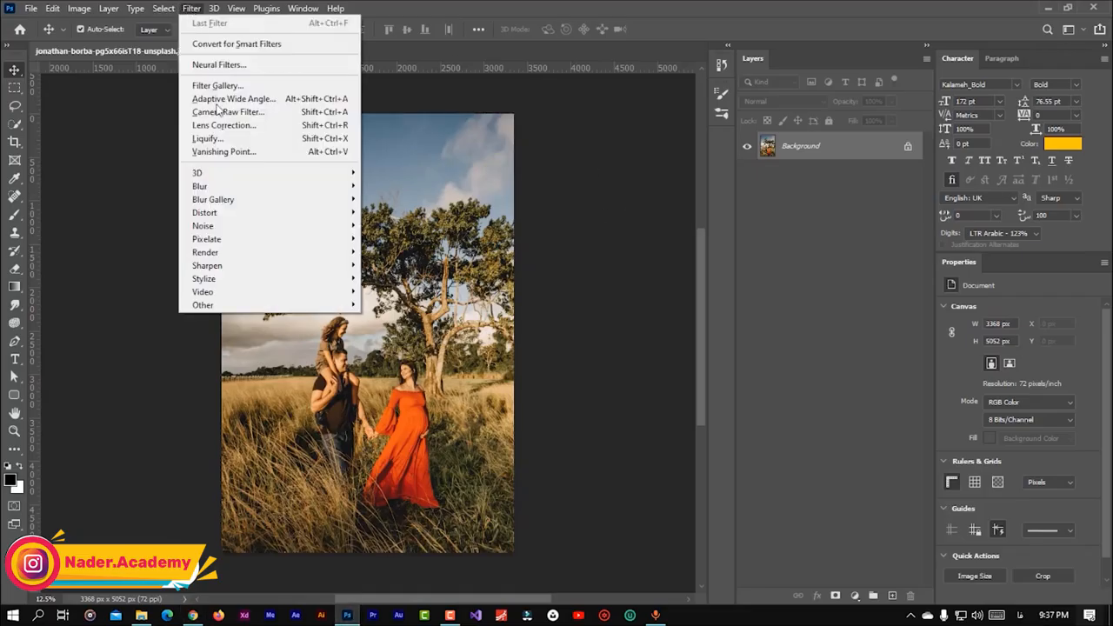
{"action": "left_click", "coordinate": [226, 113]}
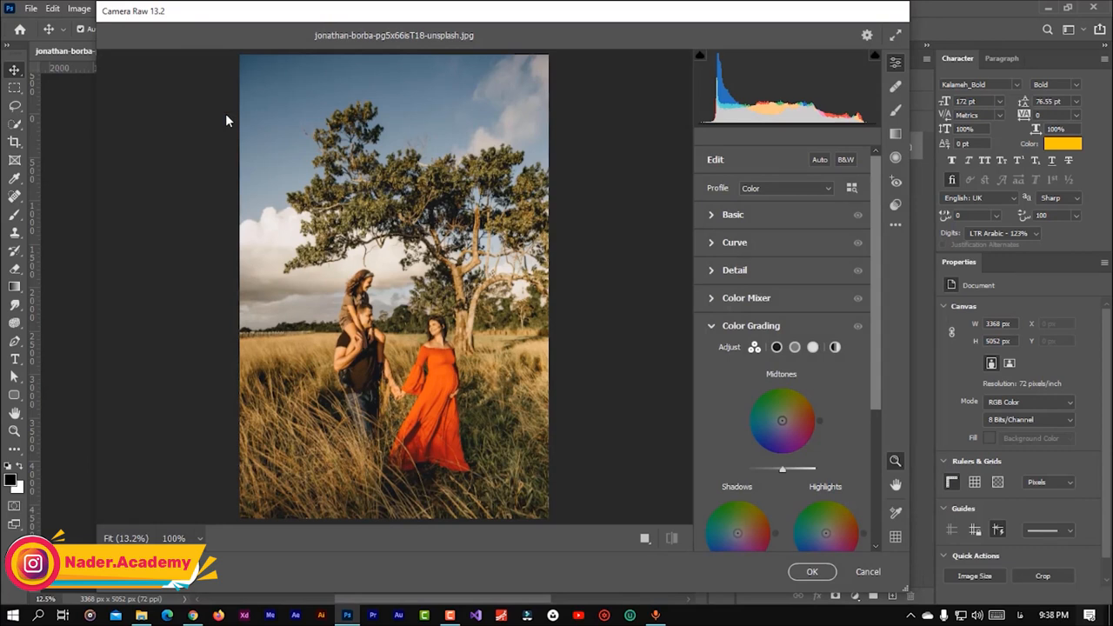
{"action": "left_click_drag", "start_coordinate": [911, 54], "coordinate": [1025, 54]}
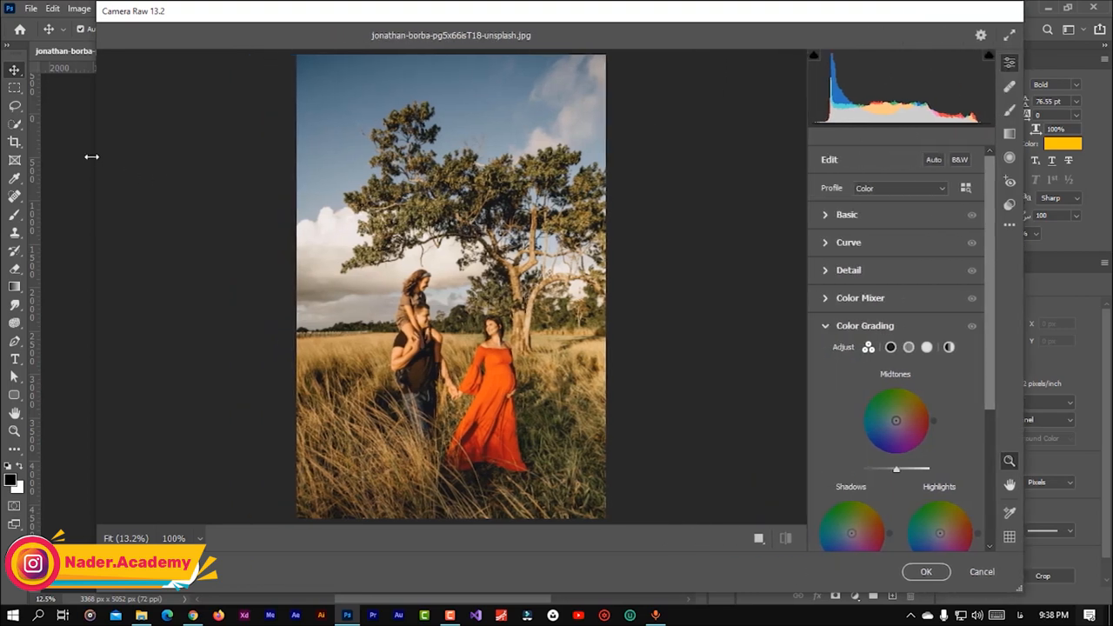
{"action": "left_click_drag", "start_coordinate": [91, 156], "coordinate": [5, 162]}
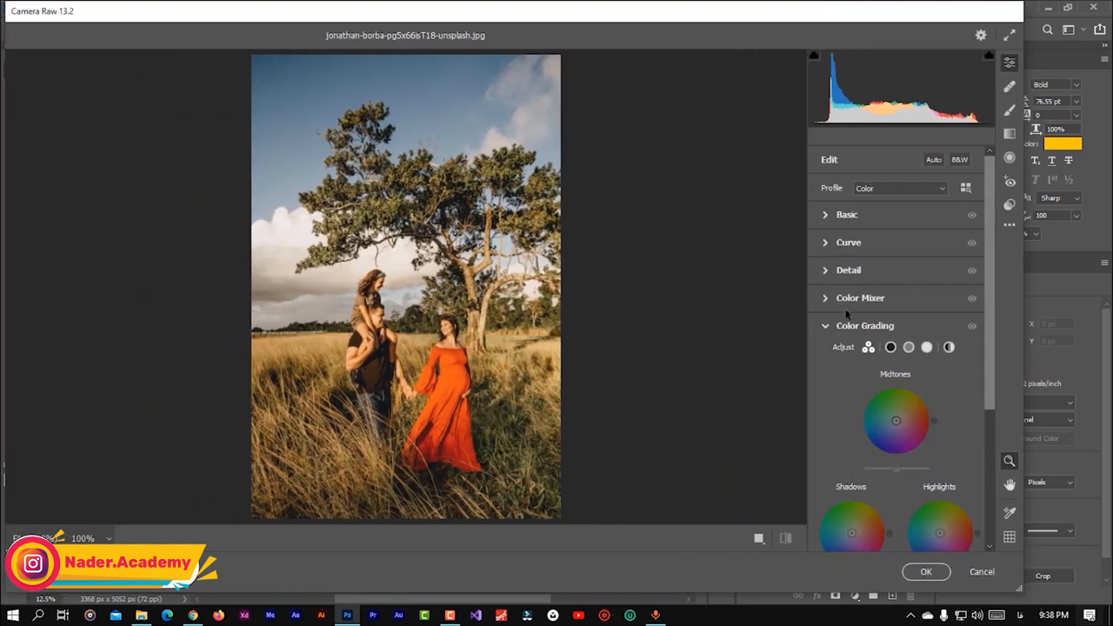
{"action": "left_click", "coordinate": [826, 327]}
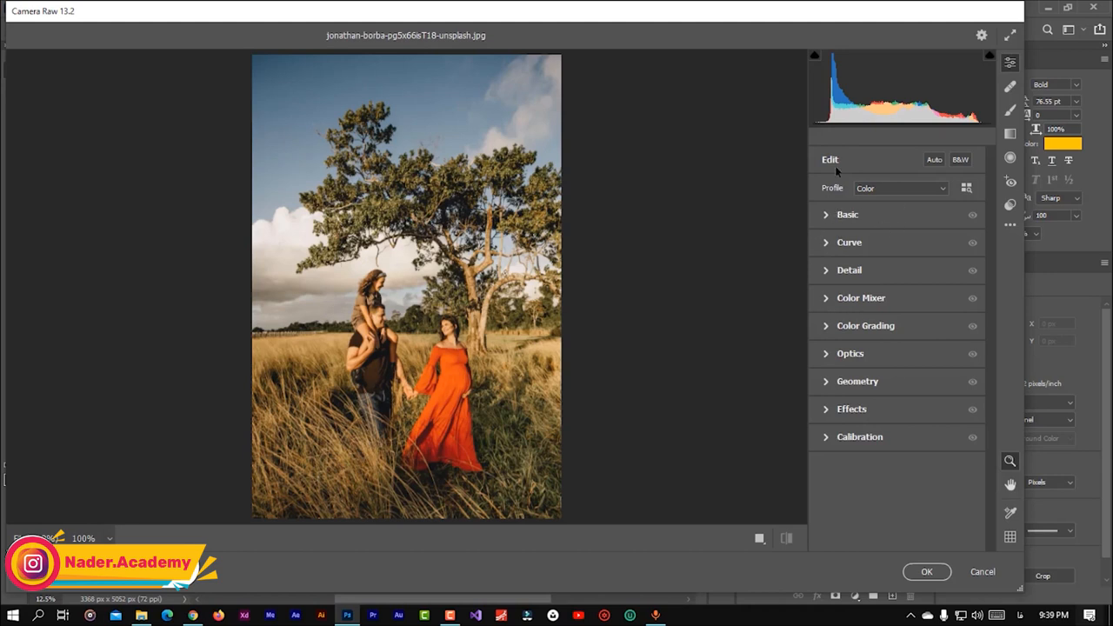
Step: Try the Auto and B&W adjustments on the photo, and return it to the Color profile
{"action": "left_click", "coordinate": [932, 162]}
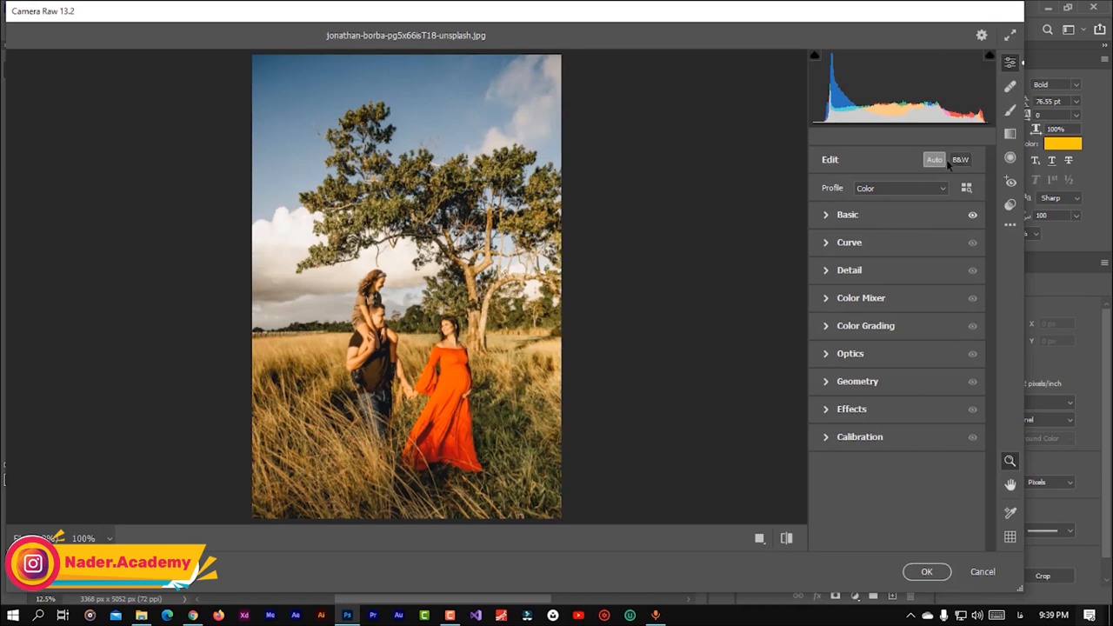
{"action": "left_click", "coordinate": [958, 161]}
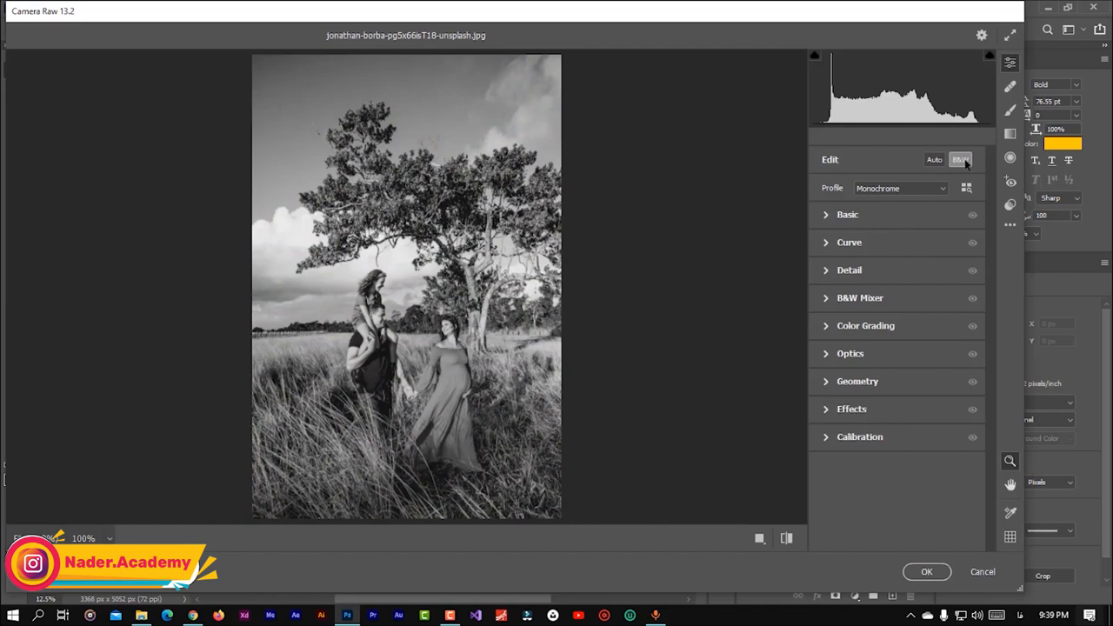
{"action": "left_click", "coordinate": [964, 162]}
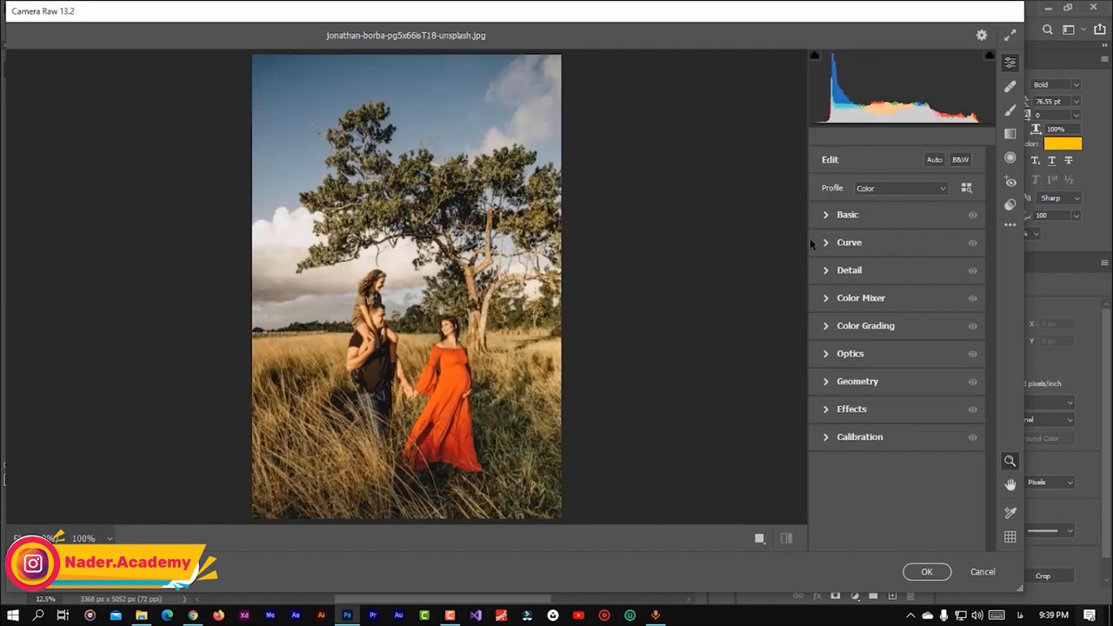
Step: Experiment with cool and magenta white balance in the Basic settings, ending at Temperature +16 and Tint 0
{"action": "left_click", "coordinate": [827, 217]}
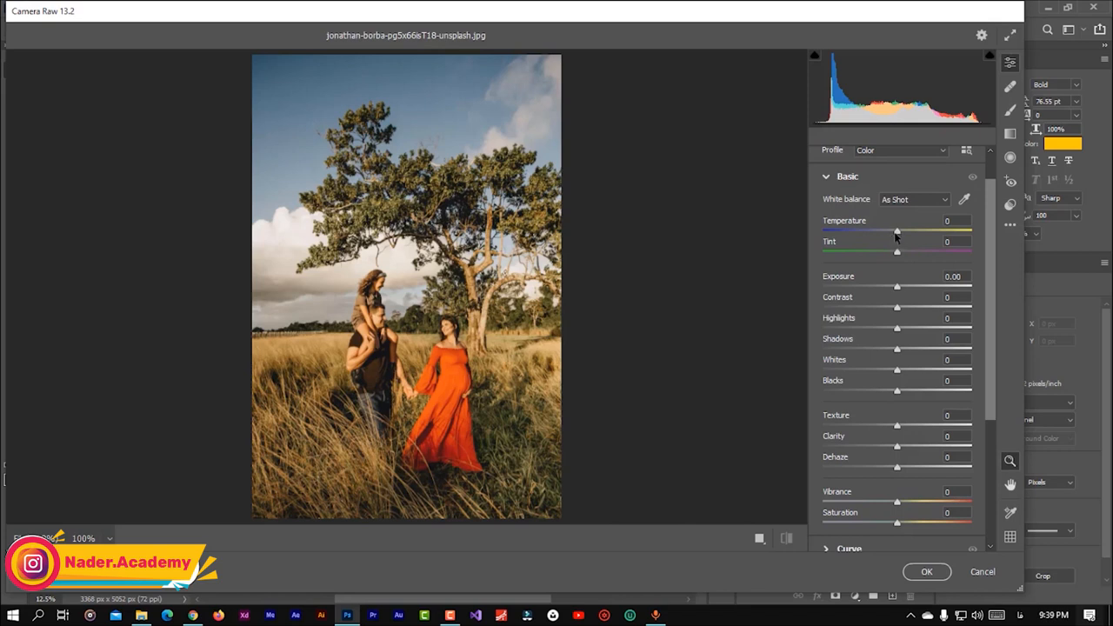
{"action": "left_click_drag", "start_coordinate": [896, 237], "coordinate": [866, 236]}
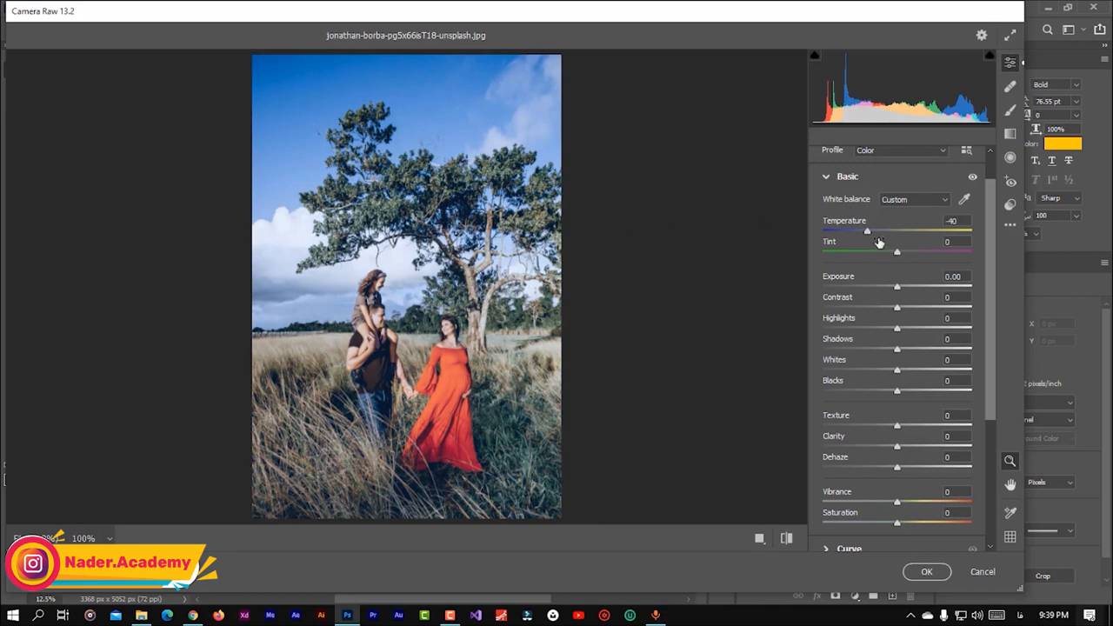
{"action": "left_click_drag", "start_coordinate": [866, 233], "coordinate": [906, 233]}
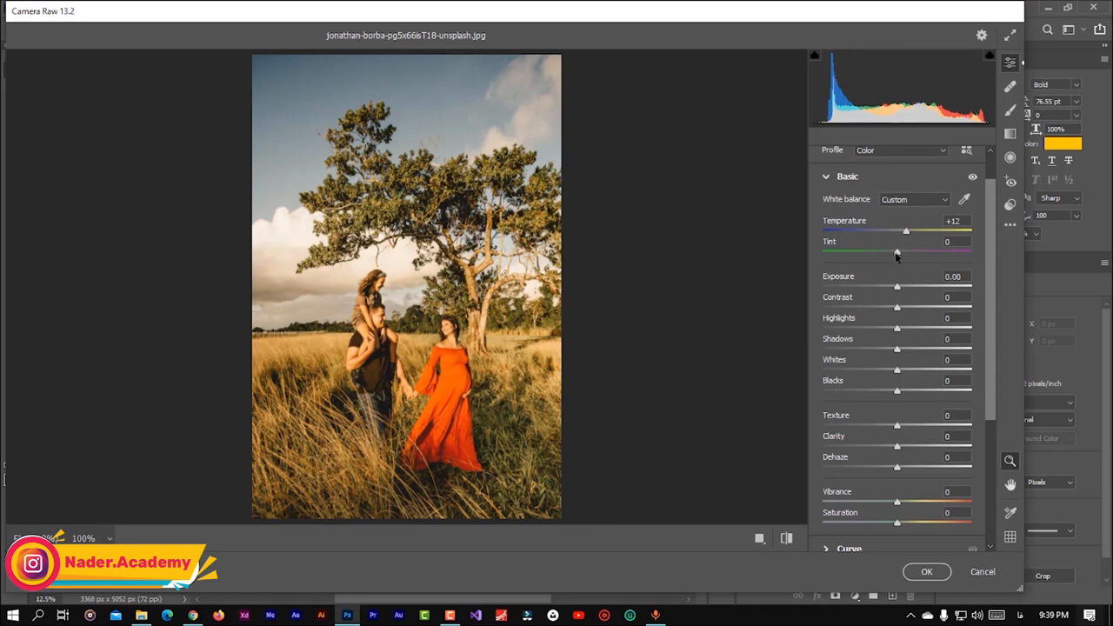
{"action": "double_click", "coordinate": [897, 252]}
{"action": "mouse_move", "coordinate": [906, 254]}
{"action": "left_mouse_down"}
{"action": "mouse_move", "coordinate": [940, 255]}
{"action": "mouse_move", "coordinate": [913, 257]}
{"action": "mouse_move", "coordinate": [927, 256]}
{"action": "mouse_move", "coordinate": [863, 235]}
{"action": "mouse_move", "coordinate": [925, 254]}
{"action": "left_mouse_up"}
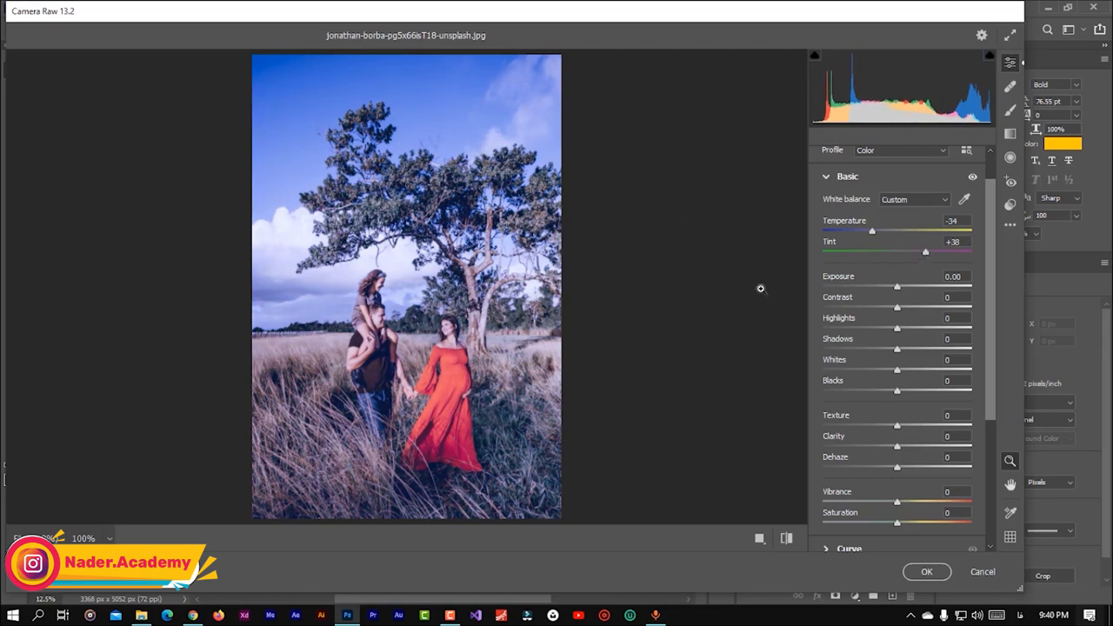
{"action": "left_click_drag", "start_coordinate": [879, 231], "coordinate": [899, 263]}
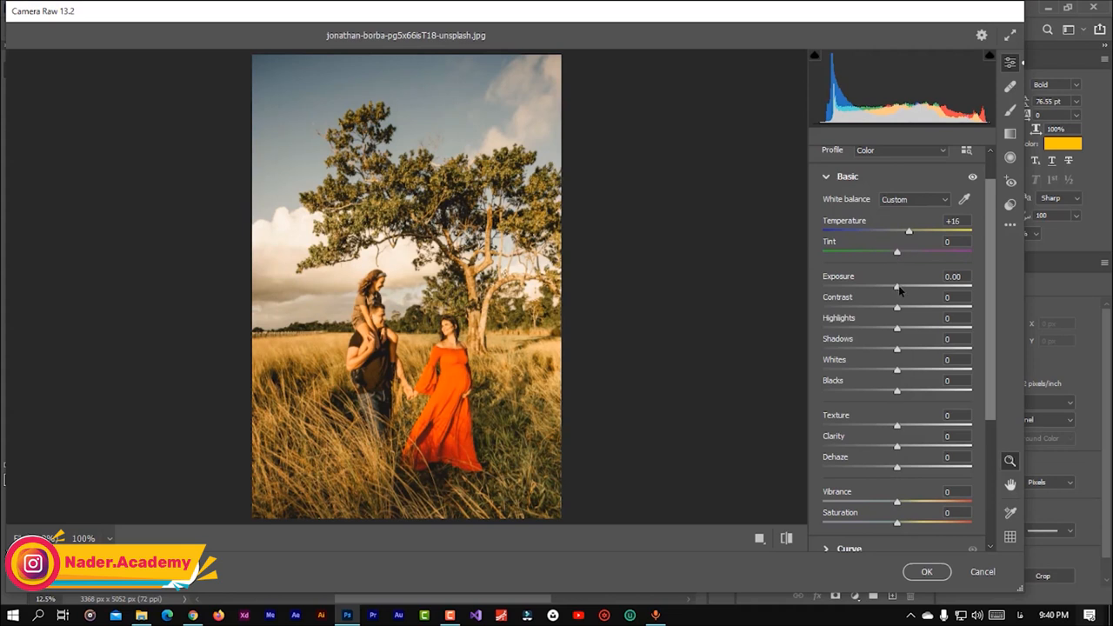
Step: Set Exposure to +0.30 and Contrast to +11, and refine the white balance to Temperature +4 and Tint -11
{"action": "mouse_move", "coordinate": [900, 292]}
{"action": "left_mouse_down"}
{"action": "mouse_move", "coordinate": [874, 288]}
{"action": "mouse_move", "coordinate": [903, 292]}
{"action": "left_mouse_up"}
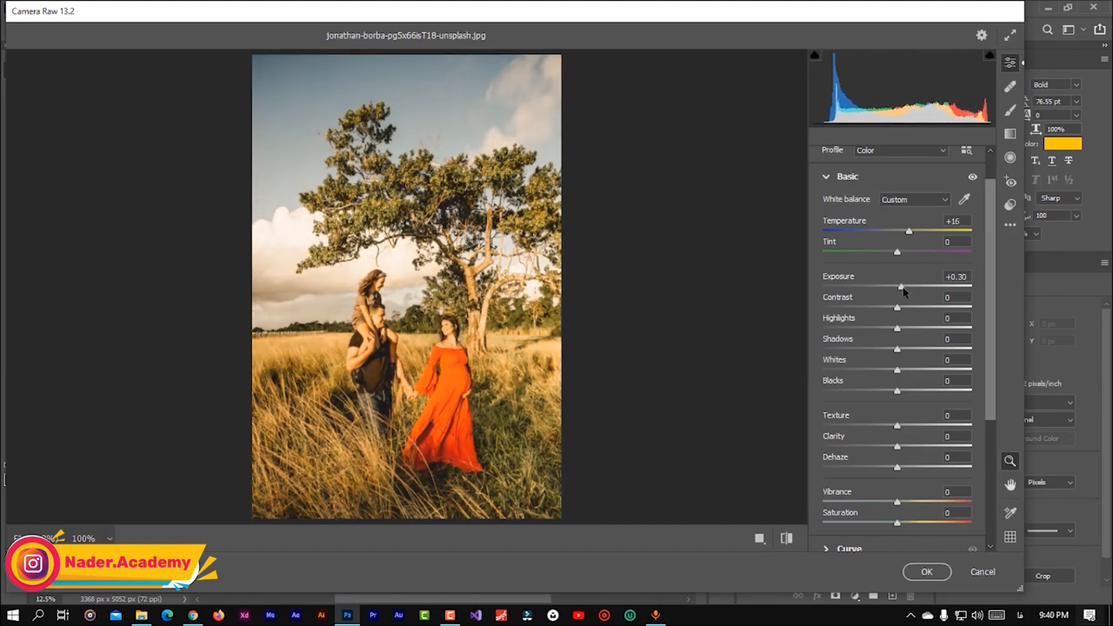
{"action": "left_click_drag", "start_coordinate": [908, 235], "coordinate": [901, 234]}
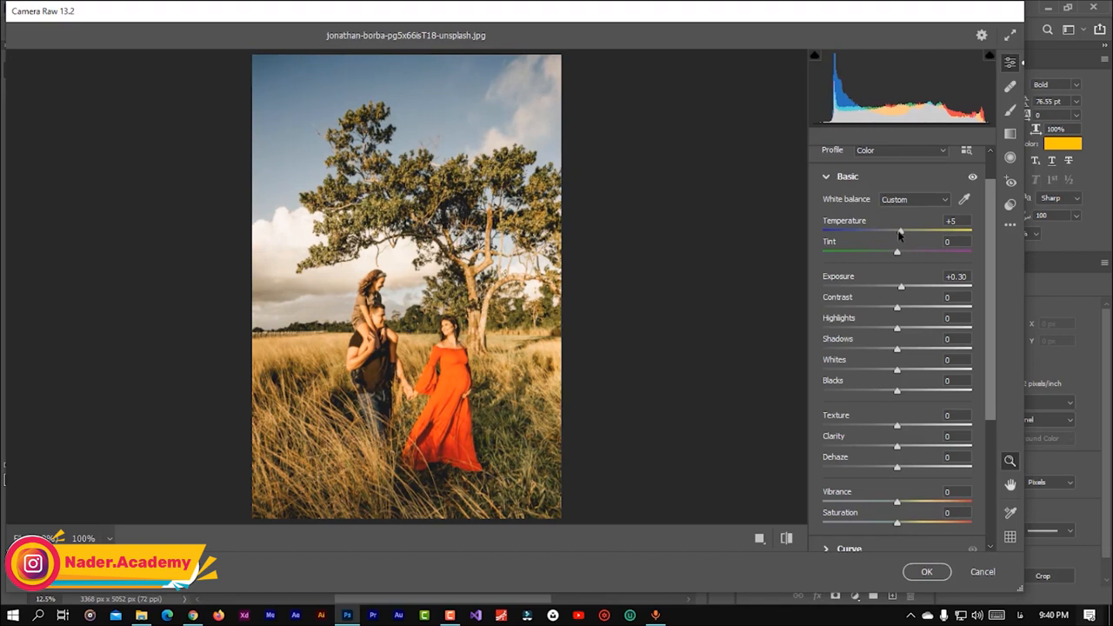
{"action": "left_click_drag", "start_coordinate": [898, 258], "coordinate": [888, 257]}
{"action": "mouse_move", "coordinate": [897, 307]}
{"action": "left_mouse_down"}
{"action": "mouse_move", "coordinate": [985, 317]}
{"action": "mouse_move", "coordinate": [864, 319]}
{"action": "mouse_move", "coordinate": [907, 319]}
{"action": "left_mouse_up"}
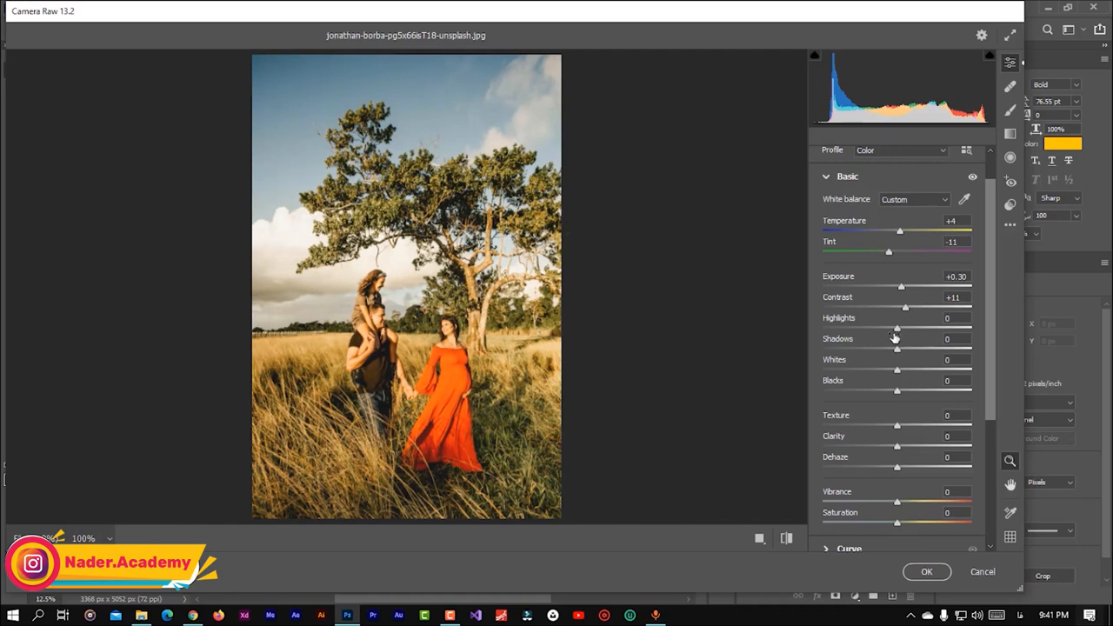
Step: Adjust the photo's tonal range to Highlights +6, Shadows +11, Whites +10 and Blacks -25, trying the -100 extremes for Highlights and Shadows
{"action": "left_click_drag", "start_coordinate": [899, 330], "coordinate": [776, 337]}
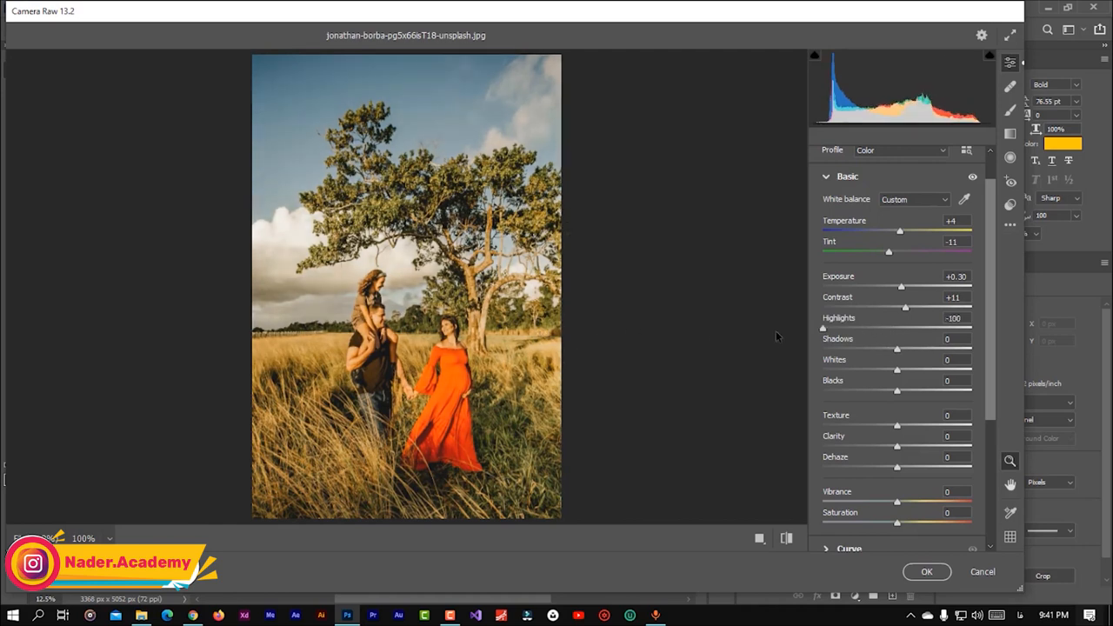
{"action": "left_click_drag", "start_coordinate": [888, 327], "coordinate": [902, 351]}
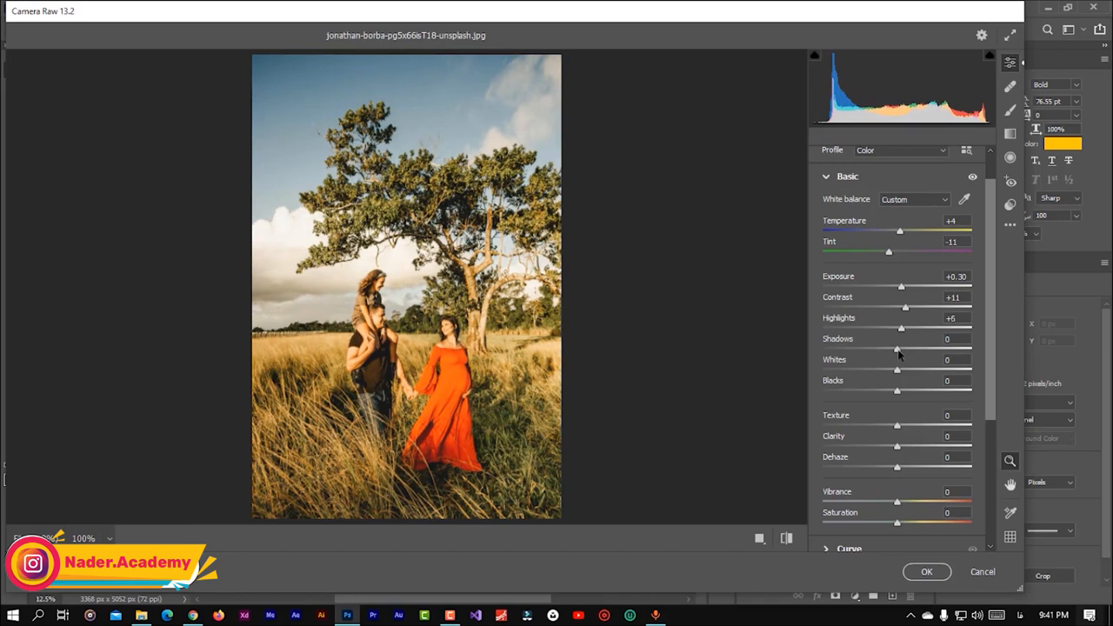
{"action": "left_click_drag", "start_coordinate": [899, 353], "coordinate": [768, 368]}
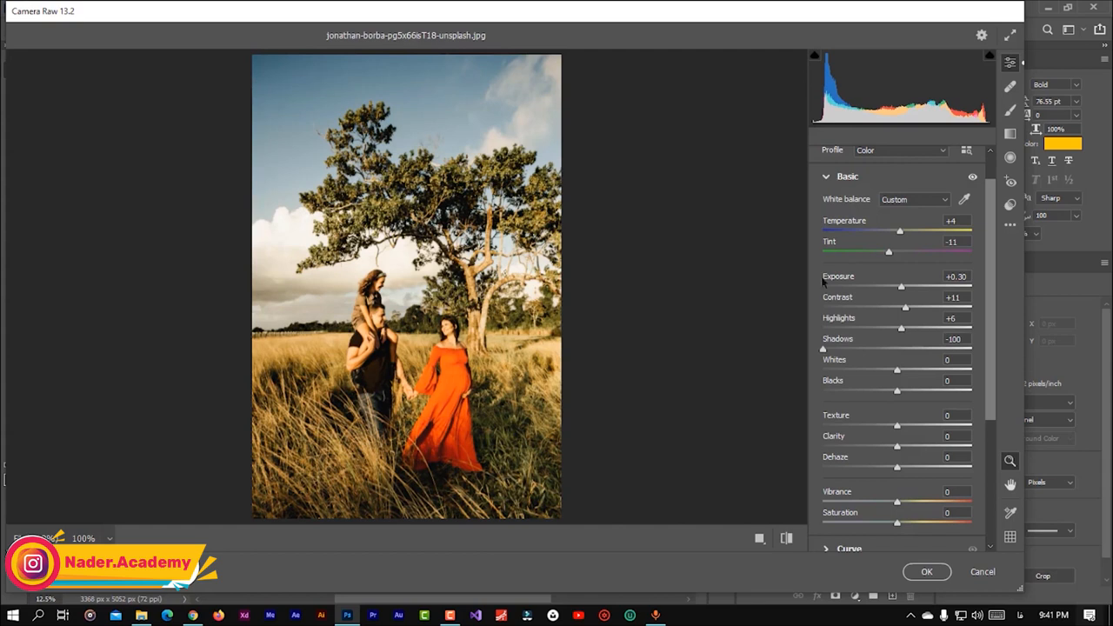
{"action": "left_click_drag", "start_coordinate": [828, 352], "coordinate": [906, 352]}
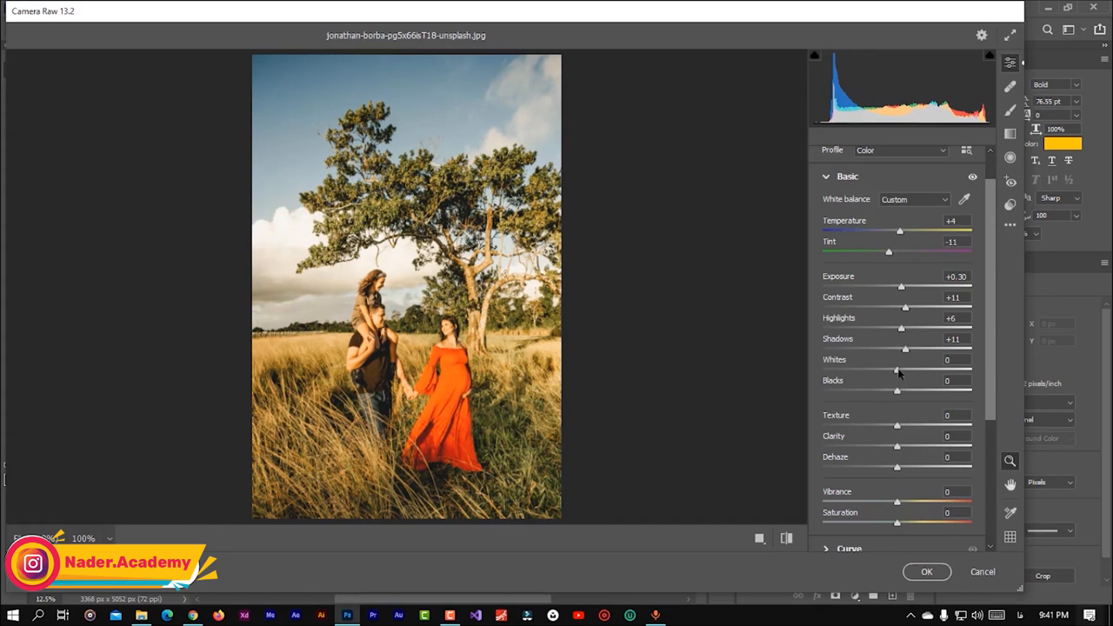
{"action": "mouse_move", "coordinate": [898, 374]}
{"action": "left_mouse_down"}
{"action": "mouse_move", "coordinate": [925, 374]}
{"action": "mouse_move", "coordinate": [888, 377]}
{"action": "mouse_move", "coordinate": [968, 374]}
{"action": "mouse_move", "coordinate": [905, 374]}
{"action": "left_mouse_up"}
{"action": "mouse_move", "coordinate": [900, 397]}
{"action": "left_mouse_down"}
{"action": "mouse_move", "coordinate": [840, 394]}
{"action": "mouse_move", "coordinate": [889, 397]}
{"action": "mouse_move", "coordinate": [879, 400]}
{"action": "left_mouse_up"}
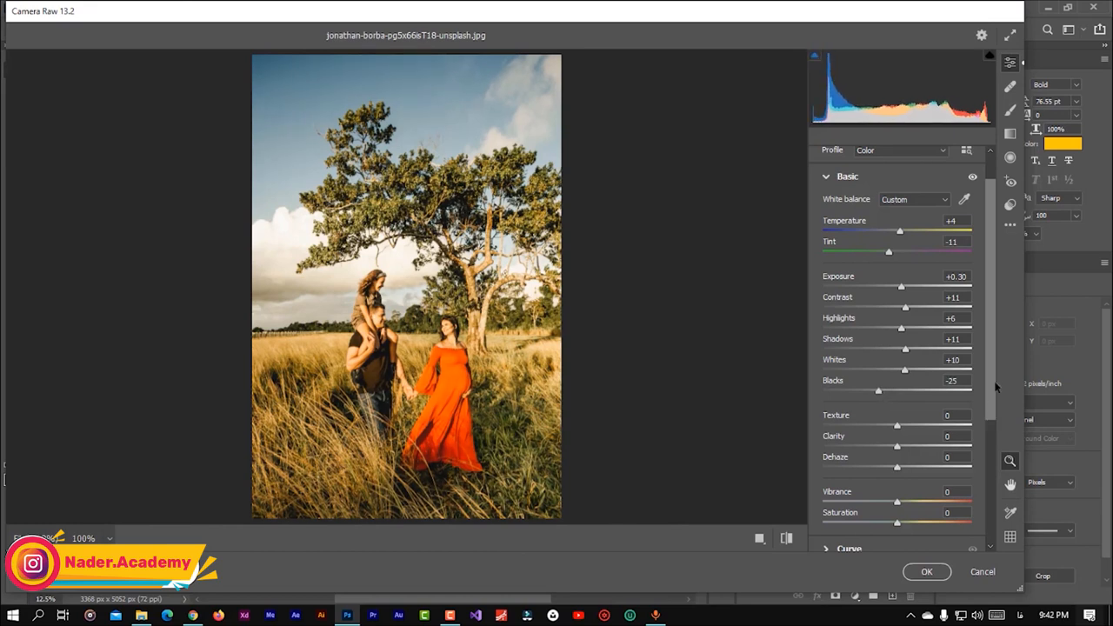
Step: Compare Texture at +100 and -100 on the photo, and settle on Texture +10
{"action": "left_click_drag", "start_coordinate": [994, 367], "coordinate": [994, 425]}
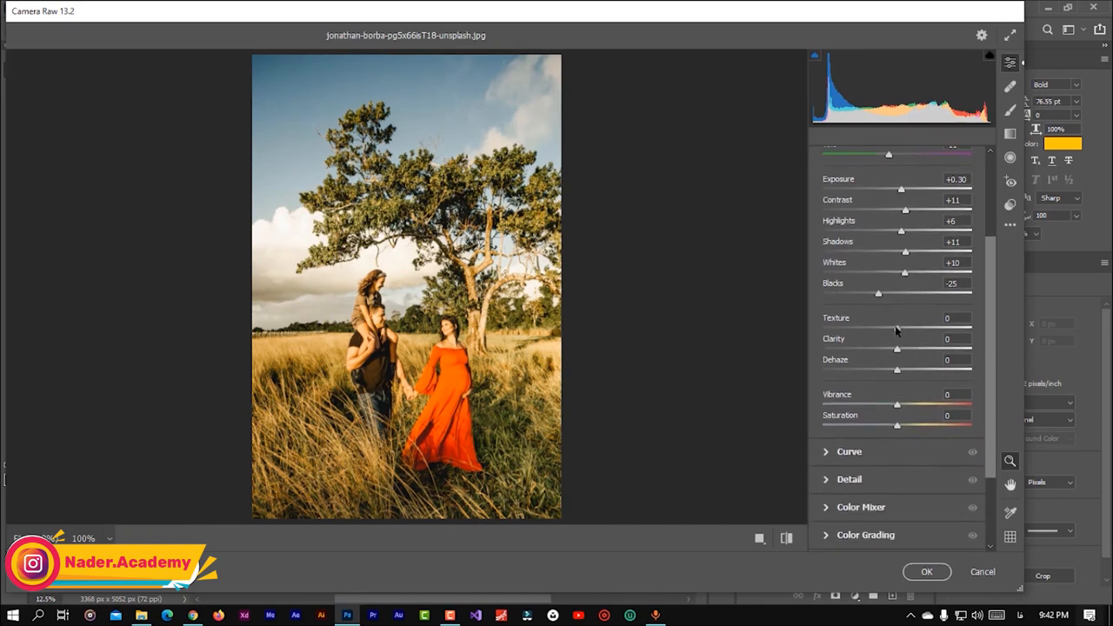
{"action": "left_click_drag", "start_coordinate": [899, 332], "coordinate": [970, 335]}
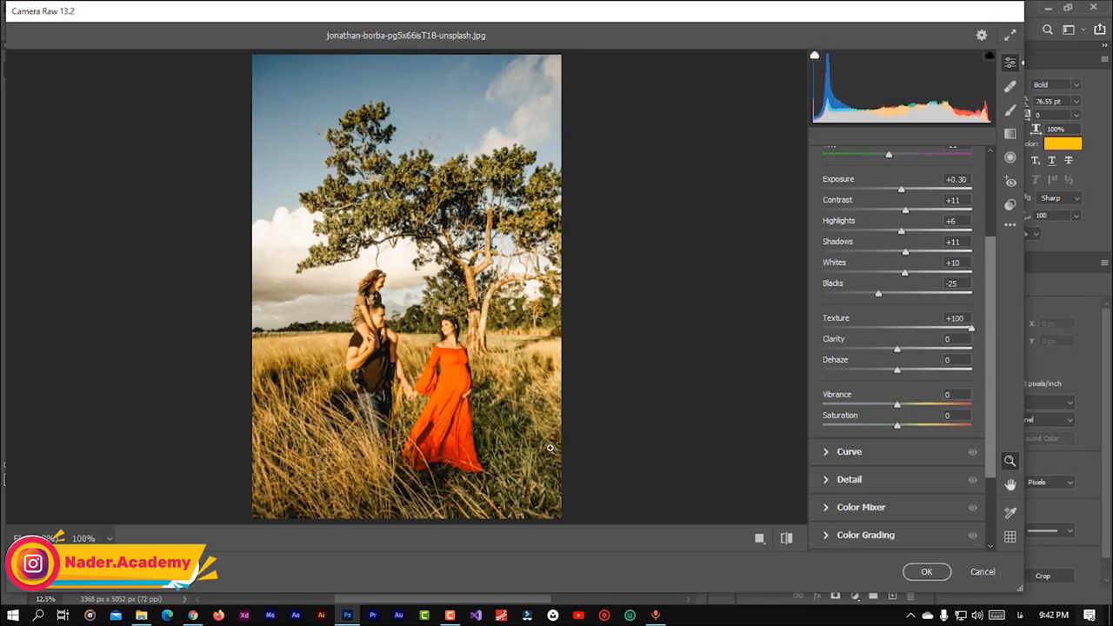
{"action": "left_click_drag", "start_coordinate": [902, 328], "coordinate": [819, 328]}
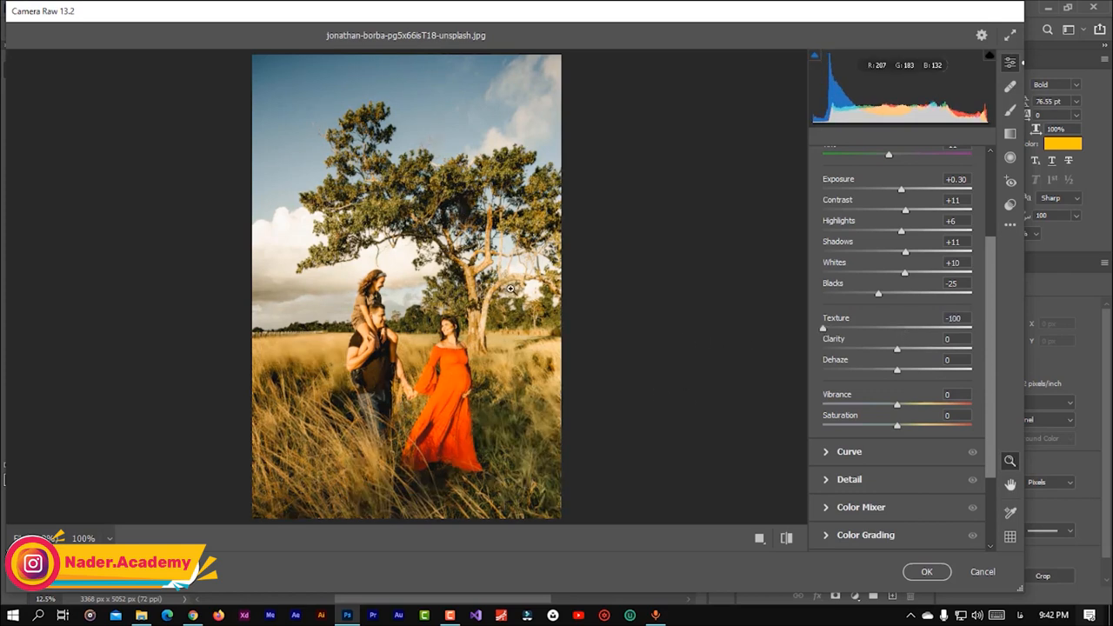
{"action": "left_click_drag", "start_coordinate": [887, 324], "coordinate": [902, 328]}
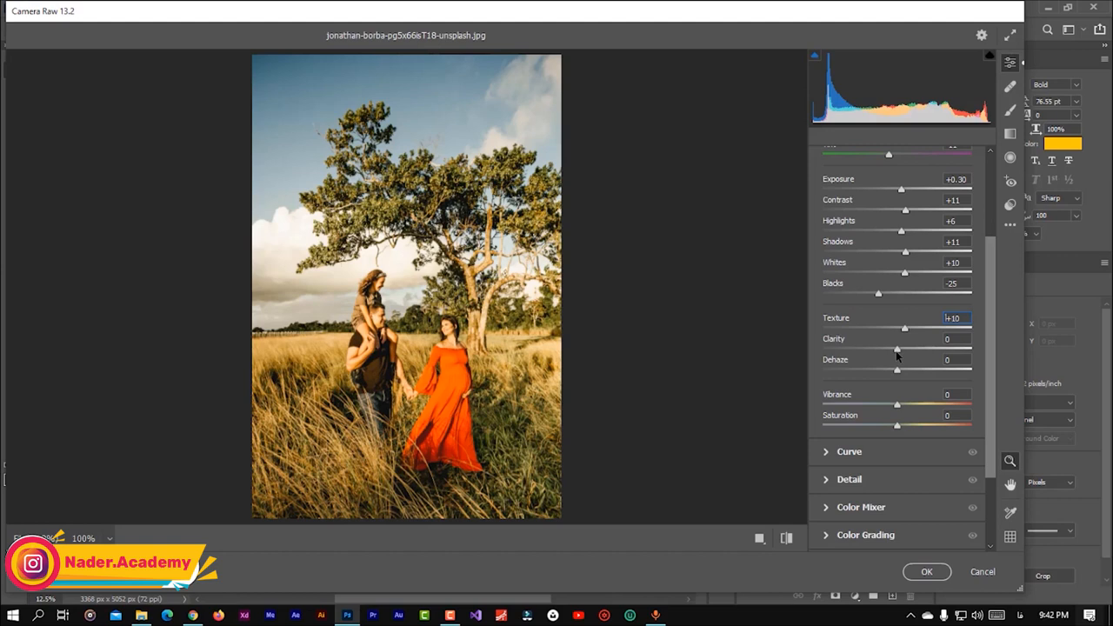
Step: Try a slight Clarity change and return it to 0, and set Dehaze to +50 after trying -69
{"action": "mouse_move", "coordinate": [899, 355]}
{"action": "left_mouse_down"}
{"action": "mouse_move", "coordinate": [961, 349]}
{"action": "mouse_move", "coordinate": [839, 361]}
{"action": "mouse_move", "coordinate": [935, 373]}
{"action": "mouse_move", "coordinate": [947, 364]}
{"action": "mouse_move", "coordinate": [939, 375]}
{"action": "mouse_move", "coordinate": [868, 368]}
{"action": "mouse_move", "coordinate": [902, 374]}
{"action": "left_mouse_up"}
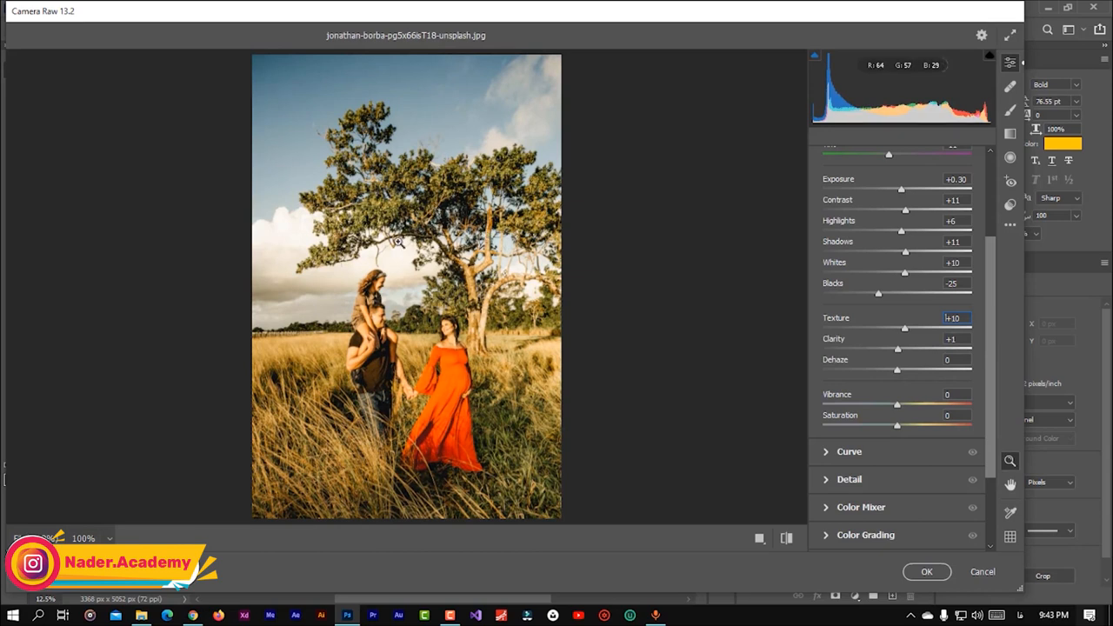
{"action": "double_click", "coordinate": [899, 352]}
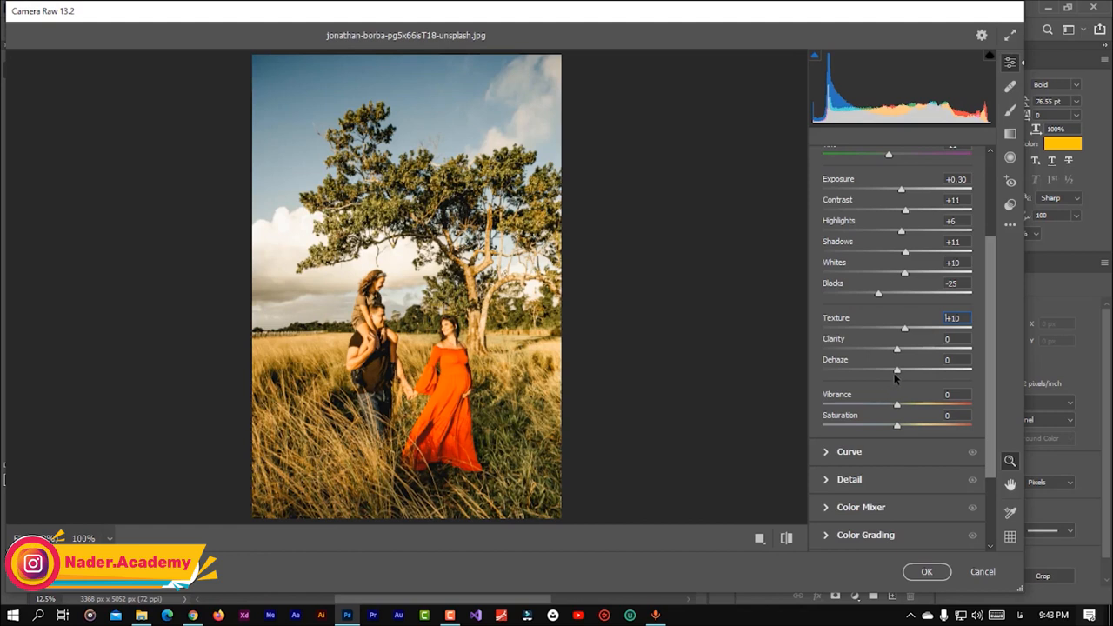
{"action": "left_click_drag", "start_coordinate": [898, 376], "coordinate": [847, 394]}
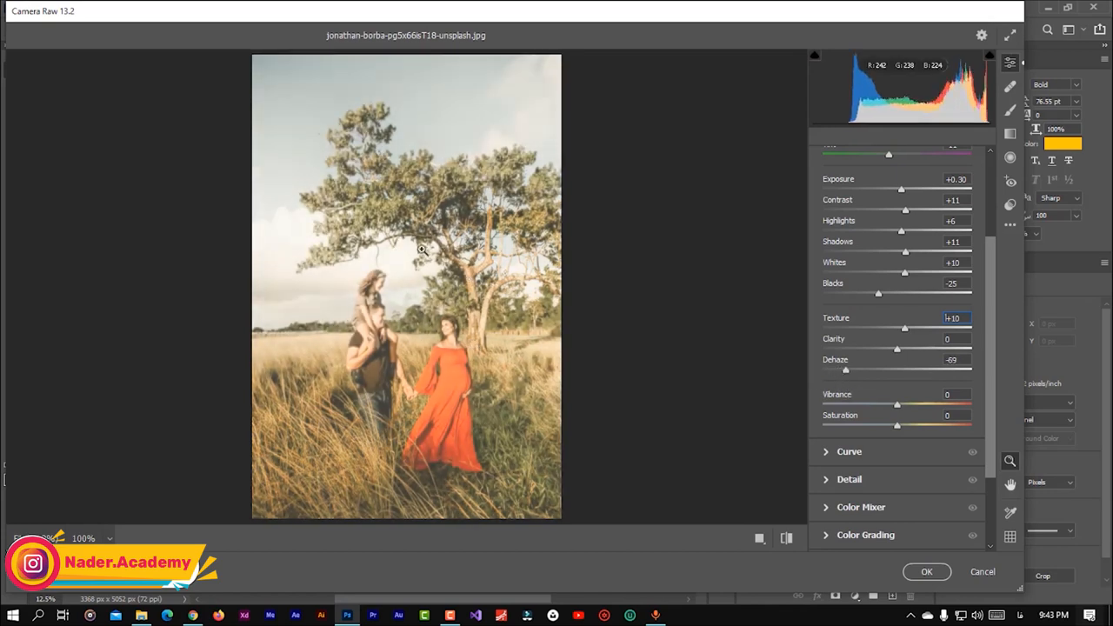
{"action": "left_click_drag", "start_coordinate": [844, 372], "coordinate": [933, 374]}
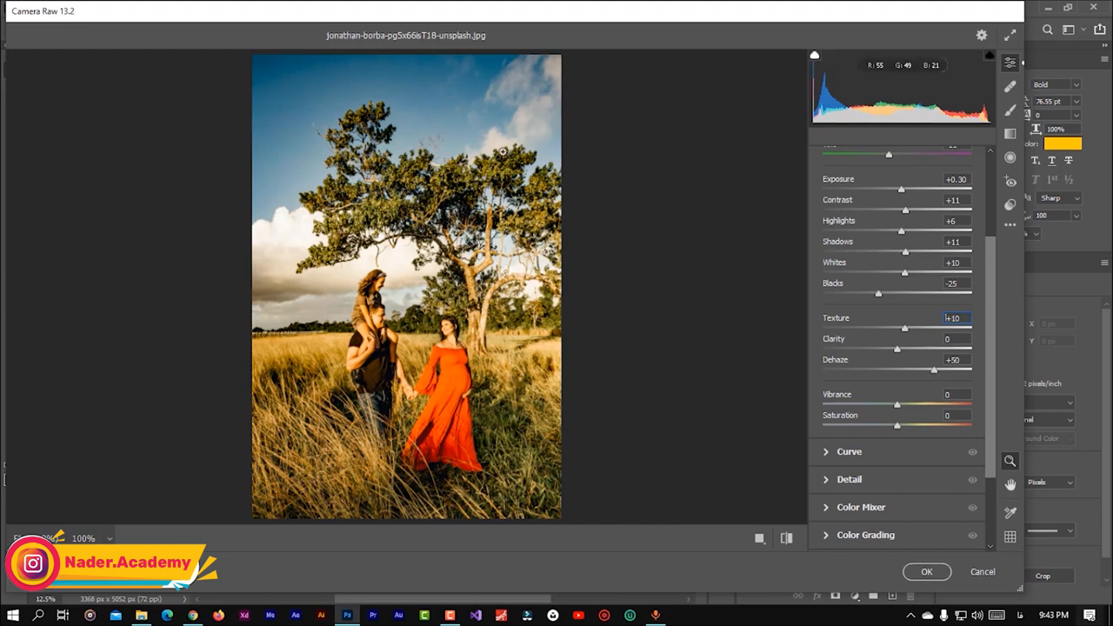
Step: Set Vibrance to +3 and Saturation to -2, and nudge Texture to +11 in the Basic settings
{"action": "scroll", "coordinate": [926, 412], "scroll_direction": "down", "scroll_amount": 1}
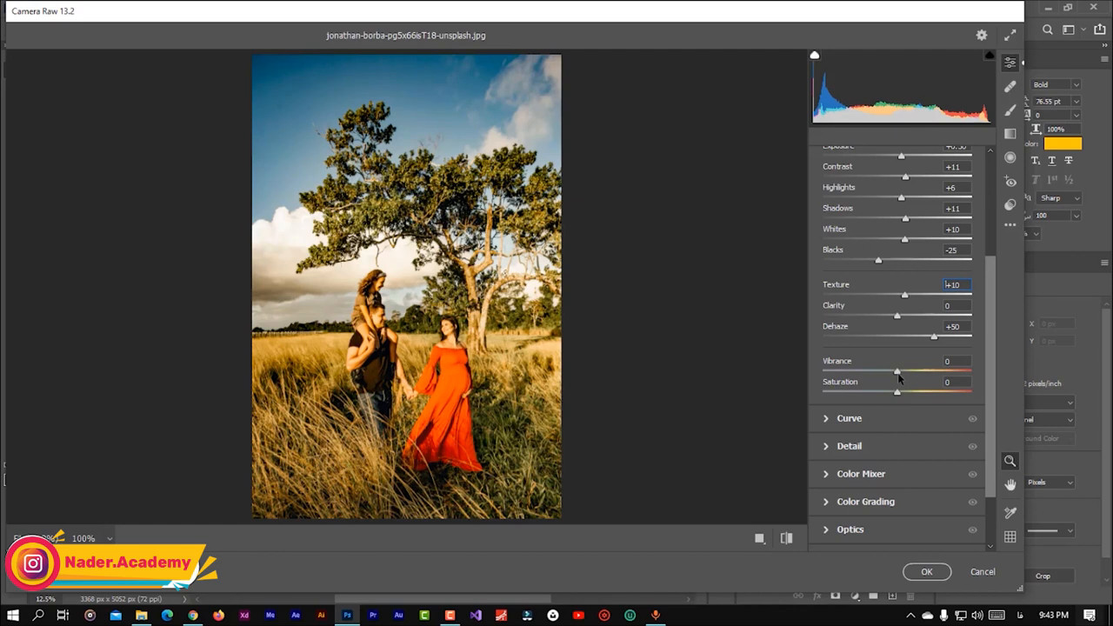
{"action": "mouse_move", "coordinate": [899, 375]}
{"action": "left_mouse_down"}
{"action": "mouse_move", "coordinate": [974, 372]}
{"action": "mouse_move", "coordinate": [895, 375]}
{"action": "mouse_move", "coordinate": [909, 393]}
{"action": "mouse_move", "coordinate": [984, 399]}
{"action": "mouse_move", "coordinate": [891, 398]}
{"action": "mouse_move", "coordinate": [900, 375]}
{"action": "left_mouse_up"}
{"action": "scroll", "coordinate": [956, 381], "scroll_direction": "up", "scroll_amount": 7}
{"action": "scroll", "coordinate": [956, 380], "scroll_direction": "down", "scroll_amount": 2}
{"action": "left_click_drag", "start_coordinate": [992, 292], "coordinate": [994, 189]}
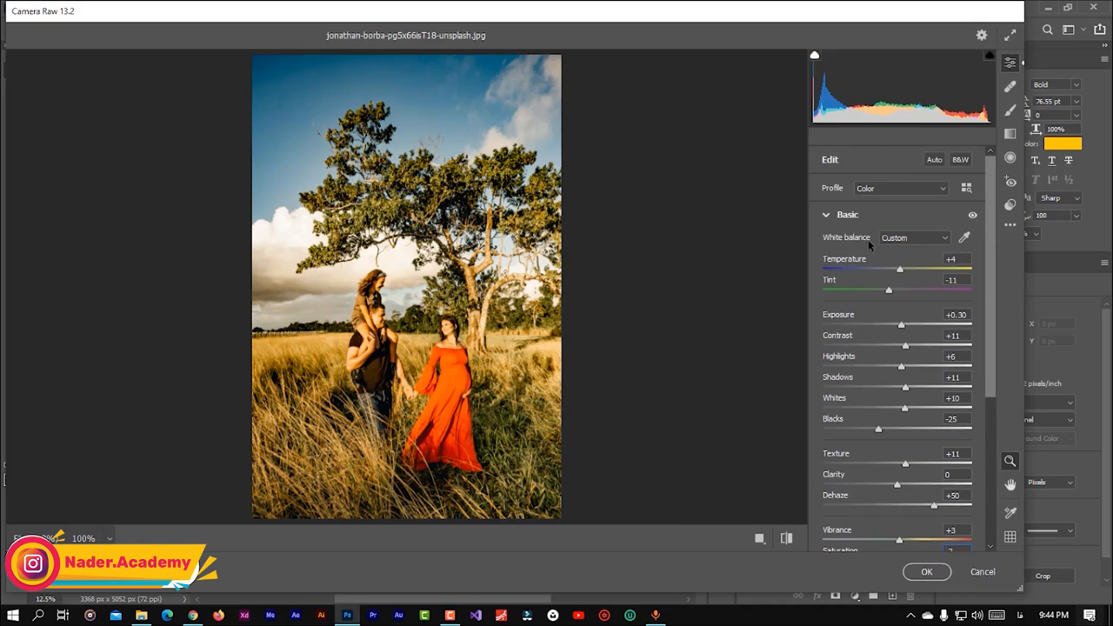
Step: Review the Basic adjustments by collapsing and reopening the section, and leave it collapsed
{"action": "left_click", "coordinate": [828, 219]}
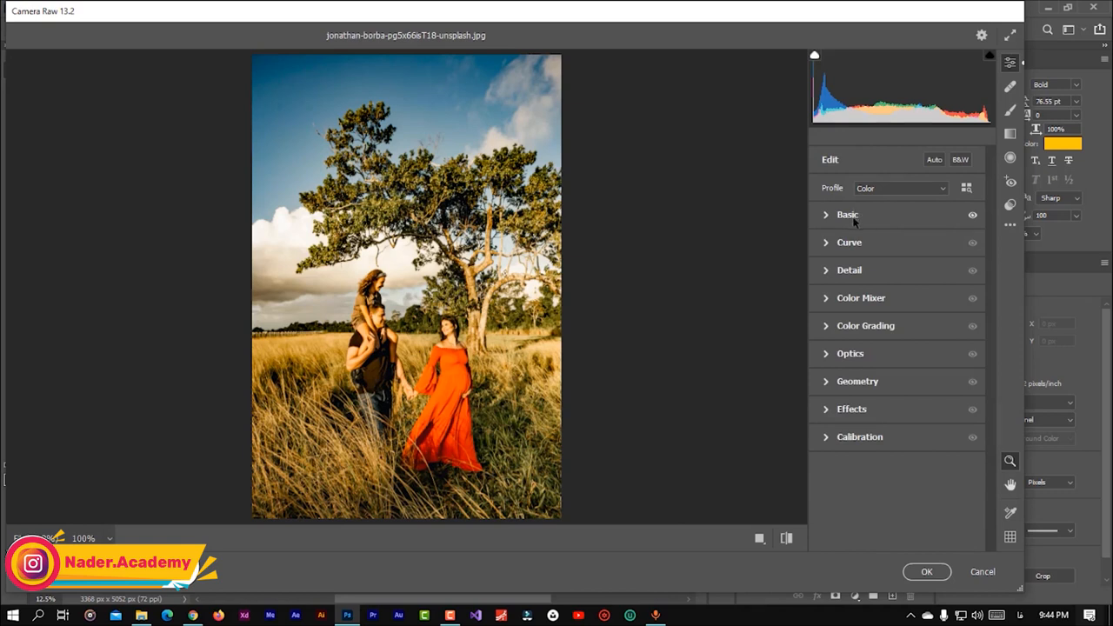
{"action": "left_click", "coordinate": [829, 215]}
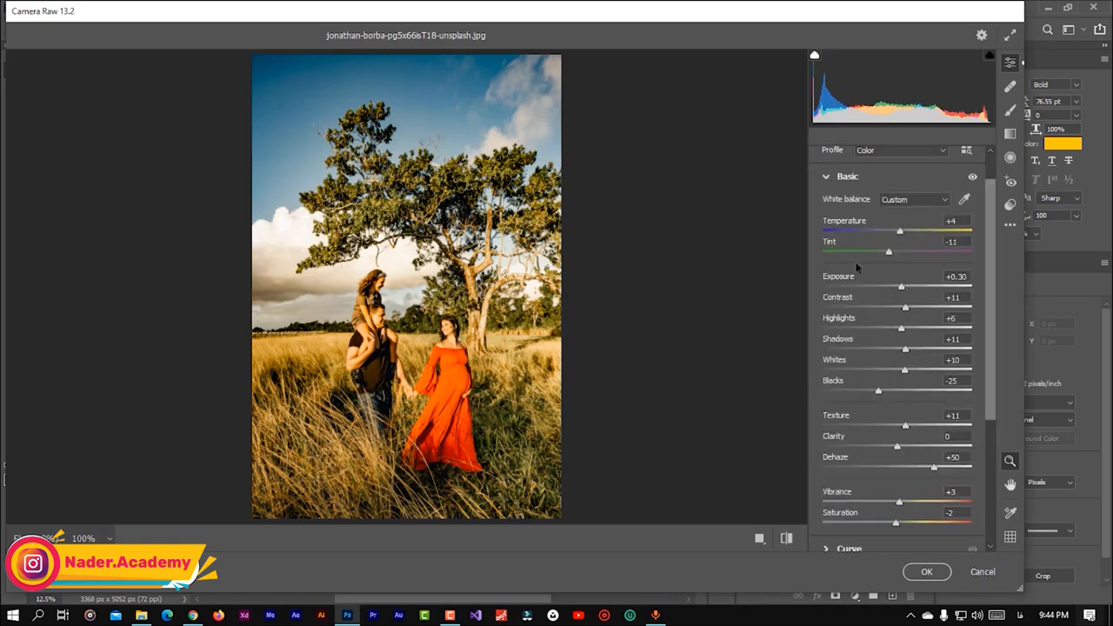
{"action": "left_click", "coordinate": [829, 178]}
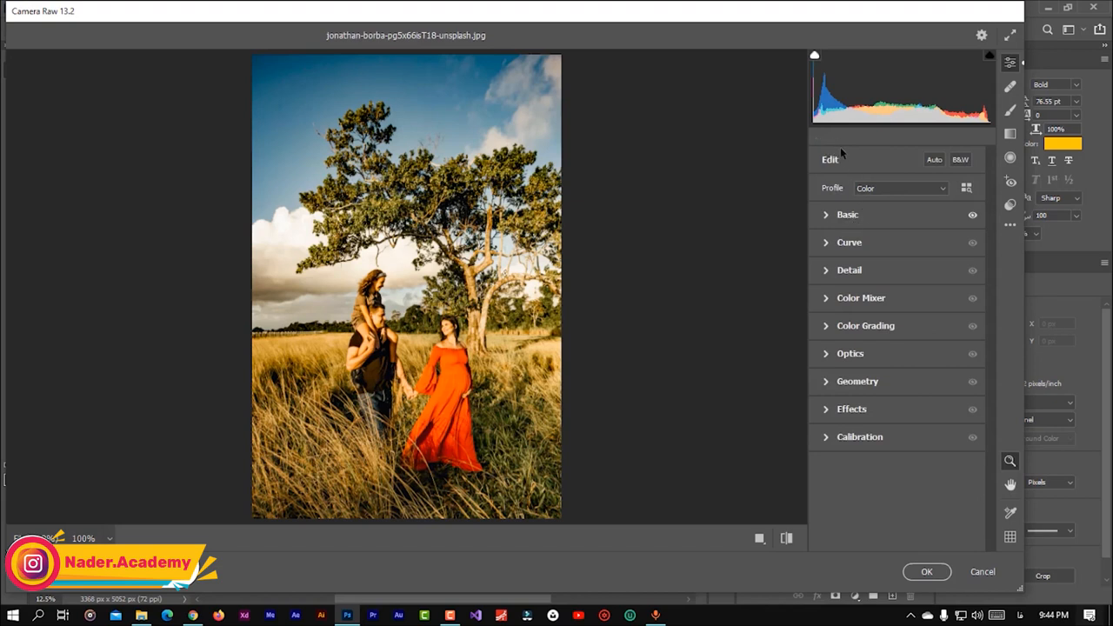
{"action": "left_click", "coordinate": [848, 214]}
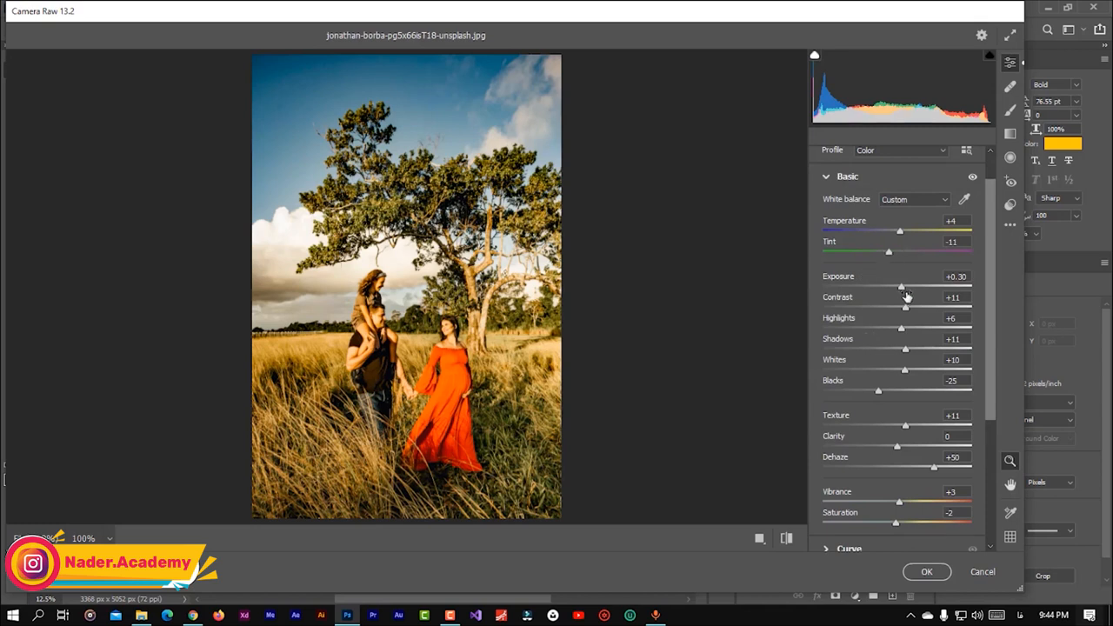
{"action": "left_click", "coordinate": [826, 179]}
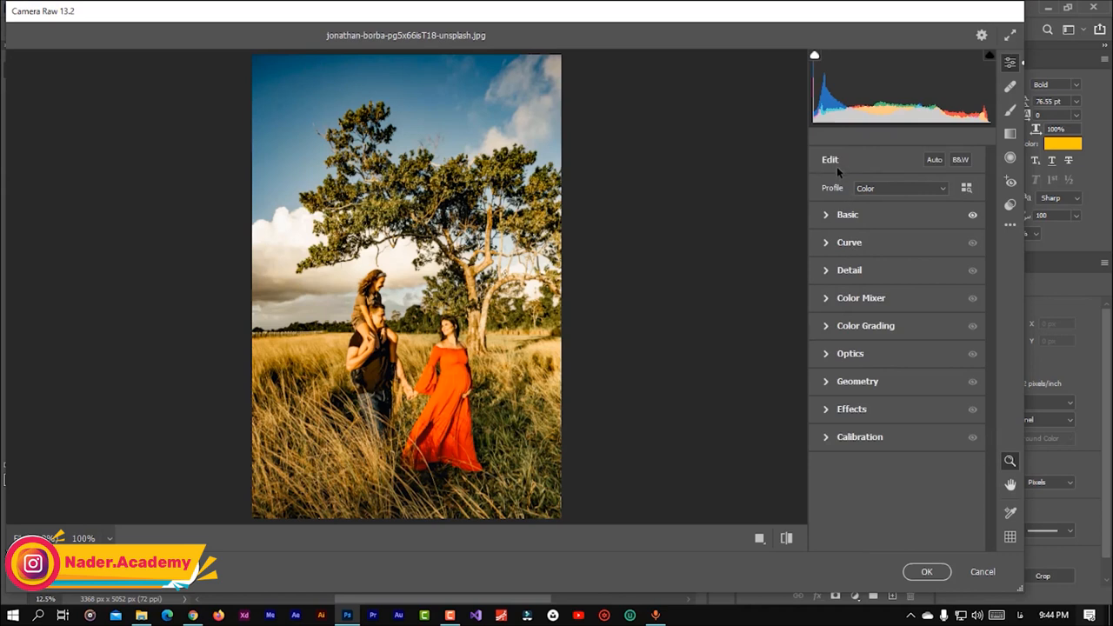
Step: Shape the photo's parametric tone curve with Highlights -33, Lights +2, Darks +2 and Shadows +59
{"action": "left_click", "coordinate": [827, 245]}
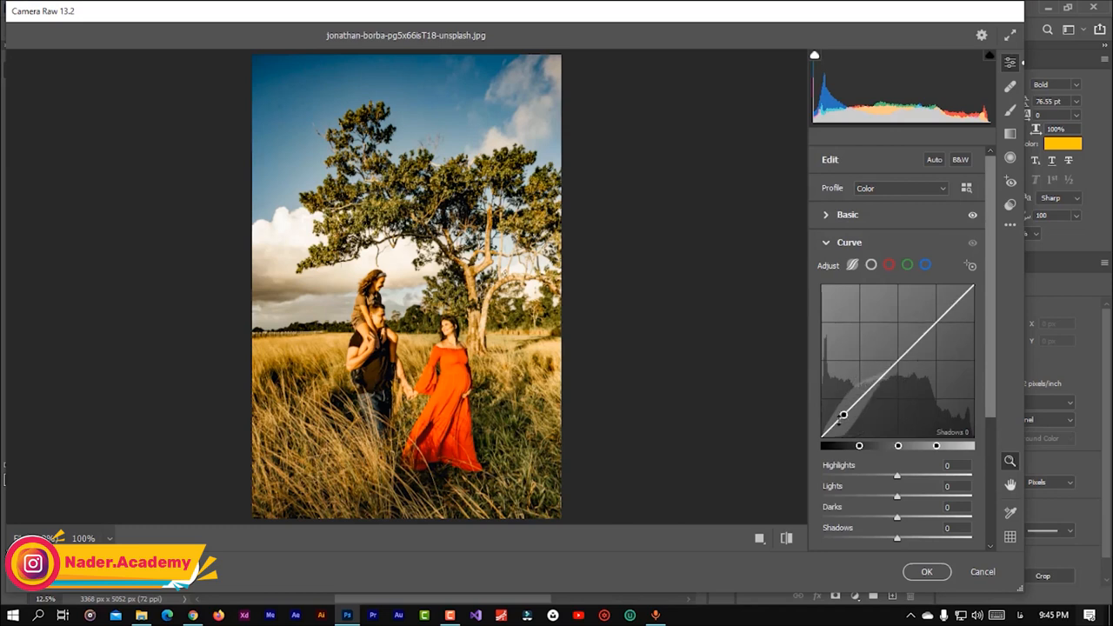
{"action": "scroll", "coordinate": [996, 342], "scroll_direction": "down", "scroll_amount": 2}
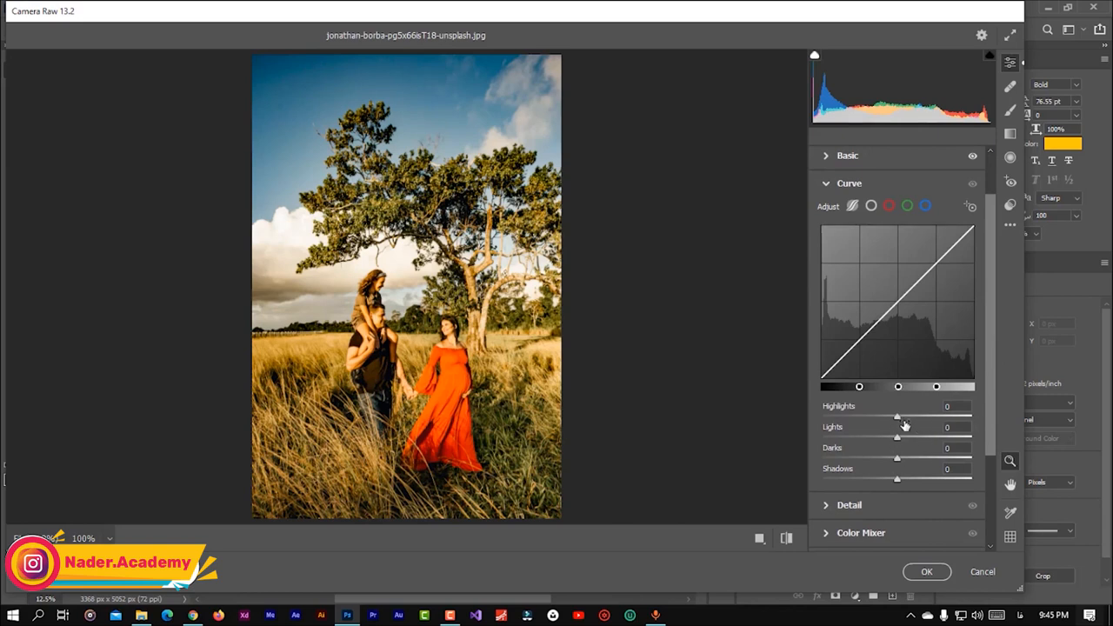
{"action": "mouse_move", "coordinate": [899, 417]}
{"action": "left_mouse_down"}
{"action": "mouse_move", "coordinate": [932, 421]}
{"action": "mouse_move", "coordinate": [891, 423]}
{"action": "mouse_move", "coordinate": [907, 427]}
{"action": "left_mouse_up"}
{"action": "left_click_drag", "start_coordinate": [870, 332], "coordinate": [882, 311]}
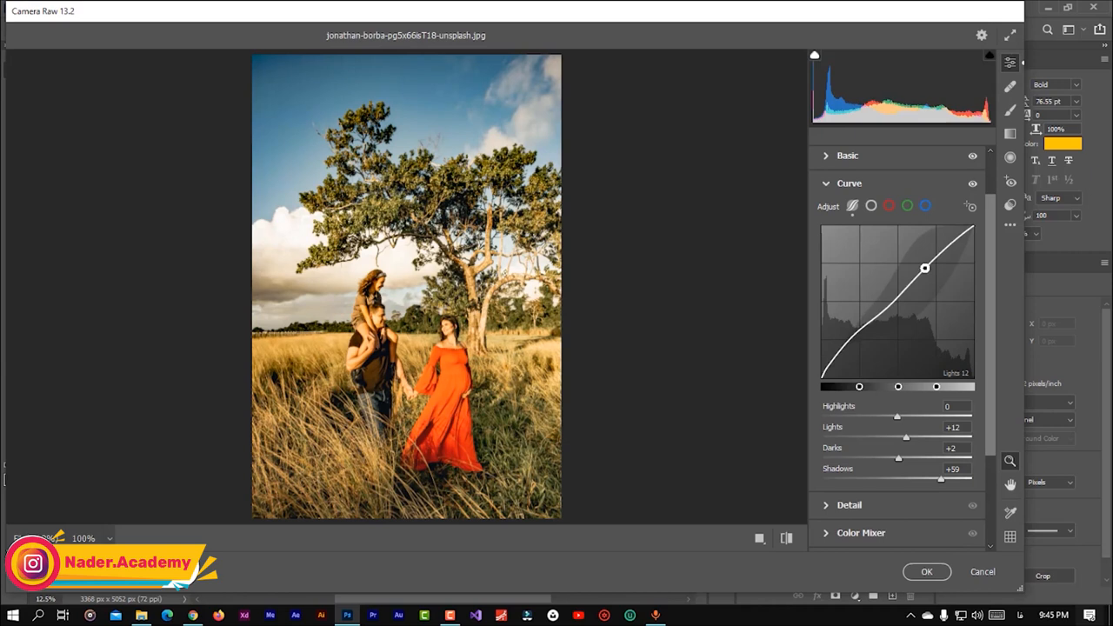
{"action": "left_click_drag", "start_coordinate": [925, 275], "coordinate": [949, 260]}
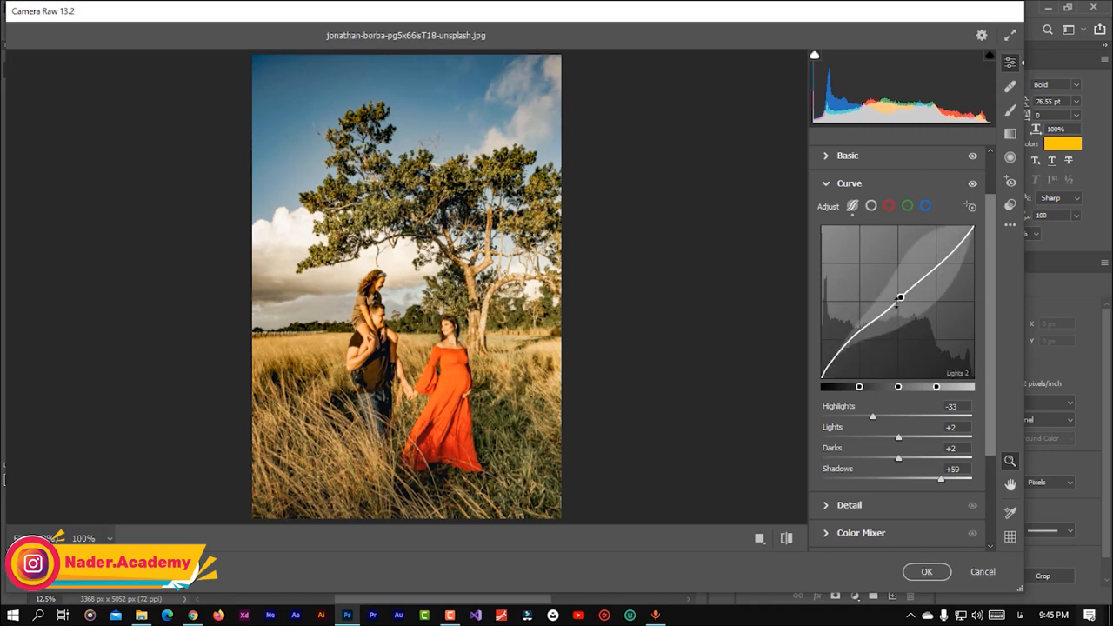
Step: Look through the green, blue and red channel curves, and raise the blue curve with a point at Input 59, Output 74
{"action": "left_click", "coordinate": [907, 207]}
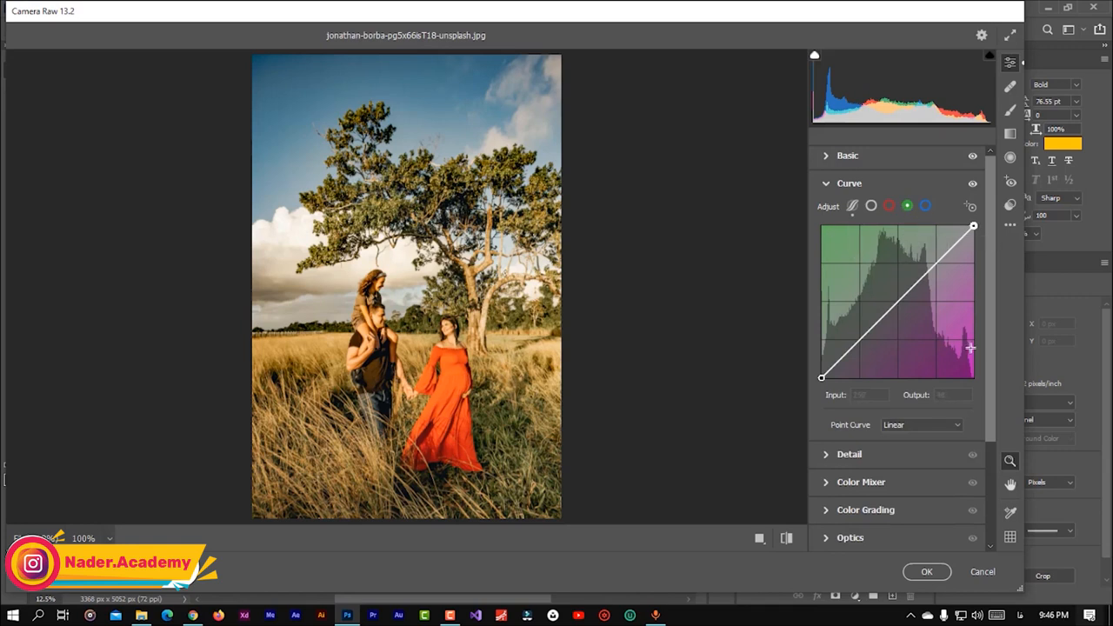
{"action": "left_click", "coordinate": [924, 207]}
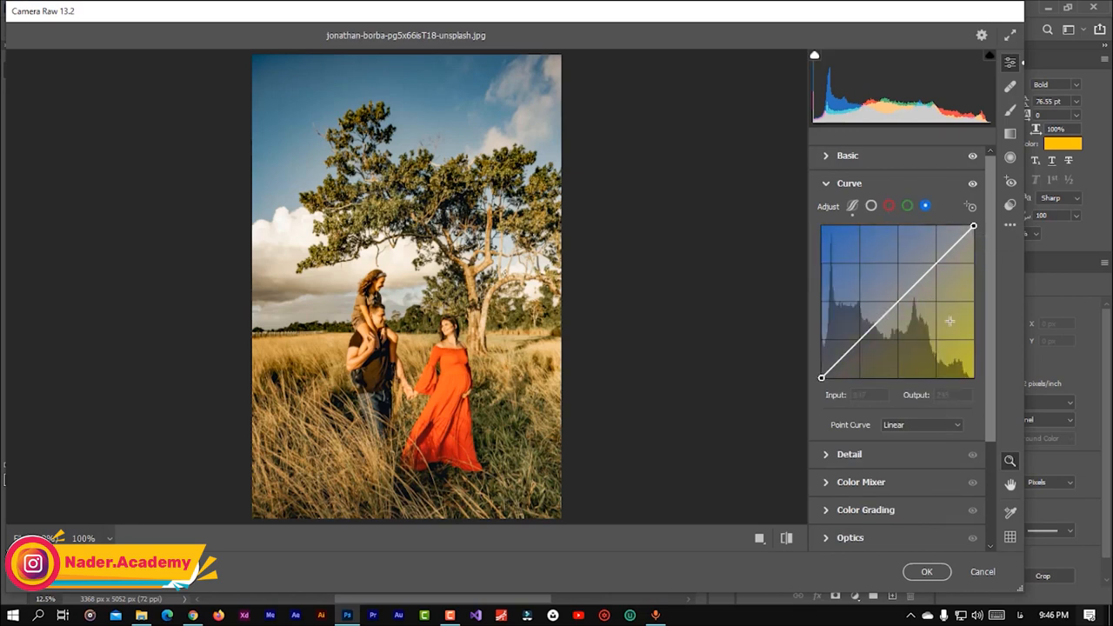
{"action": "left_click", "coordinate": [889, 206]}
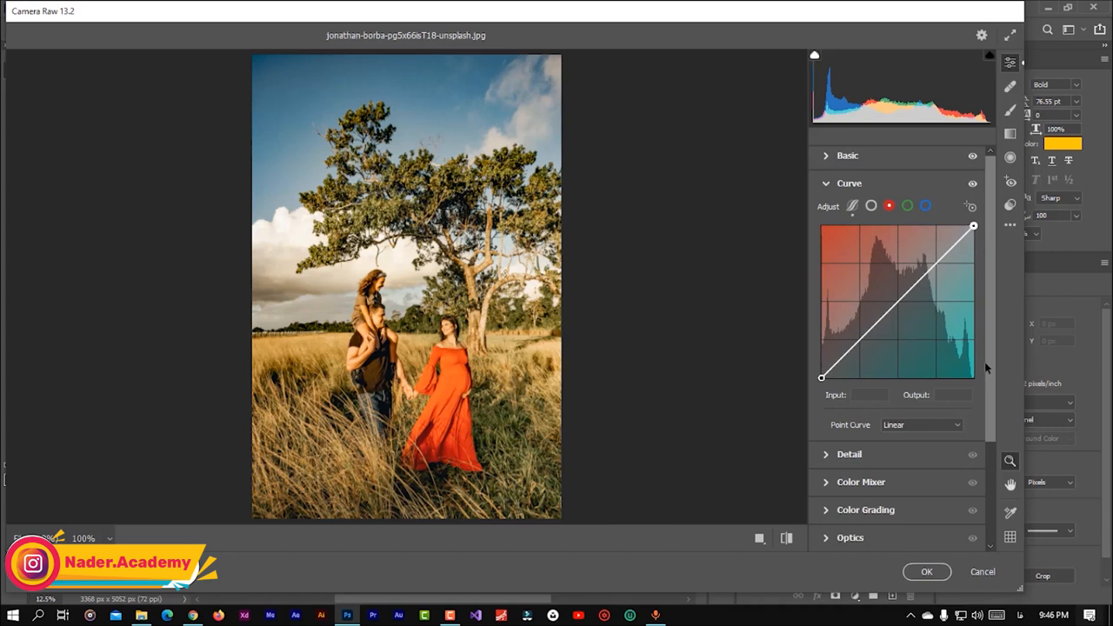
{"action": "left_click", "coordinate": [925, 206]}
{"action": "left_click_drag", "start_coordinate": [861, 338], "coordinate": [857, 334]}
Step: Try a midpoint on the green curve and a red curve point at Input 83, Output 66, removing both, and close the Curve settings
{"action": "left_click", "coordinate": [907, 205]}
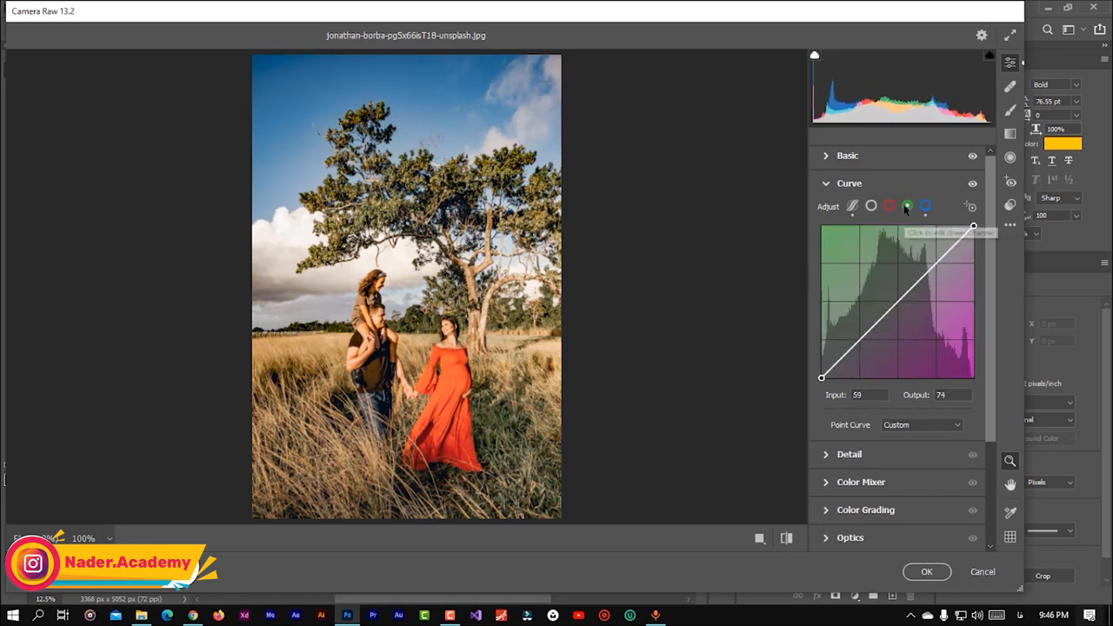
{"action": "left_click_drag", "start_coordinate": [898, 299], "coordinate": [898, 301]}
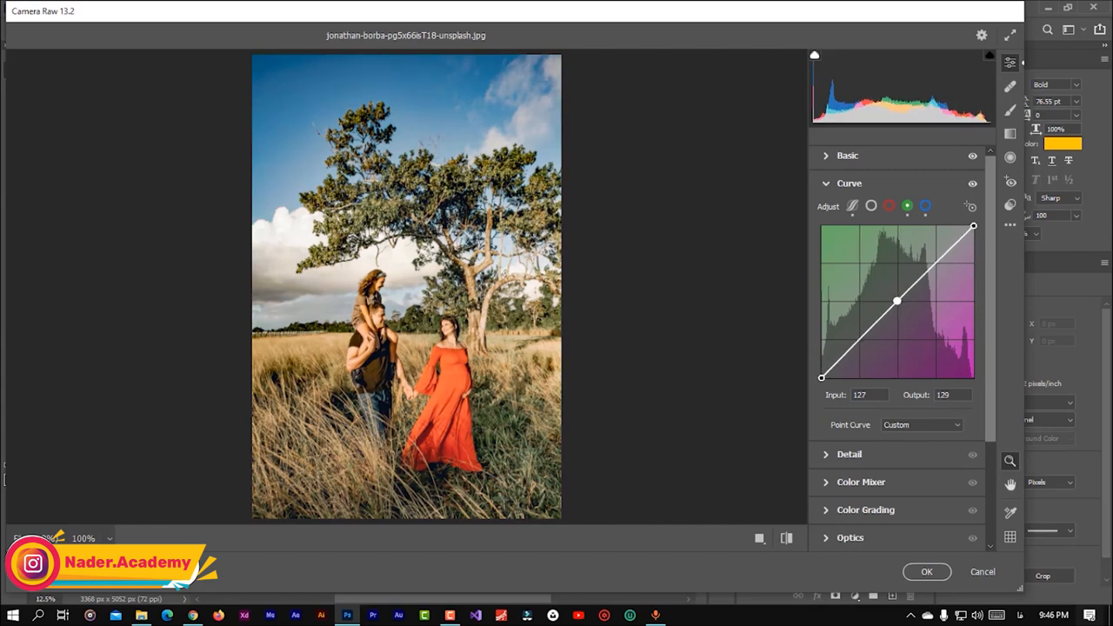
{"action": "double_click", "coordinate": [898, 301]}
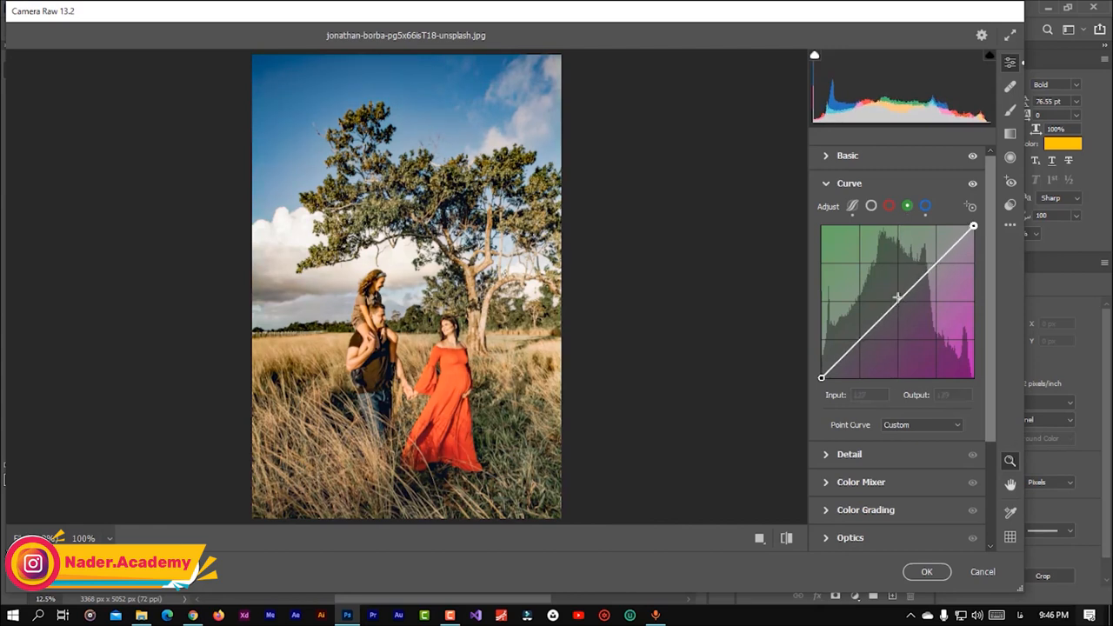
{"action": "left_click", "coordinate": [889, 206]}
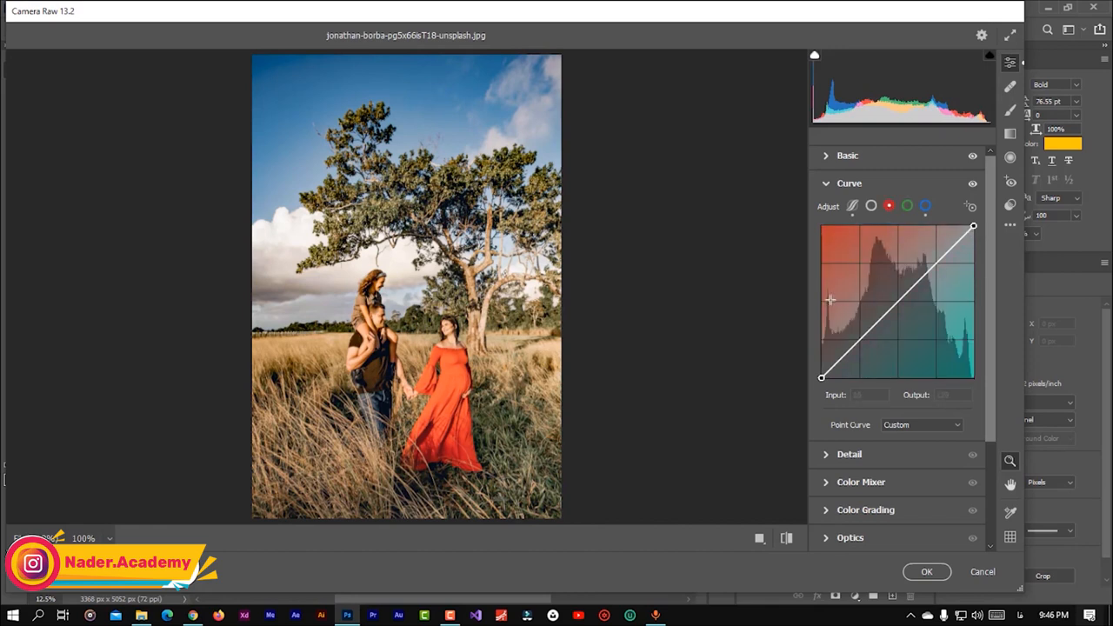
{"action": "mouse_move", "coordinate": [861, 337]}
{"action": "left_mouse_down"}
{"action": "mouse_move", "coordinate": [858, 328]}
{"action": "mouse_move", "coordinate": [871, 338]}
{"action": "left_mouse_up"}
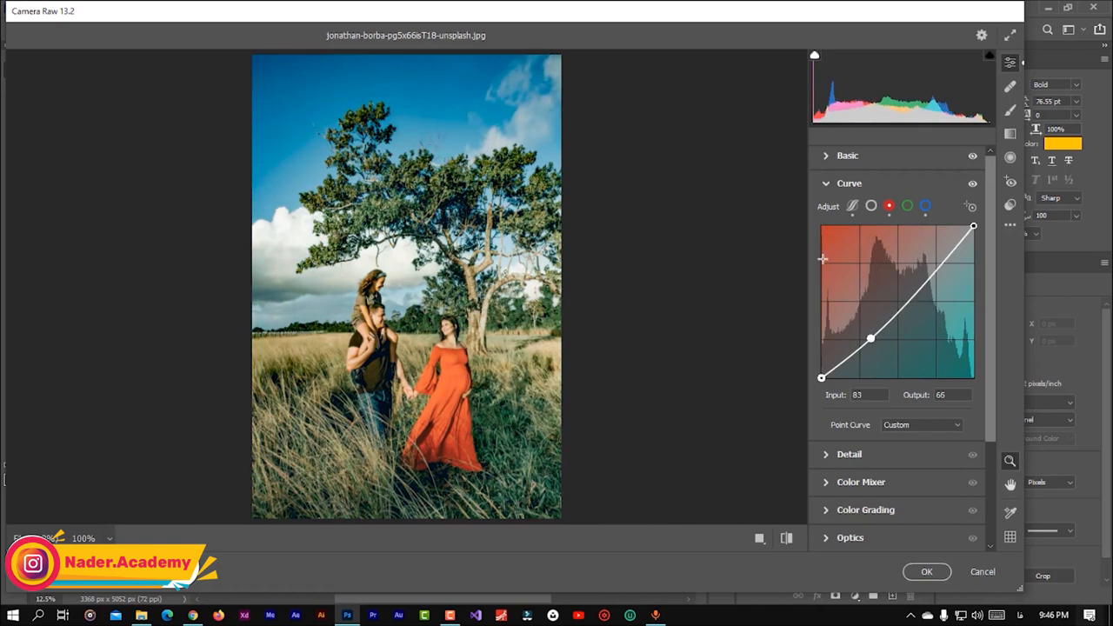
{"action": "key", "text": "ctrl+z"}
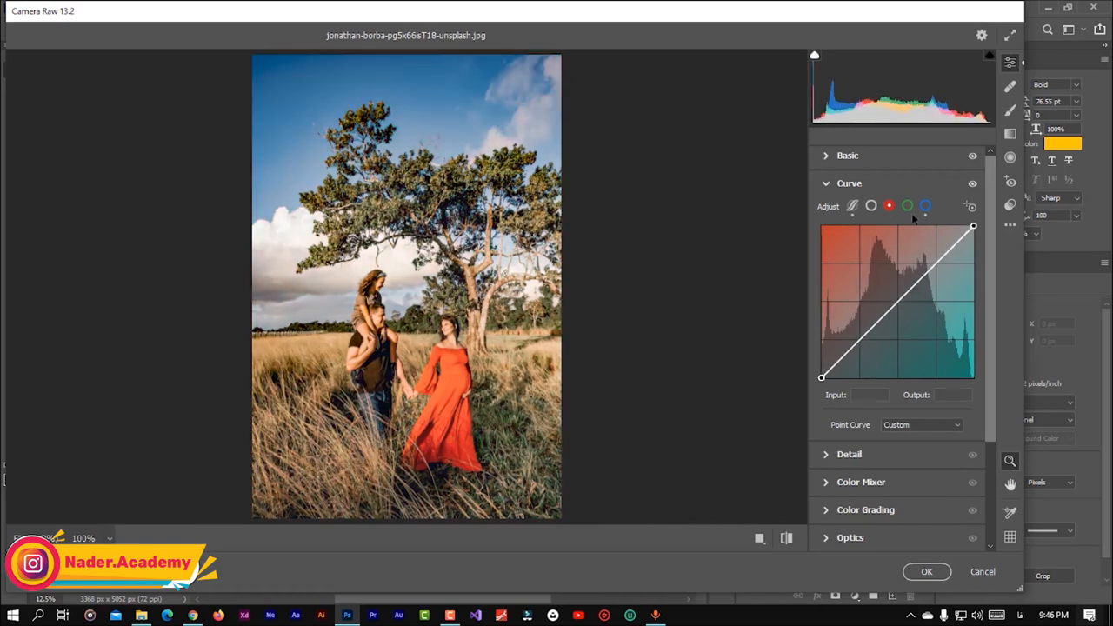
{"action": "left_click", "coordinate": [852, 206]}
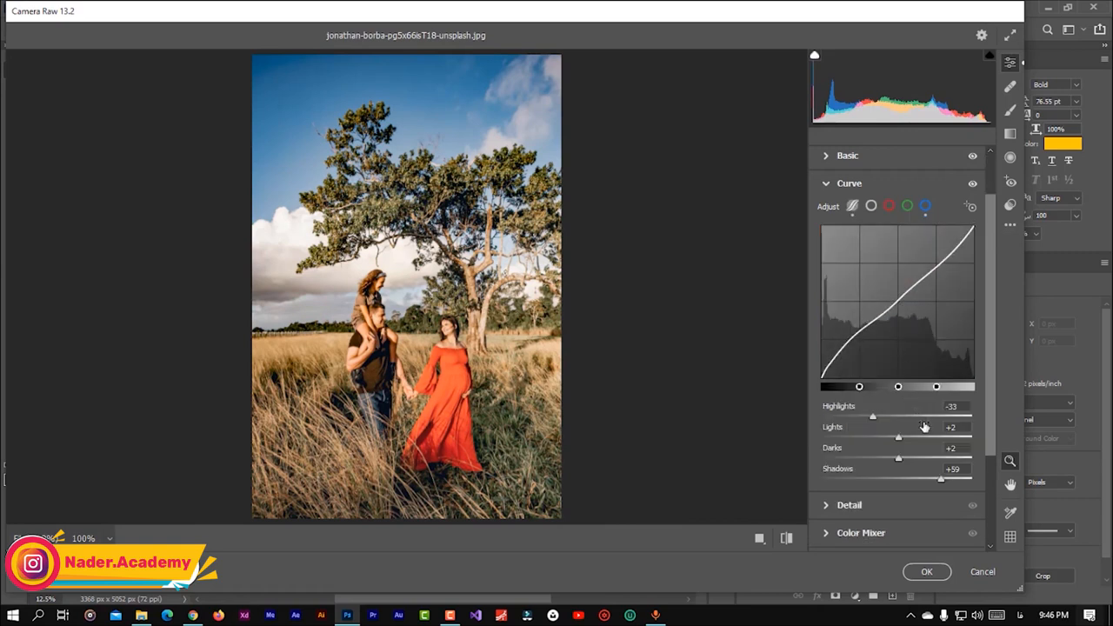
{"action": "left_click", "coordinate": [827, 184]}
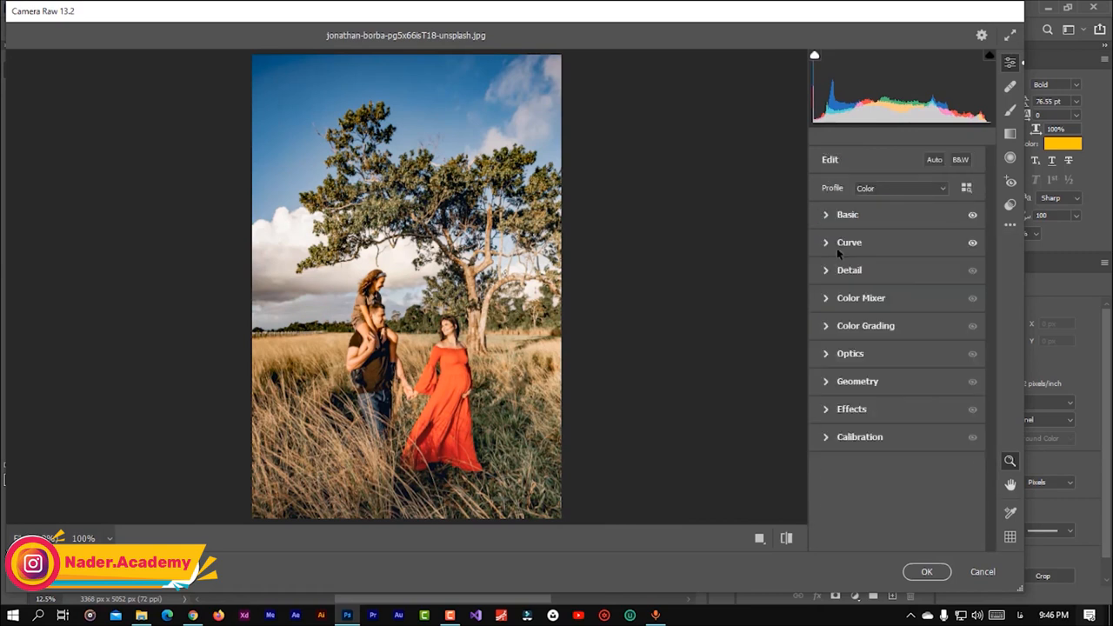
Step: Try Sharpening at 129 on the photo in the Detail settings, and return it to 0
{"action": "left_click", "coordinate": [826, 270]}
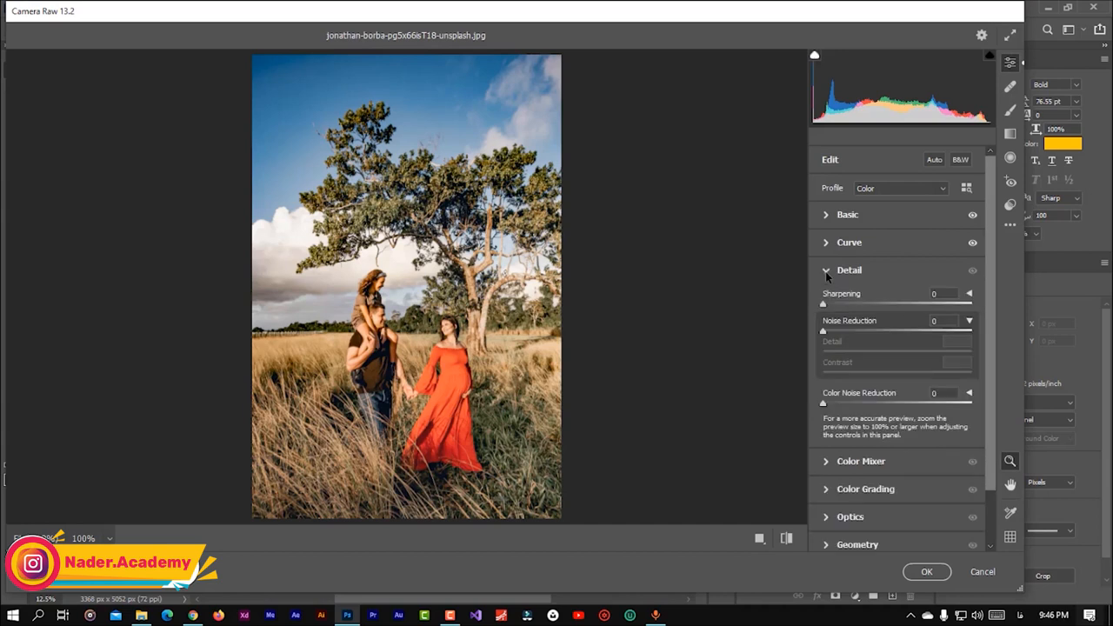
{"action": "left_click", "coordinate": [969, 322]}
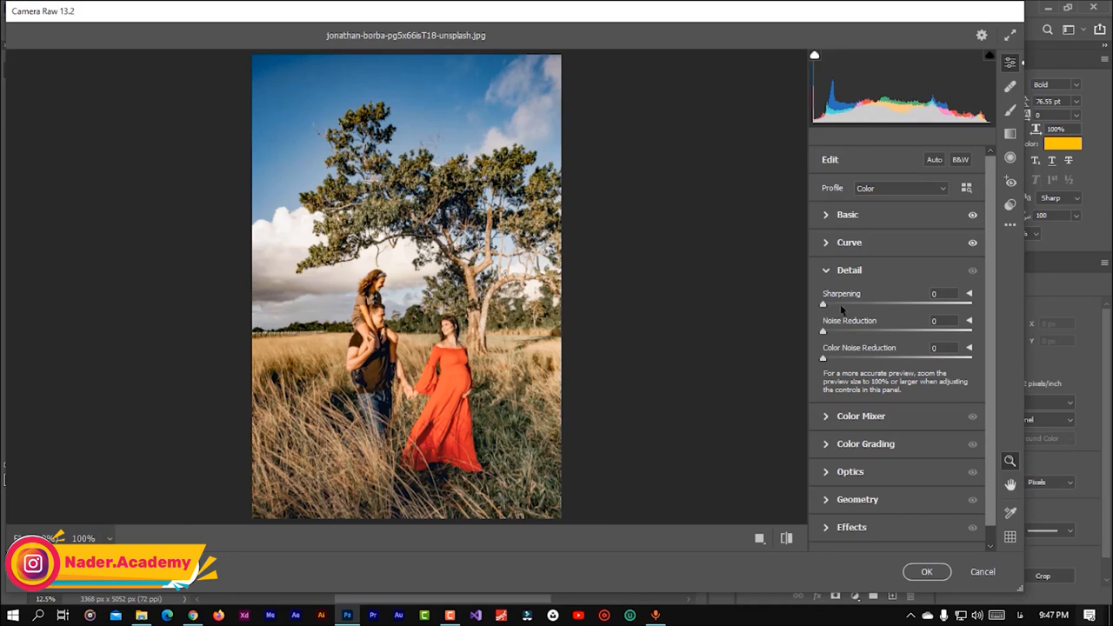
{"action": "left_click_drag", "start_coordinate": [824, 306], "coordinate": [951, 301]}
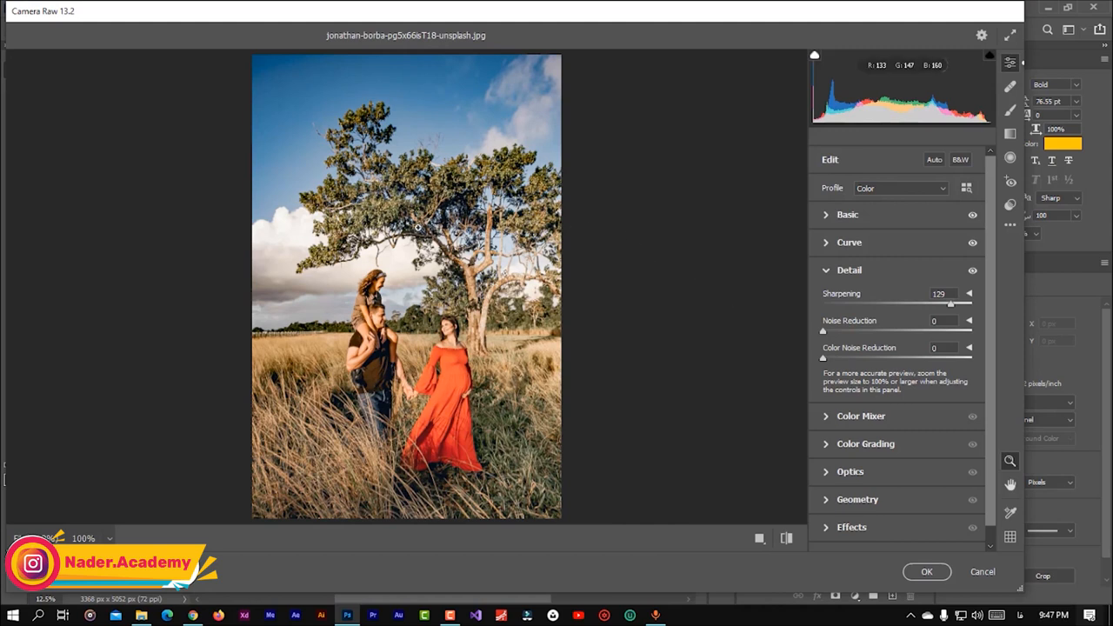
{"action": "left_click_drag", "start_coordinate": [951, 306], "coordinate": [736, 308]}
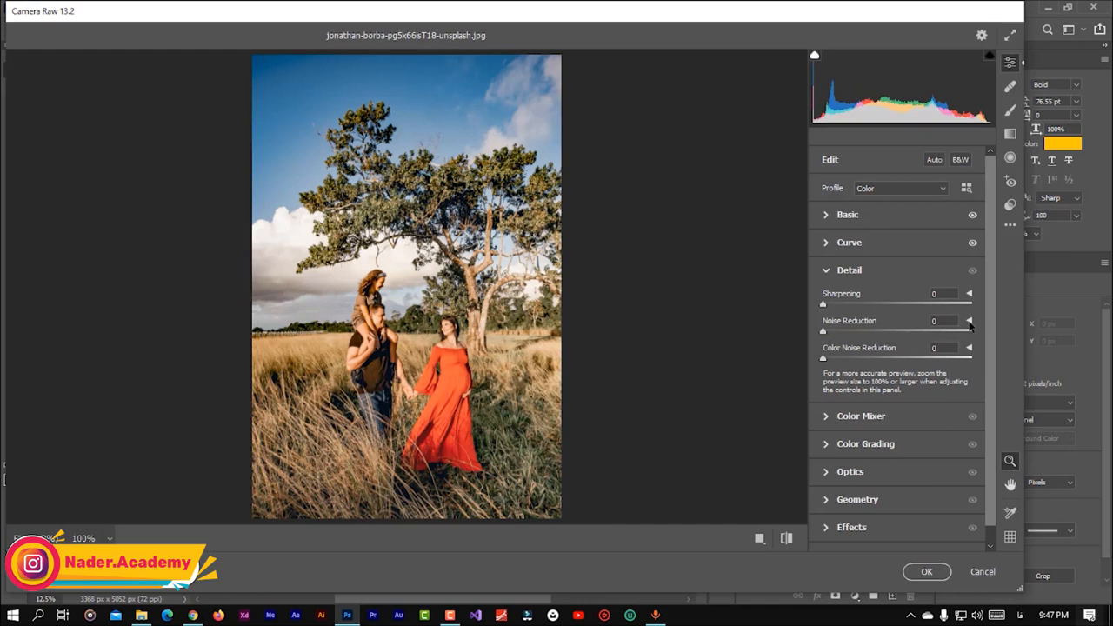
Step: Try Noise Reduction at 43 with its extra options expanded, return it to 0, and close the Detail settings
{"action": "left_click", "coordinate": [969, 321]}
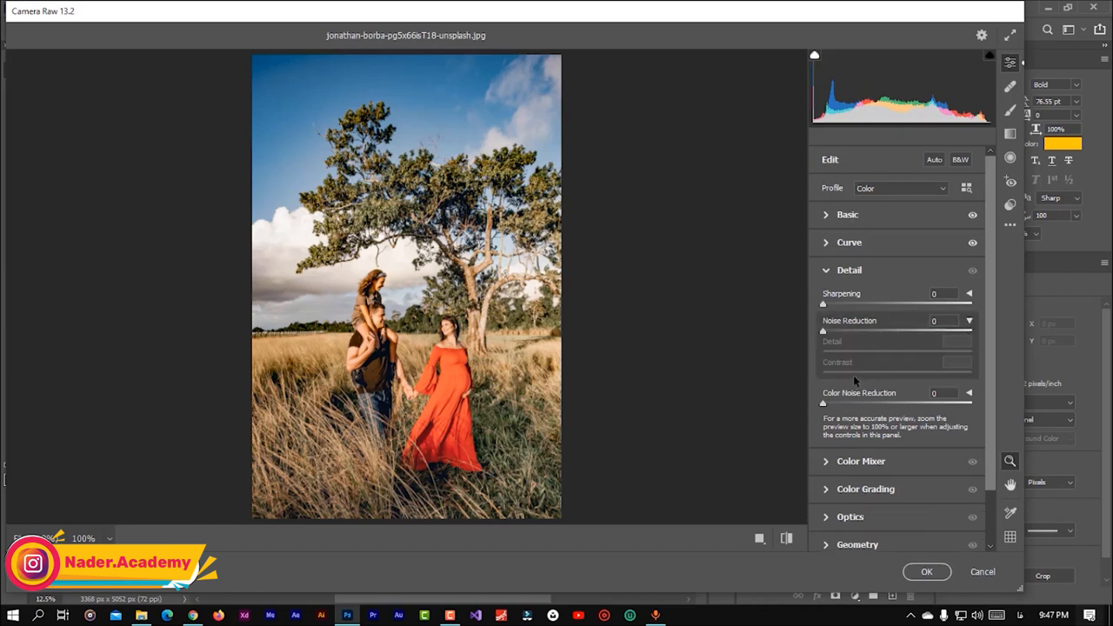
{"action": "left_click_drag", "start_coordinate": [822, 335], "coordinate": [903, 340]}
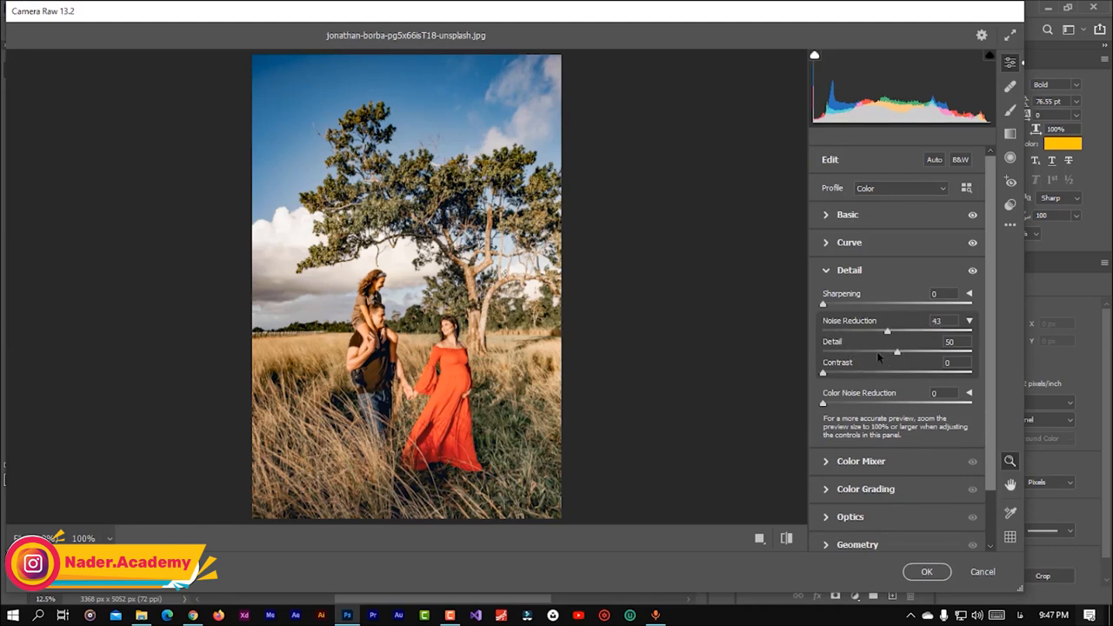
{"action": "left_click_drag", "start_coordinate": [888, 332], "coordinate": [784, 339]}
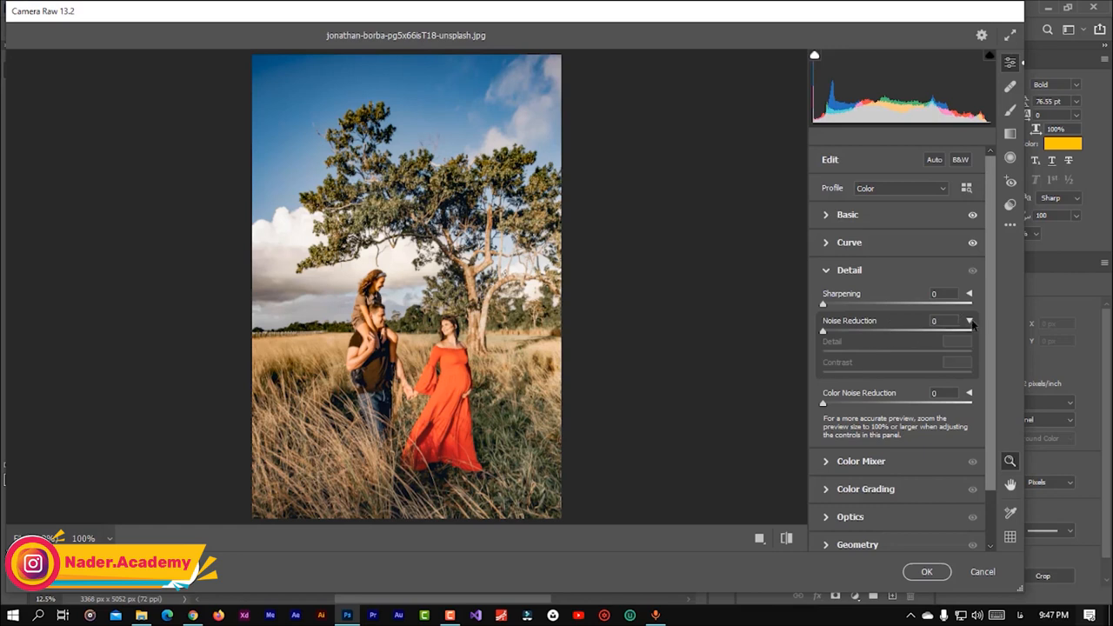
{"action": "left_click", "coordinate": [969, 321]}
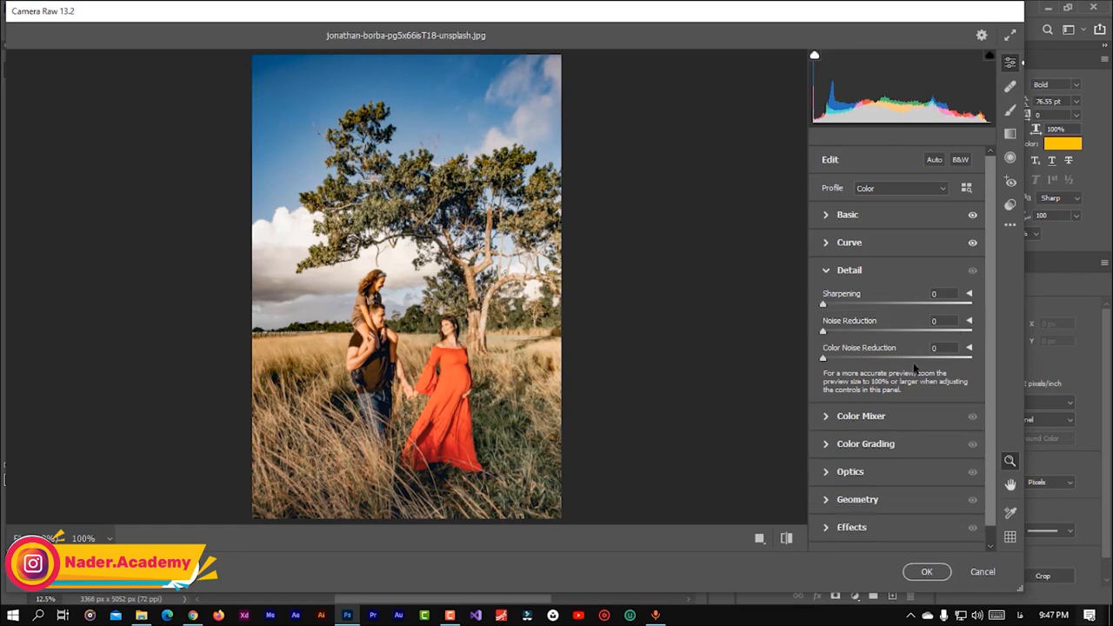
{"action": "left_click", "coordinate": [827, 270]}
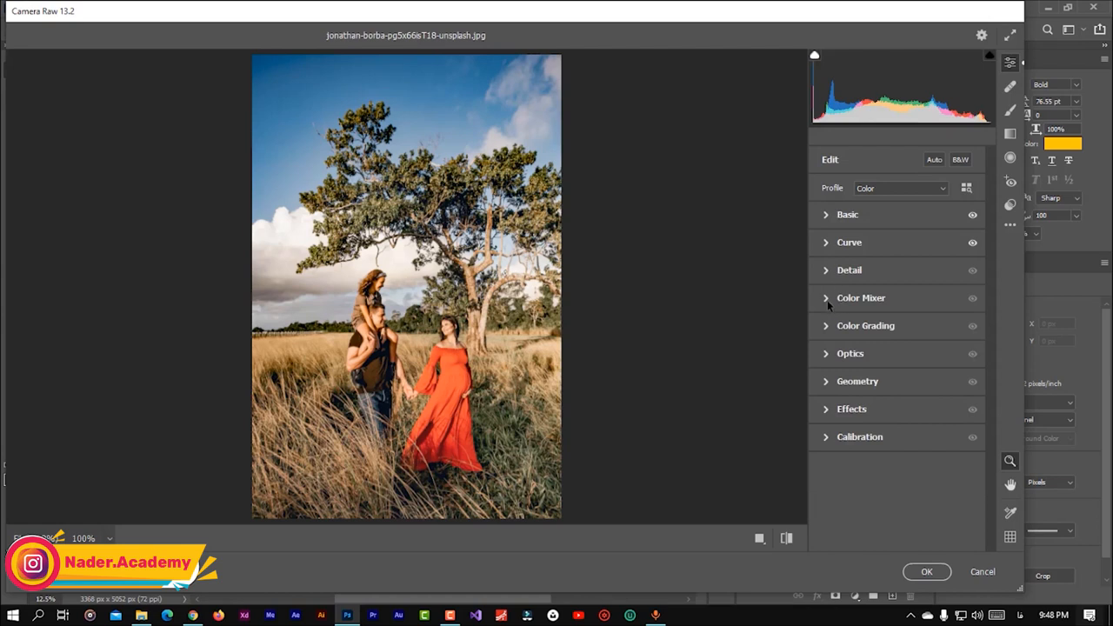
Step: In the Color Mixer, try the Reds hue at -46 on the dress, and settle it at +13
{"action": "left_click", "coordinate": [827, 298]}
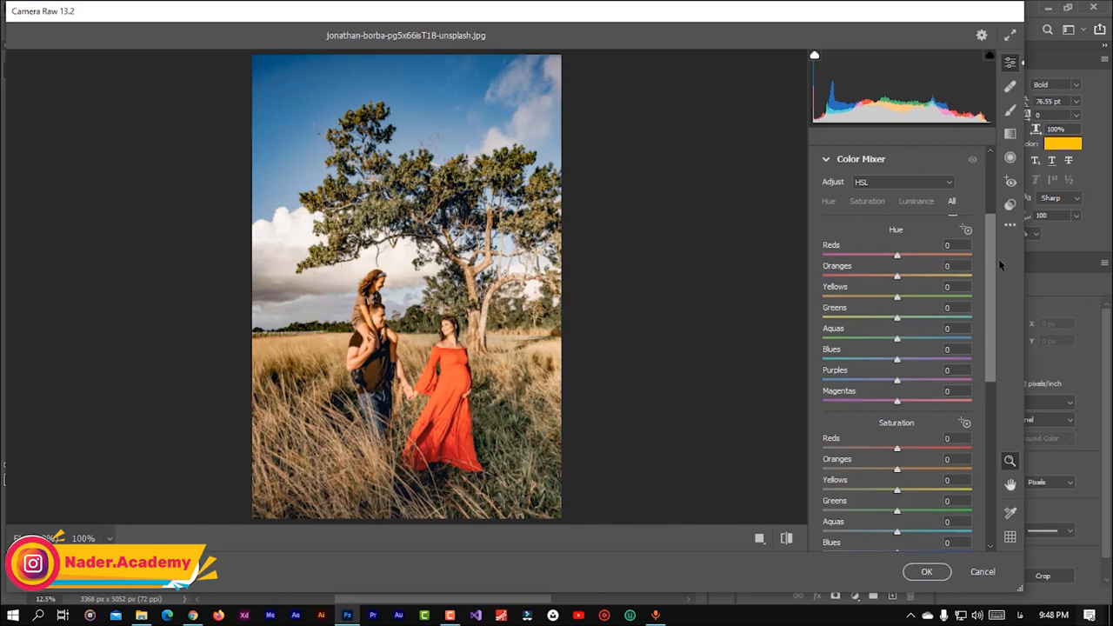
{"action": "mouse_move", "coordinate": [988, 253]}
{"action": "left_mouse_down"}
{"action": "mouse_move", "coordinate": [986, 228]}
{"action": "mouse_move", "coordinate": [986, 239]}
{"action": "left_mouse_up"}
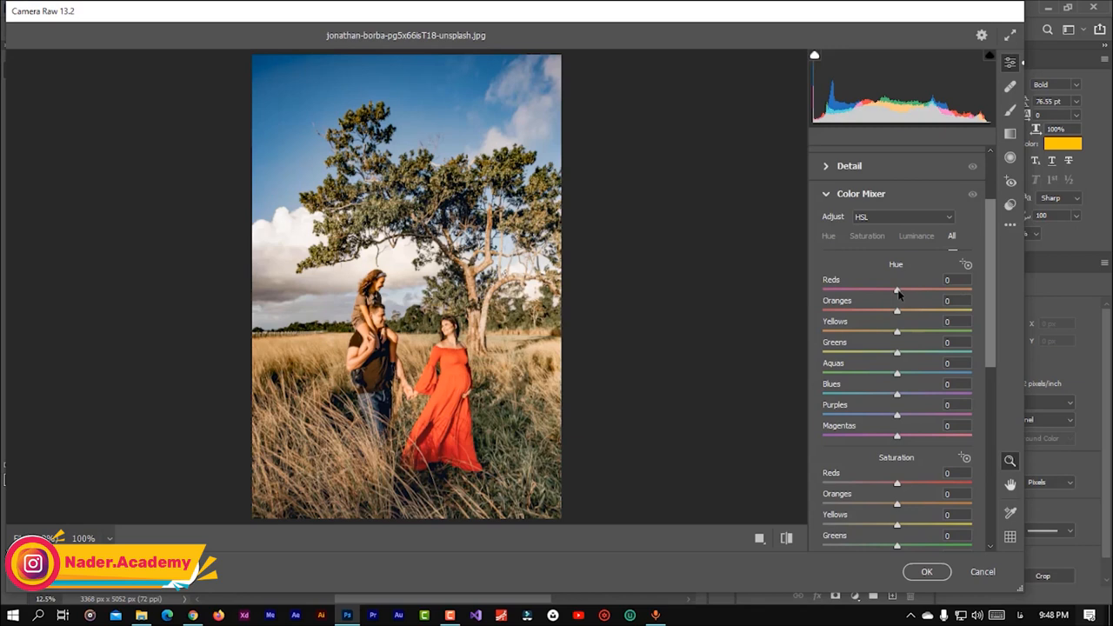
{"action": "left_click_drag", "start_coordinate": [897, 294], "coordinate": [863, 292]}
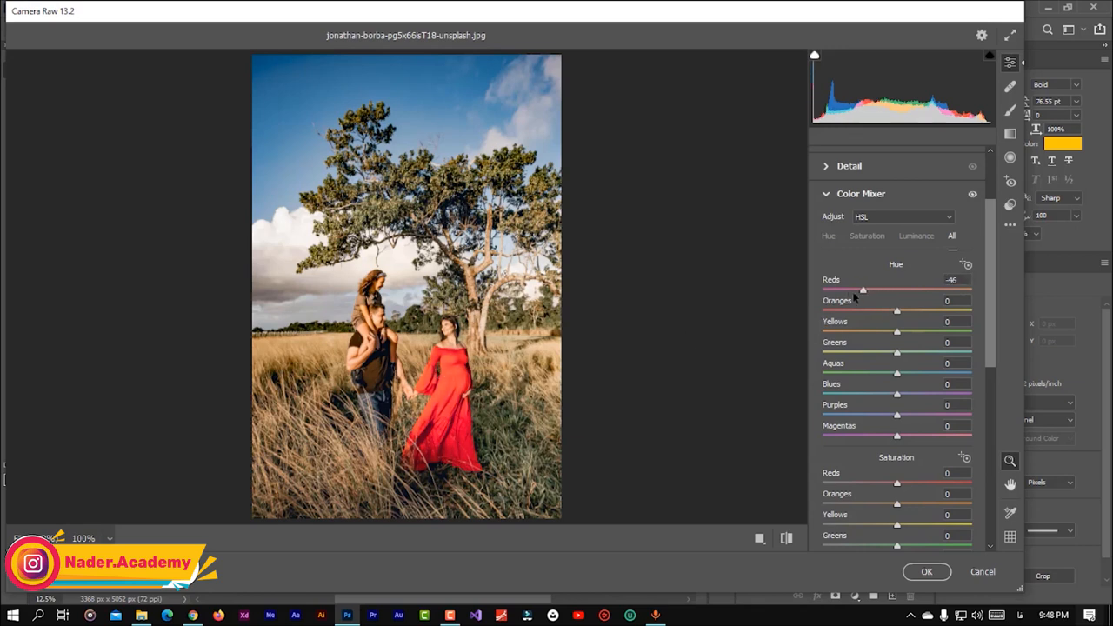
{"action": "left_click_drag", "start_coordinate": [864, 293], "coordinate": [895, 297]}
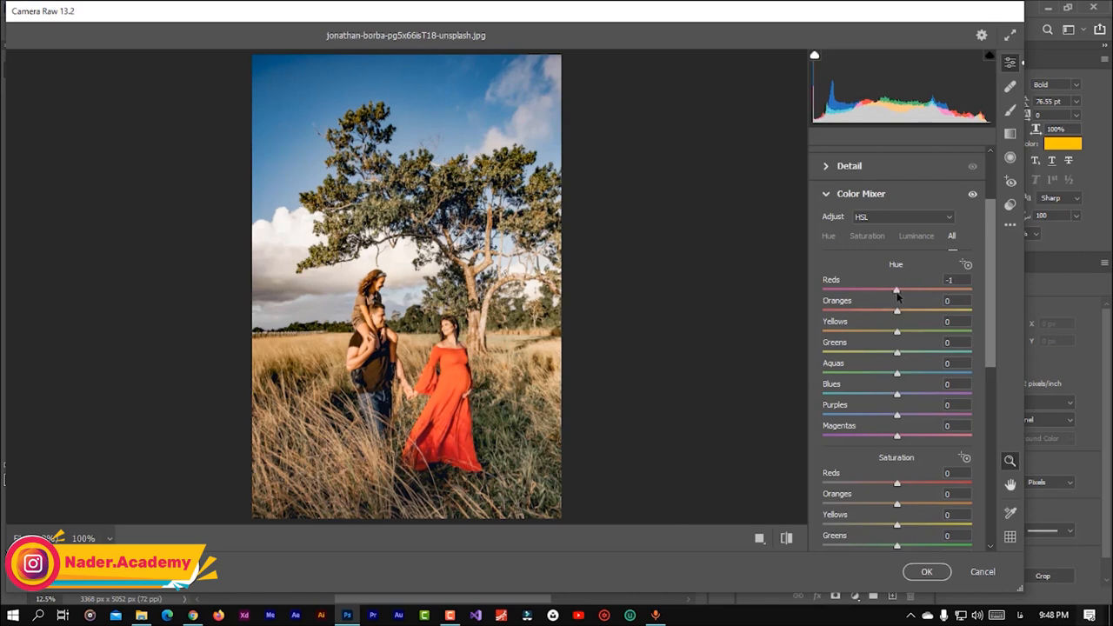
{"action": "mouse_move", "coordinate": [898, 297]}
{"action": "left_mouse_down"}
{"action": "mouse_move", "coordinate": [970, 294]}
{"action": "mouse_move", "coordinate": [907, 299]}
{"action": "left_mouse_up"}
Step: Try negative Oranges hue values such as -4 while viewing the skin tones up close, and reset the hue to 0
{"action": "mouse_move", "coordinate": [898, 317]}
{"action": "left_mouse_down"}
{"action": "mouse_move", "coordinate": [877, 315]}
{"action": "mouse_move", "coordinate": [909, 320]}
{"action": "mouse_move", "coordinate": [876, 322]}
{"action": "mouse_move", "coordinate": [929, 328]}
{"action": "mouse_move", "coordinate": [894, 329]}
{"action": "left_mouse_up"}
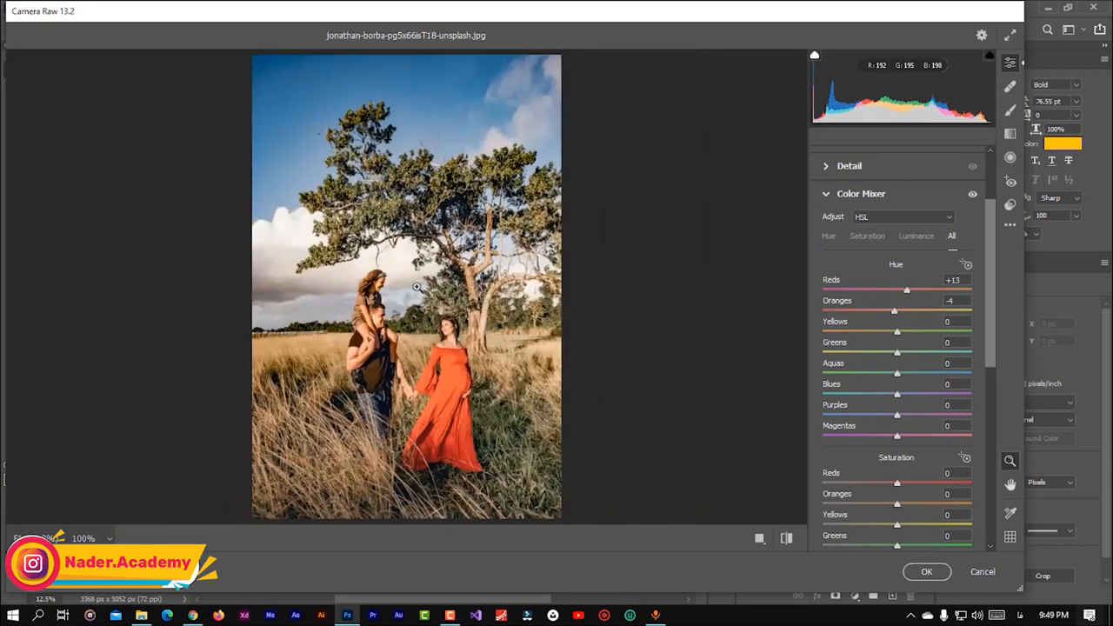
{"action": "left_click", "coordinate": [388, 305]}
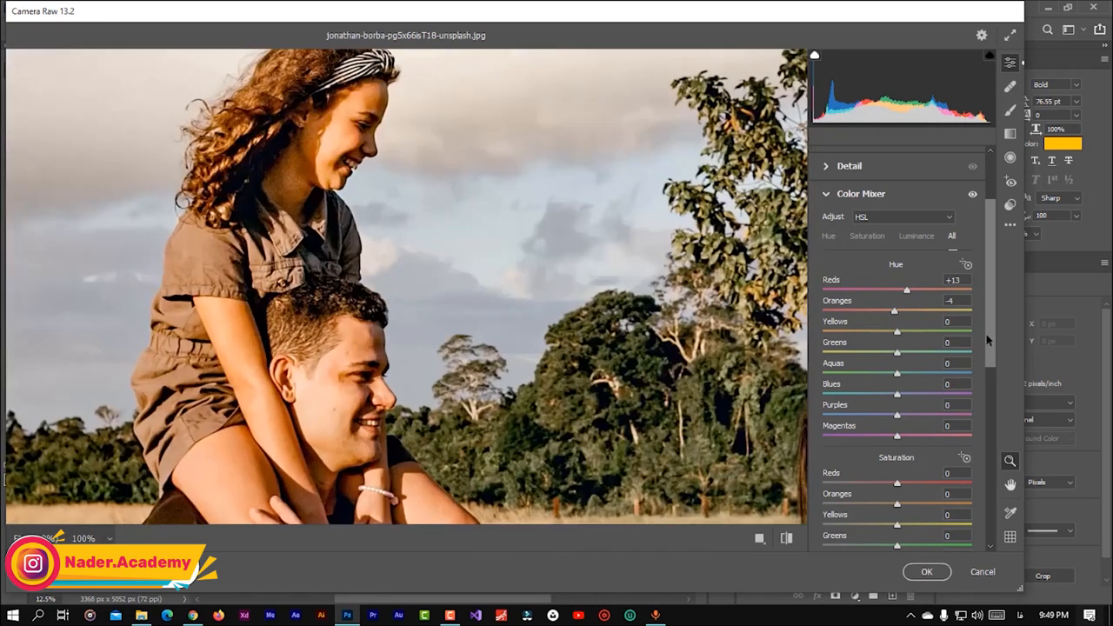
{"action": "mouse_move", "coordinate": [895, 313]}
{"action": "left_mouse_down"}
{"action": "mouse_move", "coordinate": [908, 314]}
{"action": "mouse_move", "coordinate": [885, 313]}
{"action": "left_mouse_up"}
{"action": "left_click", "coordinate": [952, 301]}
{"action": "type", "text": "0"}
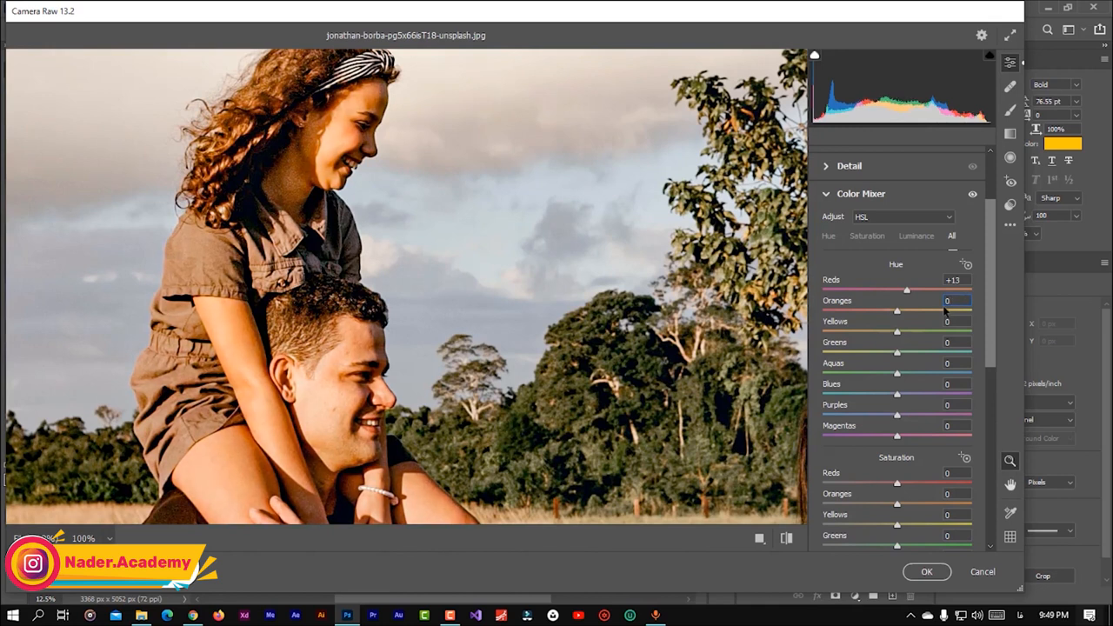
{"action": "left_click", "coordinate": [561, 304]}
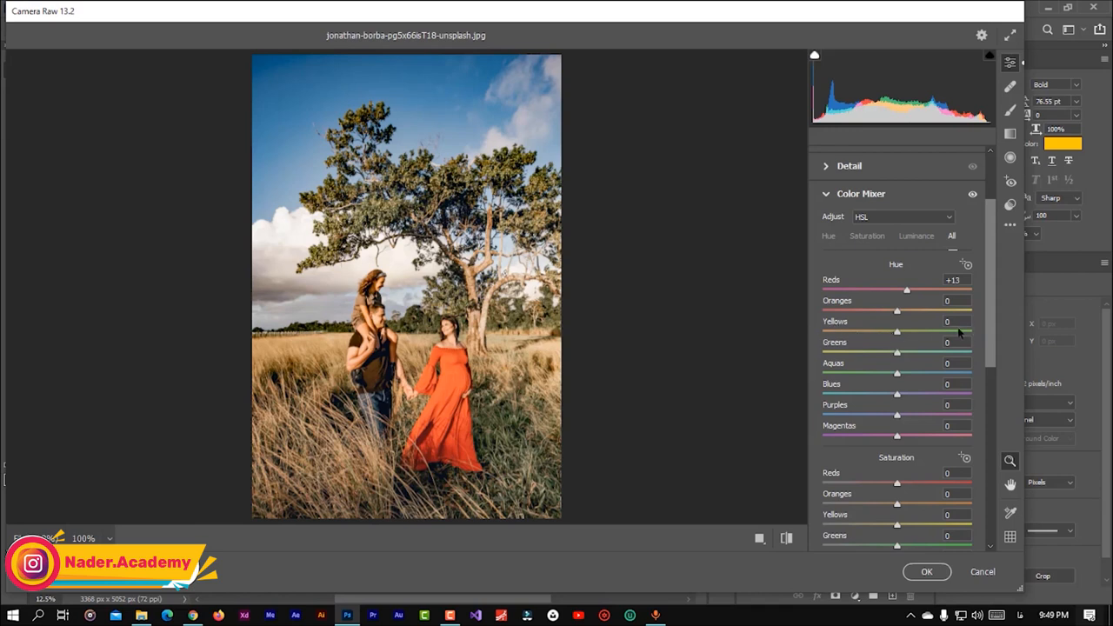
Step: Compare the Greens hue at -42 and +69 on the grass up close, and set it to -100
{"action": "mouse_move", "coordinate": [898, 335]}
{"action": "left_mouse_down"}
{"action": "mouse_move", "coordinate": [871, 338]}
{"action": "mouse_move", "coordinate": [950, 338]}
{"action": "mouse_move", "coordinate": [899, 346]}
{"action": "left_mouse_up"}
{"action": "left_click_drag", "start_coordinate": [900, 358], "coordinate": [851, 361]}
{"action": "scroll", "coordinate": [521, 447], "scroll_direction": "down", "scroll_amount": 3}
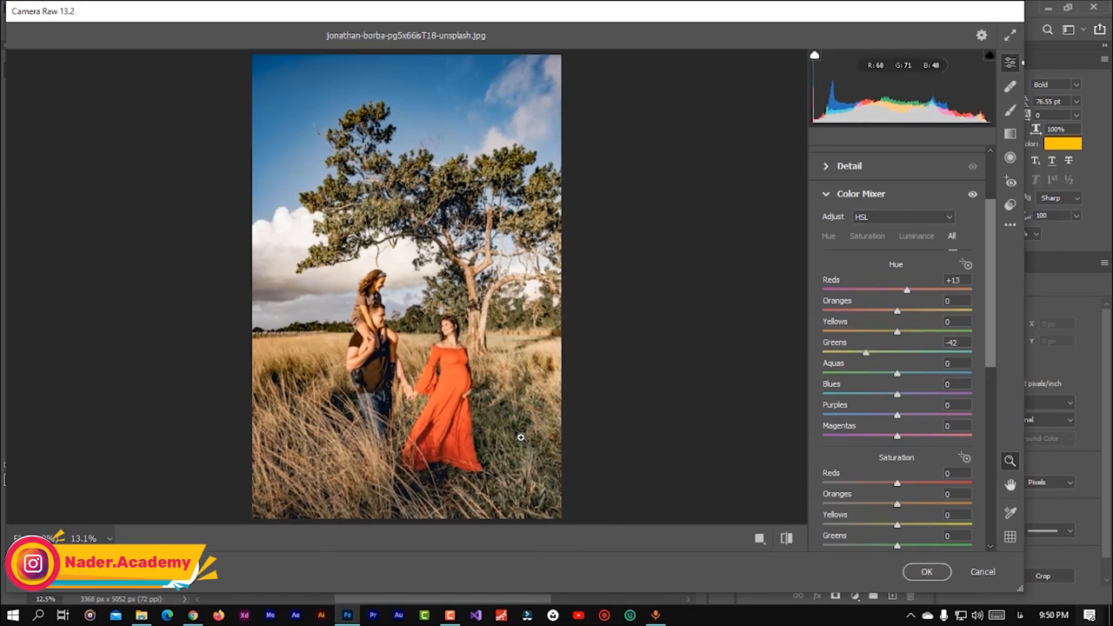
{"action": "left_click", "coordinate": [544, 488]}
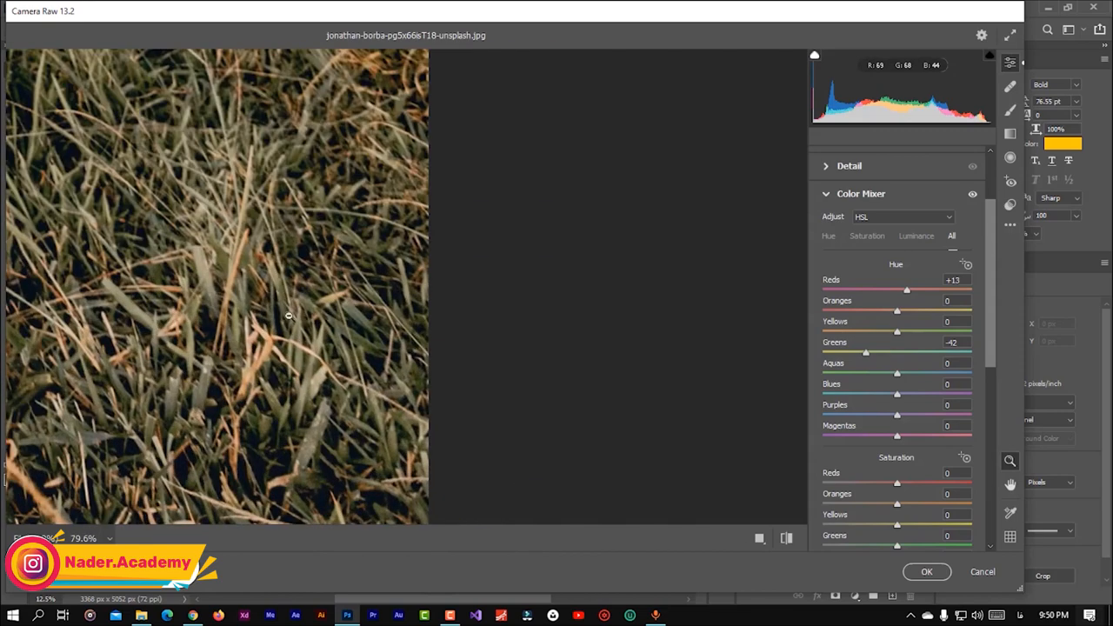
{"action": "left_click", "coordinate": [261, 300]}
{"action": "left_click", "coordinate": [486, 422]}
{"action": "left_click", "coordinate": [487, 422]}
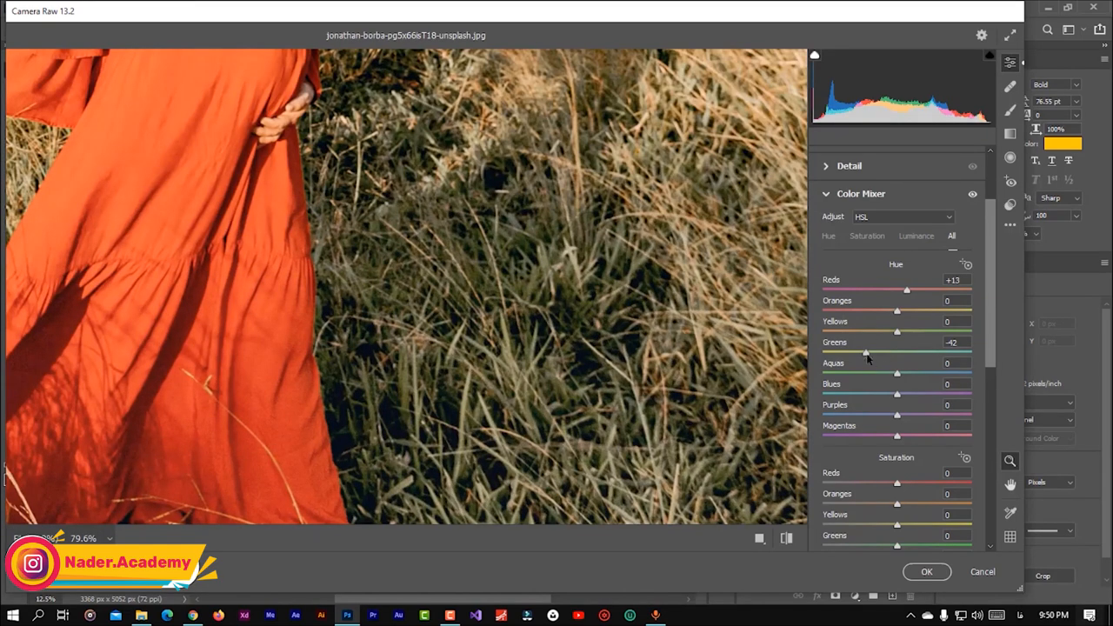
{"action": "left_click_drag", "start_coordinate": [870, 354], "coordinate": [950, 352]}
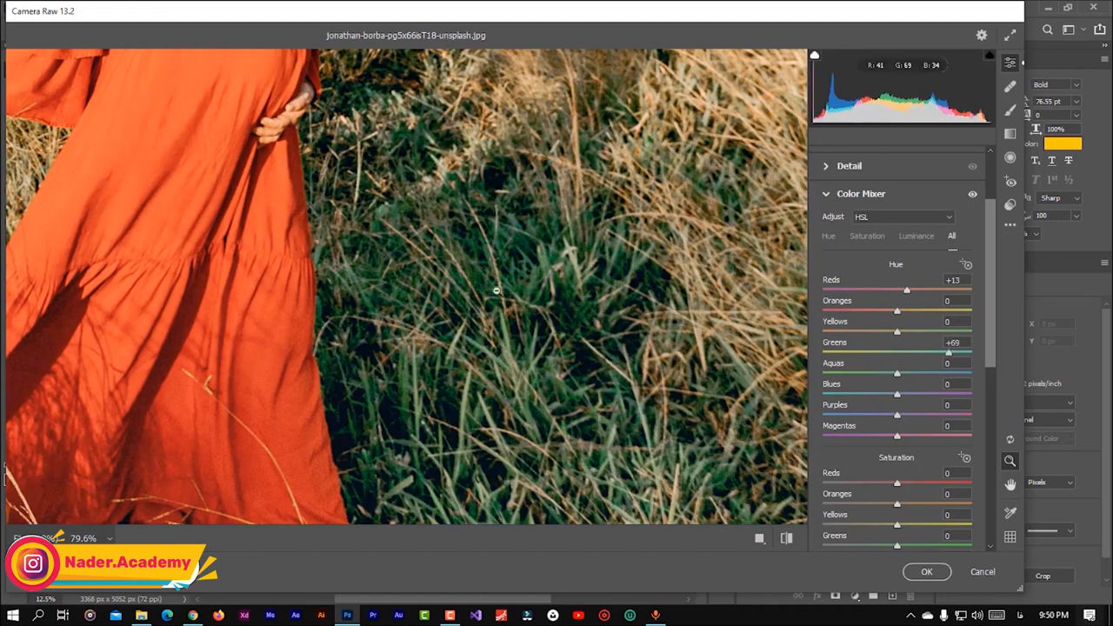
{"action": "left_click", "coordinate": [618, 327]}
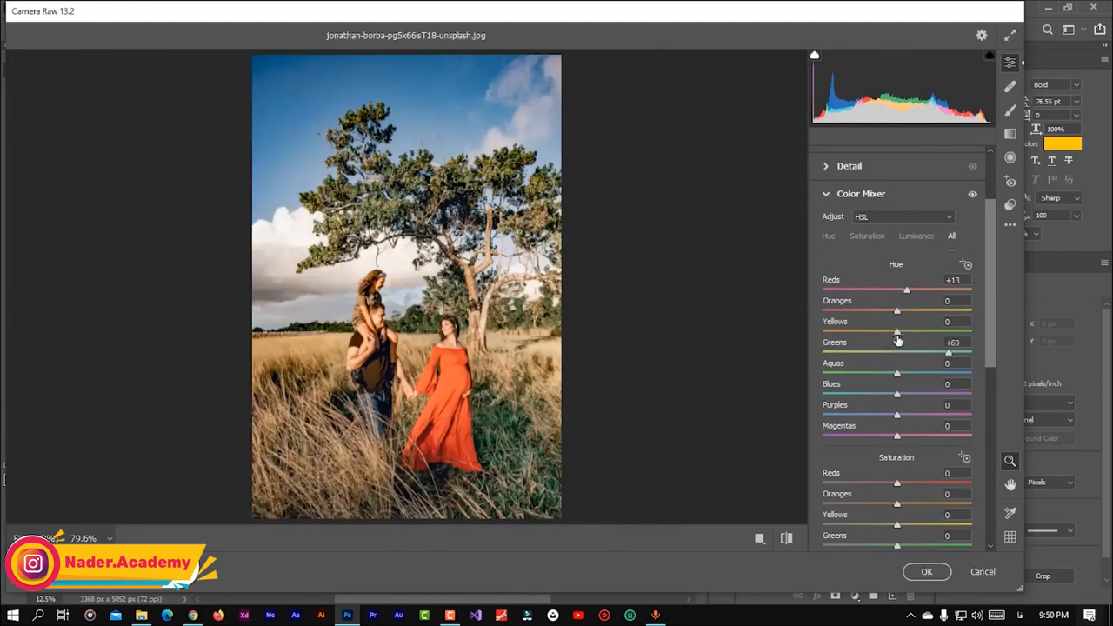
{"action": "left_click_drag", "start_coordinate": [950, 355], "coordinate": [413, 368]}
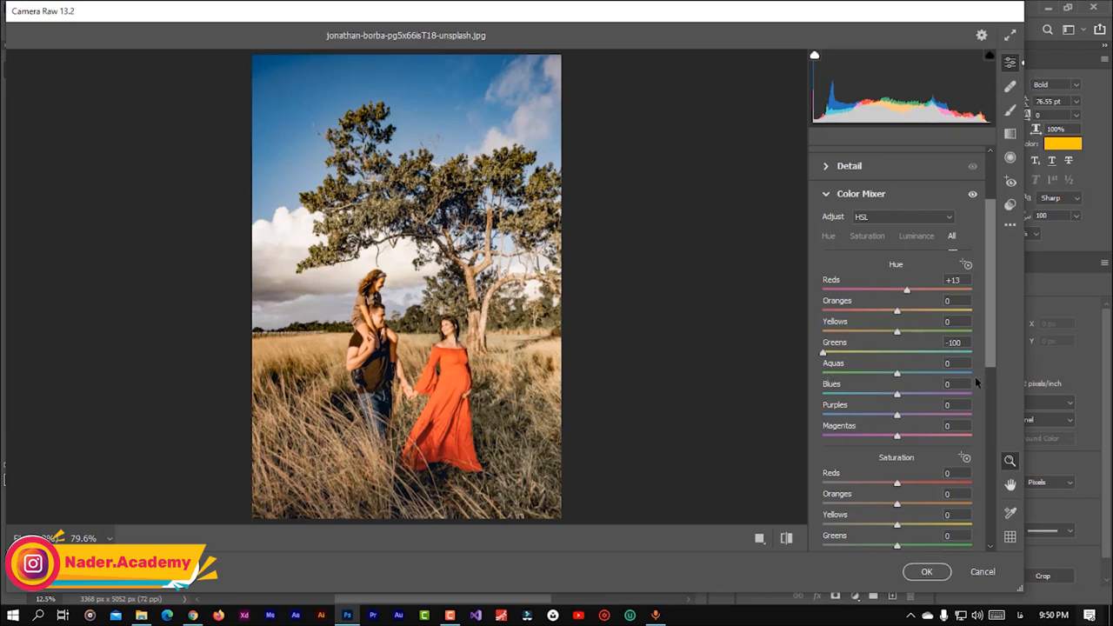
Step: Set the Aquas hue to -100 and the Blues hue to -17, checking the jeans up close
{"action": "left_click_drag", "start_coordinate": [898, 377], "coordinate": [975, 384]}
{"action": "left_click_drag", "start_coordinate": [973, 375], "coordinate": [633, 383]}
{"action": "left_click_drag", "start_coordinate": [899, 399], "coordinate": [884, 417]}
{"action": "left_click", "coordinate": [389, 398]}
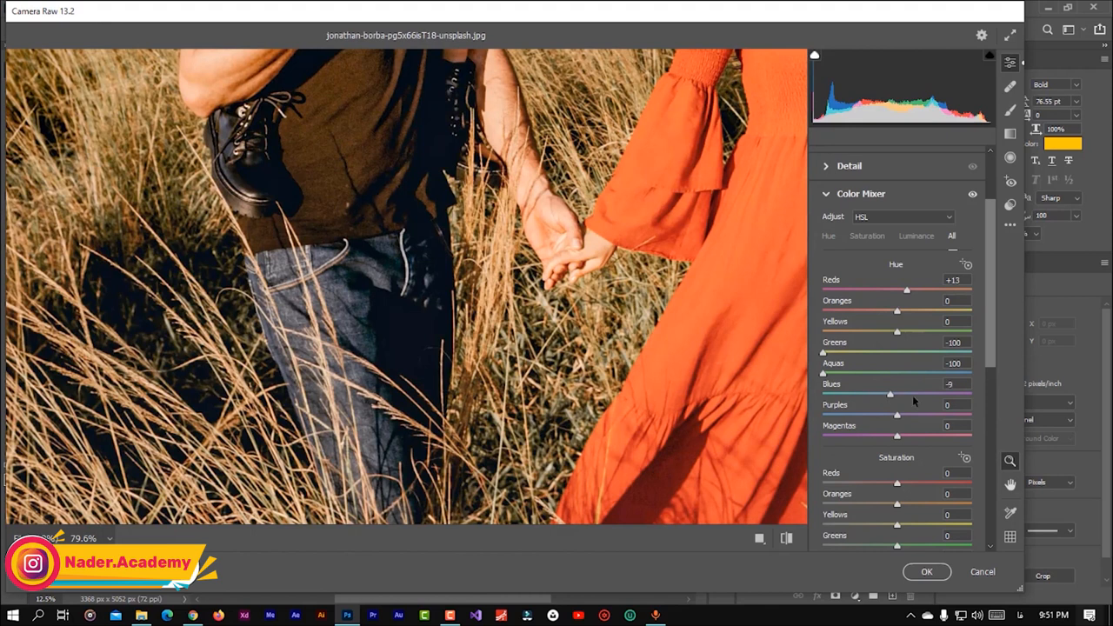
{"action": "mouse_move", "coordinate": [890, 394]}
{"action": "left_mouse_down"}
{"action": "mouse_move", "coordinate": [774, 407]}
{"action": "mouse_move", "coordinate": [888, 394]}
{"action": "left_mouse_up"}
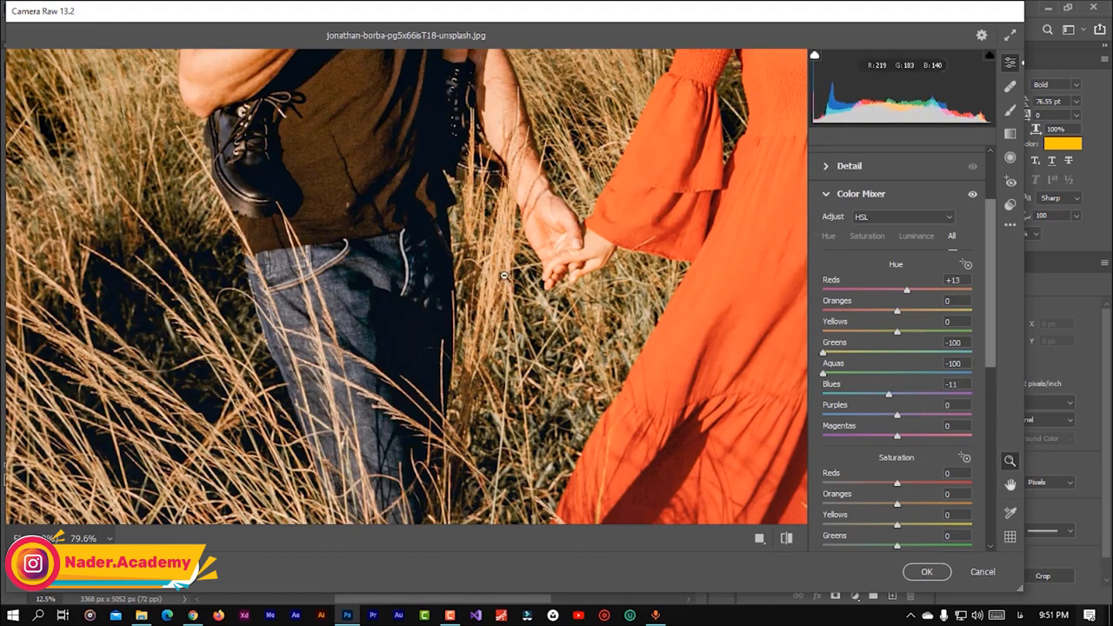
{"action": "left_click", "coordinate": [539, 357]}
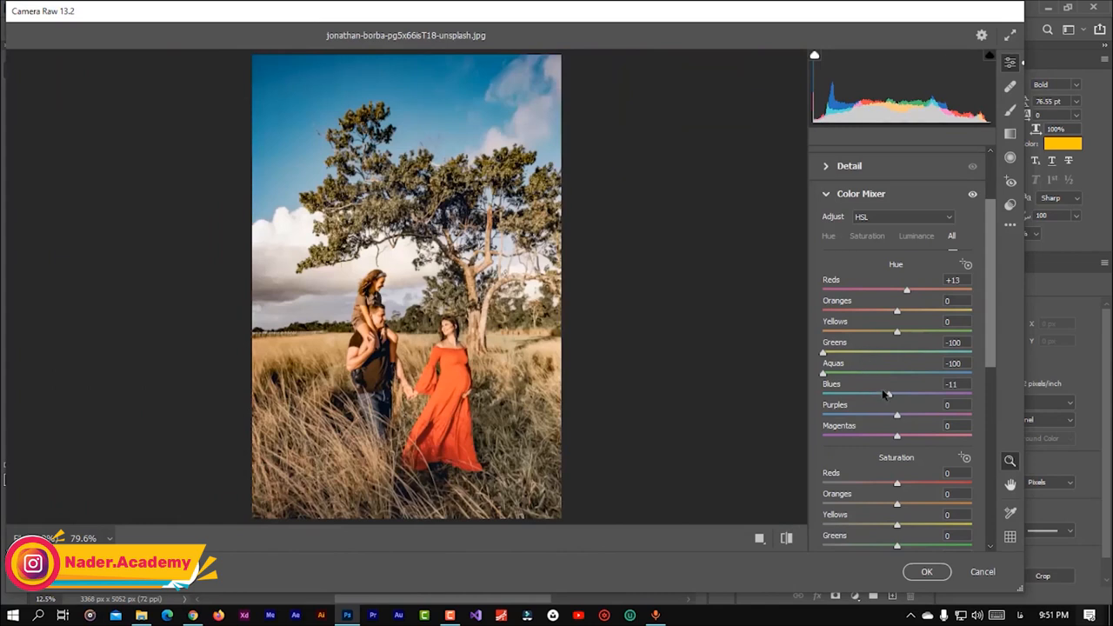
{"action": "mouse_move", "coordinate": [883, 397]}
{"action": "left_mouse_down"}
{"action": "mouse_move", "coordinate": [927, 395]}
{"action": "mouse_move", "coordinate": [886, 397]}
{"action": "left_mouse_up"}
Step: Try different Purples and Magentas hues on the photo, and return both to 0
{"action": "mouse_move", "coordinate": [898, 420]}
{"action": "left_mouse_down"}
{"action": "mouse_move", "coordinate": [943, 419]}
{"action": "mouse_move", "coordinate": [883, 423]}
{"action": "mouse_move", "coordinate": [896, 424]}
{"action": "left_mouse_up"}
{"action": "left_click_drag", "start_coordinate": [899, 440], "coordinate": [827, 465]}
{"action": "type", "text": "0"}
Step: Try the Reds saturation at +94, and settle it at +40
{"action": "left_click_drag", "start_coordinate": [992, 333], "coordinate": [991, 364]}
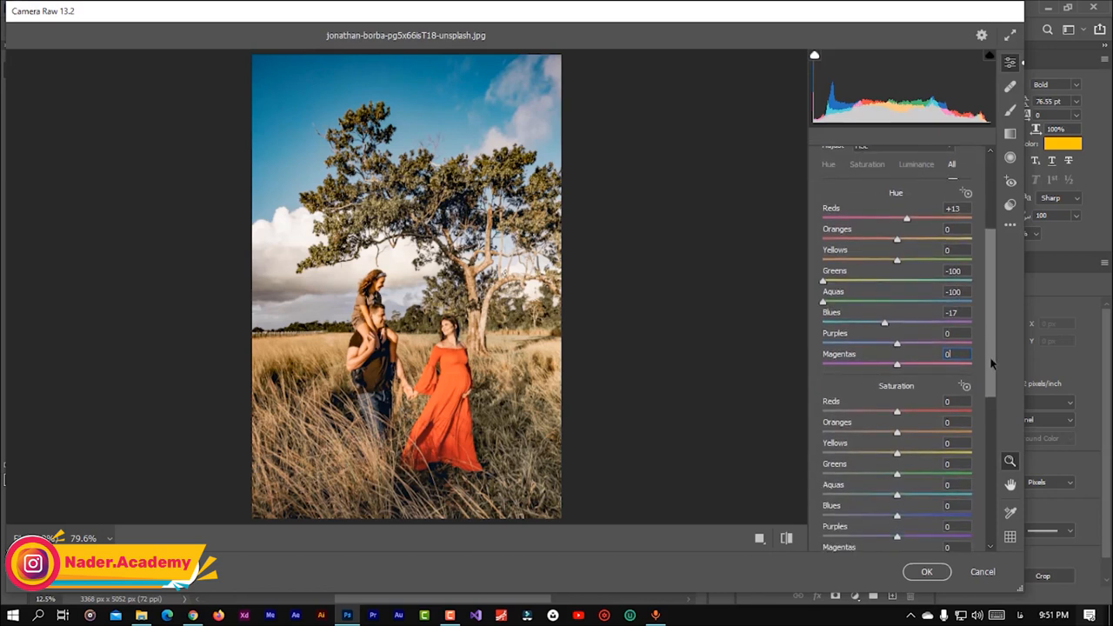
{"action": "left_click_drag", "start_coordinate": [991, 364], "coordinate": [991, 406]}
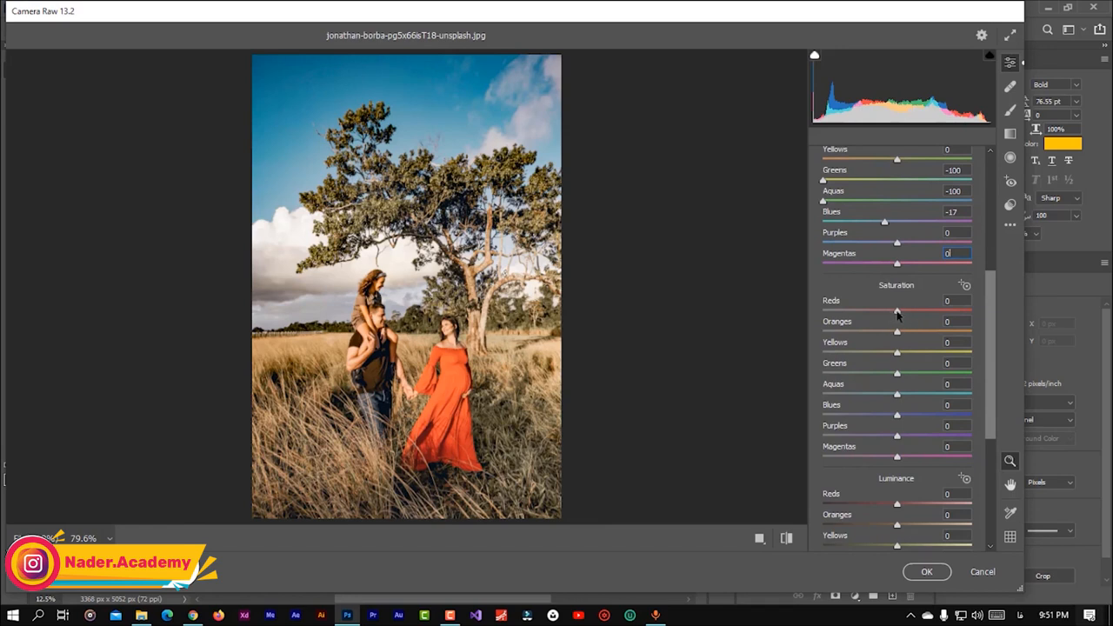
{"action": "left_click_drag", "start_coordinate": [898, 313], "coordinate": [968, 313]}
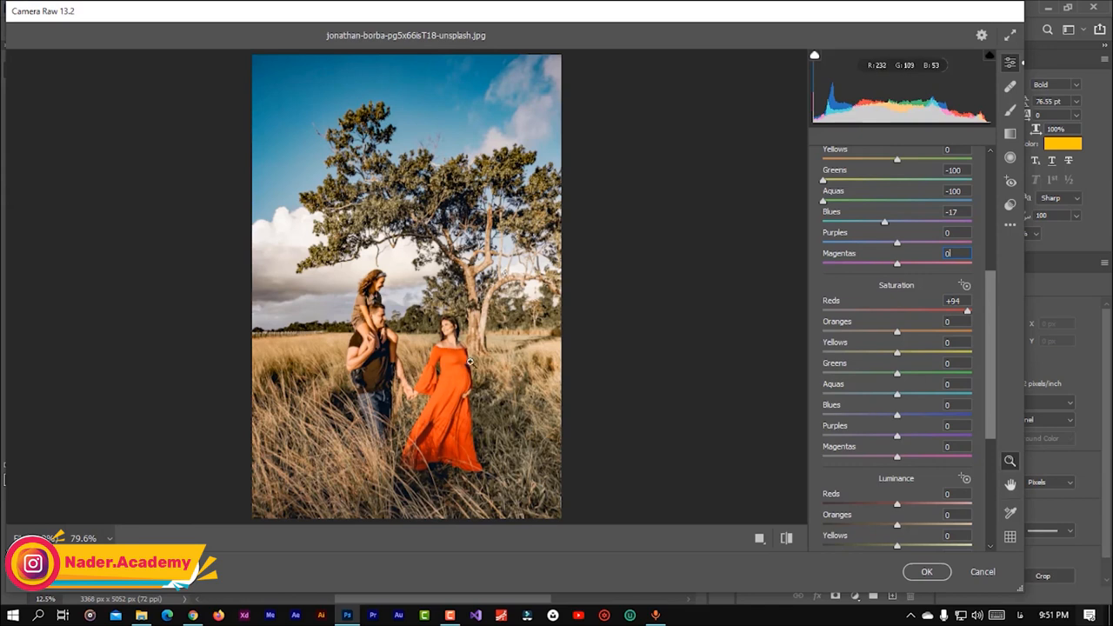
{"action": "left_click_drag", "start_coordinate": [968, 313], "coordinate": [903, 322]}
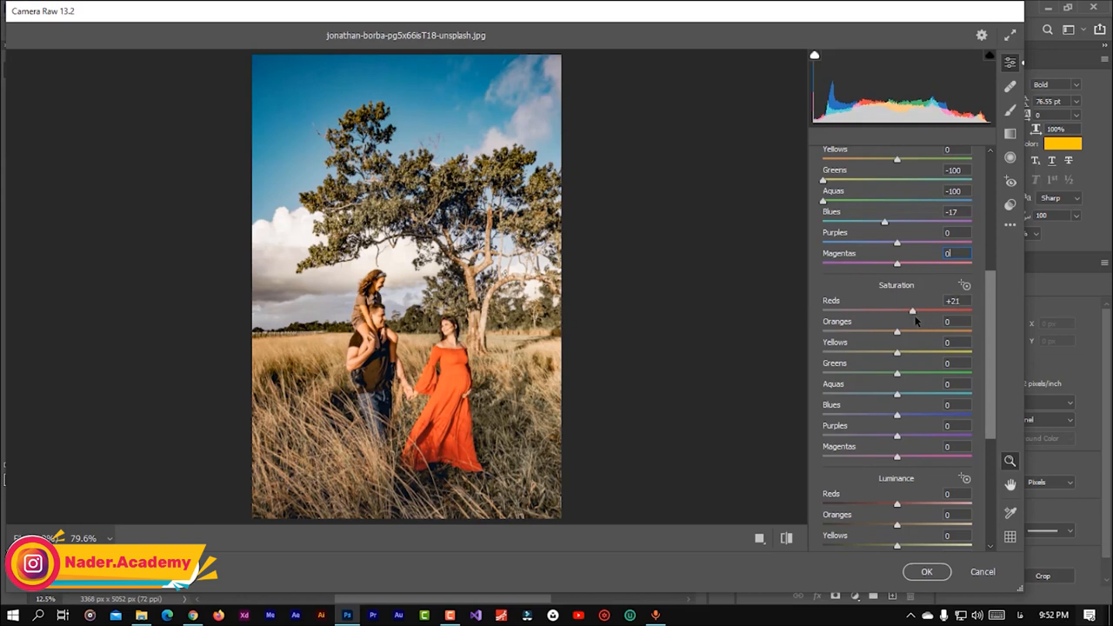
{"action": "left_click_drag", "start_coordinate": [934, 315], "coordinate": [929, 318]}
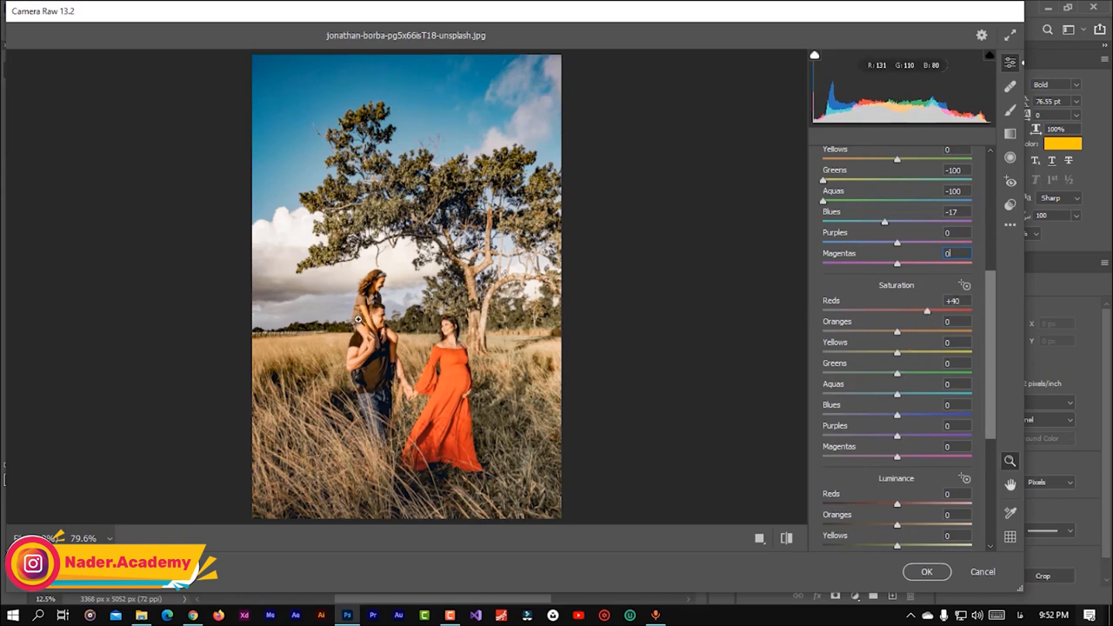
Step: Test the Oranges saturation at -30 on the skin tones up close, and set it to -20
{"action": "left_click", "coordinate": [355, 322]}
{"action": "mouse_move", "coordinate": [897, 335]}
{"action": "left_mouse_down"}
{"action": "mouse_move", "coordinate": [966, 335]}
{"action": "mouse_move", "coordinate": [860, 338]}
{"action": "mouse_move", "coordinate": [879, 333]}
{"action": "left_mouse_up"}
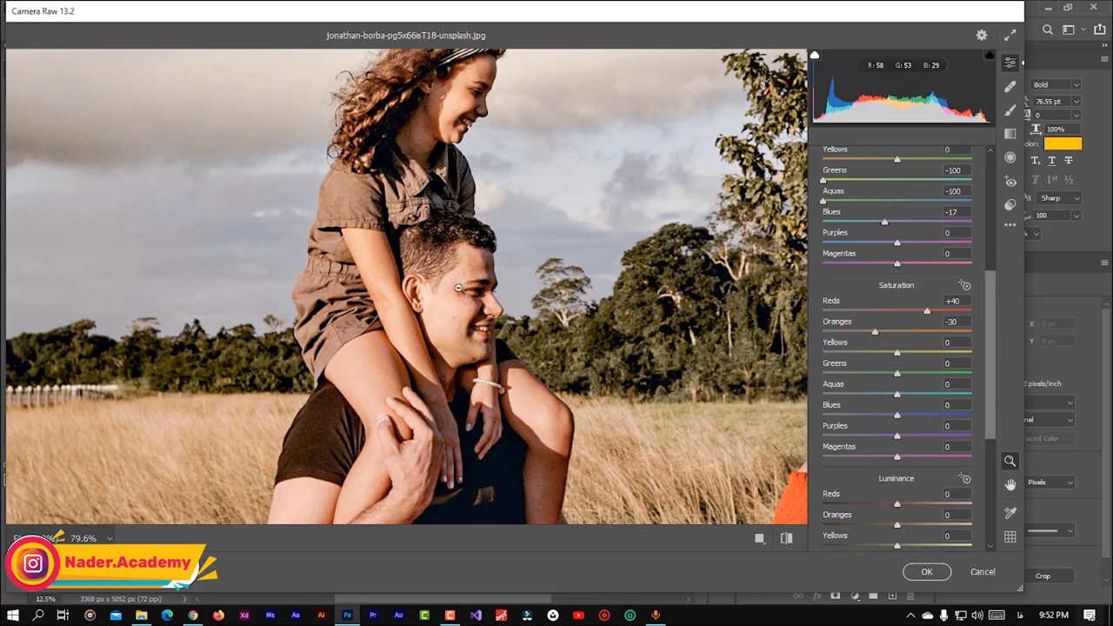
{"action": "left_click", "coordinate": [511, 284]}
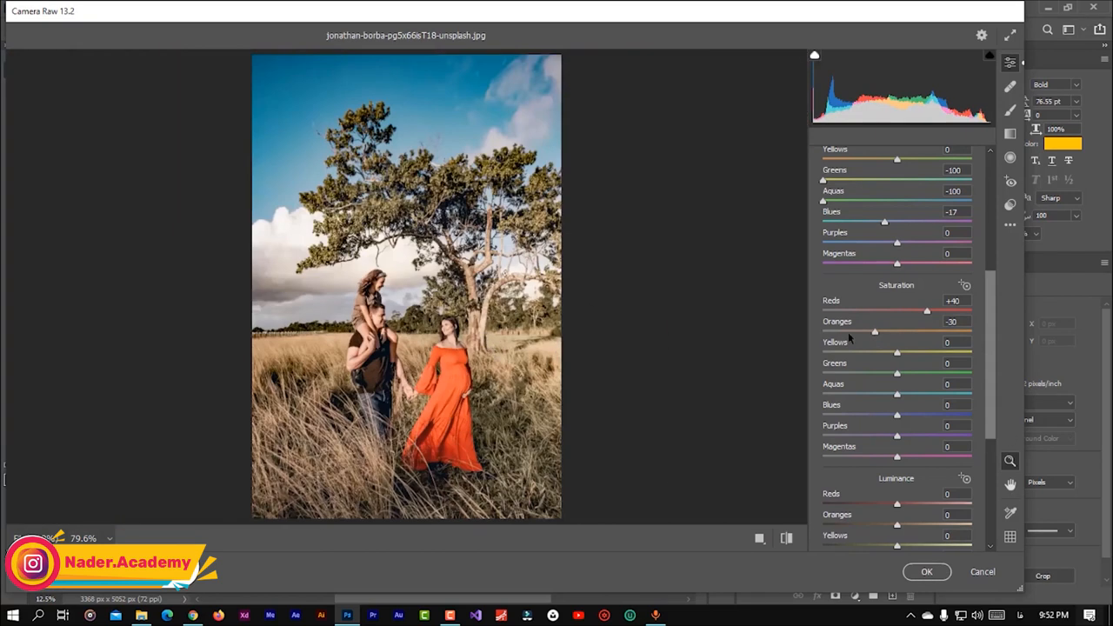
{"action": "left_click_drag", "start_coordinate": [884, 333], "coordinate": [882, 336]}
Step: Set the remaining saturations to Yellows +45, Greens +100, Aquas +10 and Blues +65
{"action": "left_click_drag", "start_coordinate": [898, 358], "coordinate": [928, 354]}
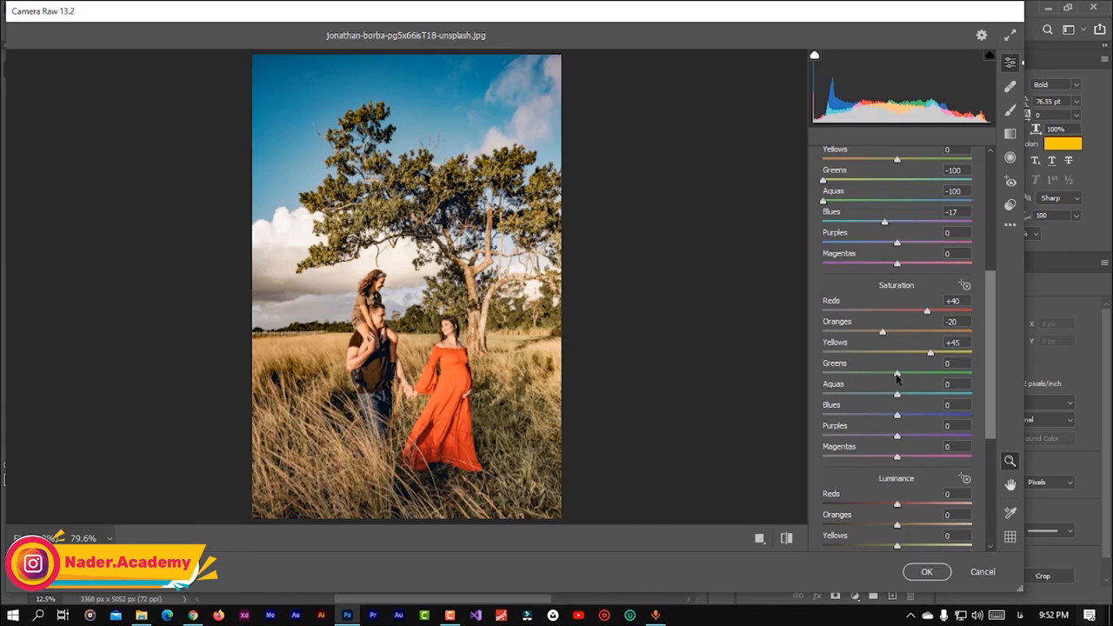
{"action": "left_click_drag", "start_coordinate": [898, 378], "coordinate": [1008, 392]}
{"action": "mouse_move", "coordinate": [898, 397]}
{"action": "left_mouse_down"}
{"action": "mouse_move", "coordinate": [975, 396]}
{"action": "mouse_move", "coordinate": [725, 391]}
{"action": "mouse_move", "coordinate": [1001, 388]}
{"action": "mouse_move", "coordinate": [851, 408]}
{"action": "mouse_move", "coordinate": [917, 414]}
{"action": "mouse_move", "coordinate": [903, 411]}
{"action": "left_mouse_up"}
{"action": "left_click_drag", "start_coordinate": [899, 418], "coordinate": [946, 417]}
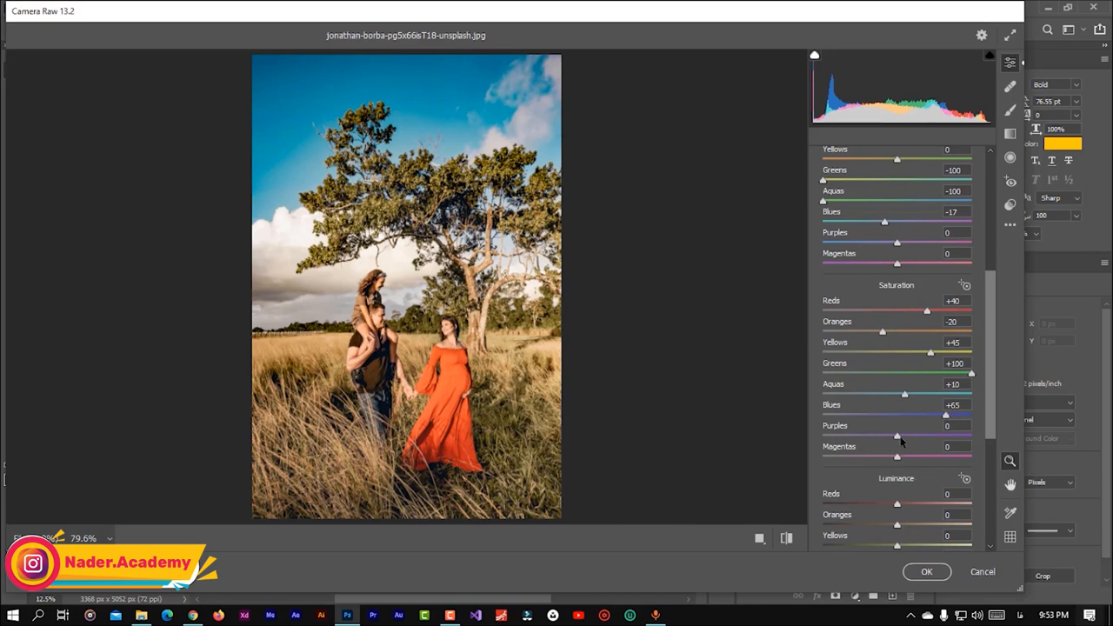
Step: Set the luminance of Reds to -40, Oranges to +10 and Yellows to -20
{"action": "left_click_drag", "start_coordinate": [994, 377], "coordinate": [988, 442]}
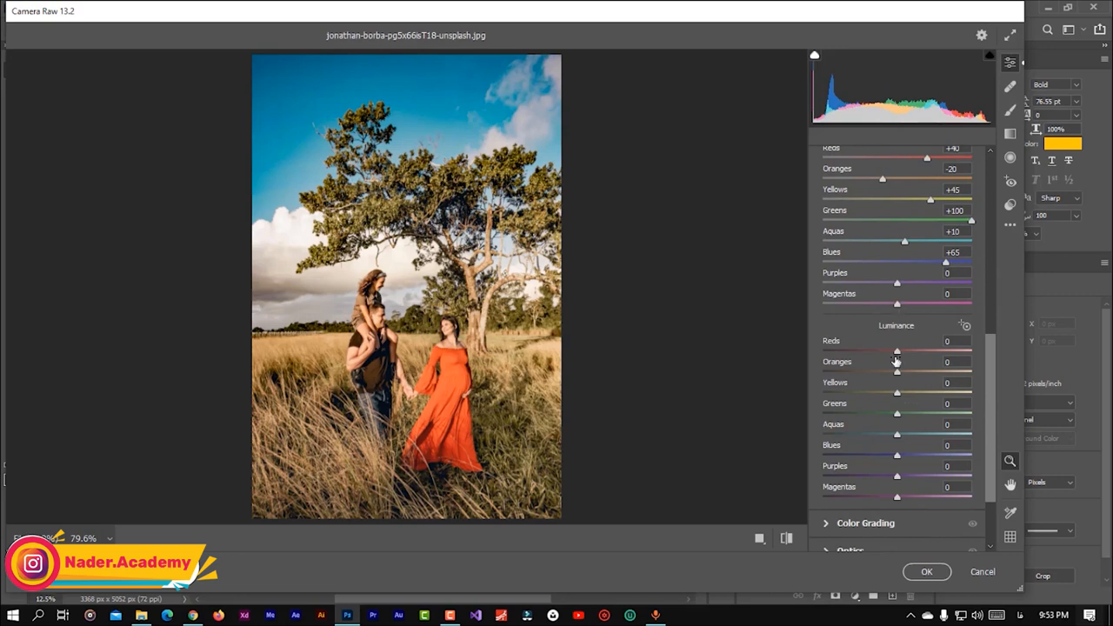
{"action": "left_click_drag", "start_coordinate": [898, 352], "coordinate": [874, 359]}
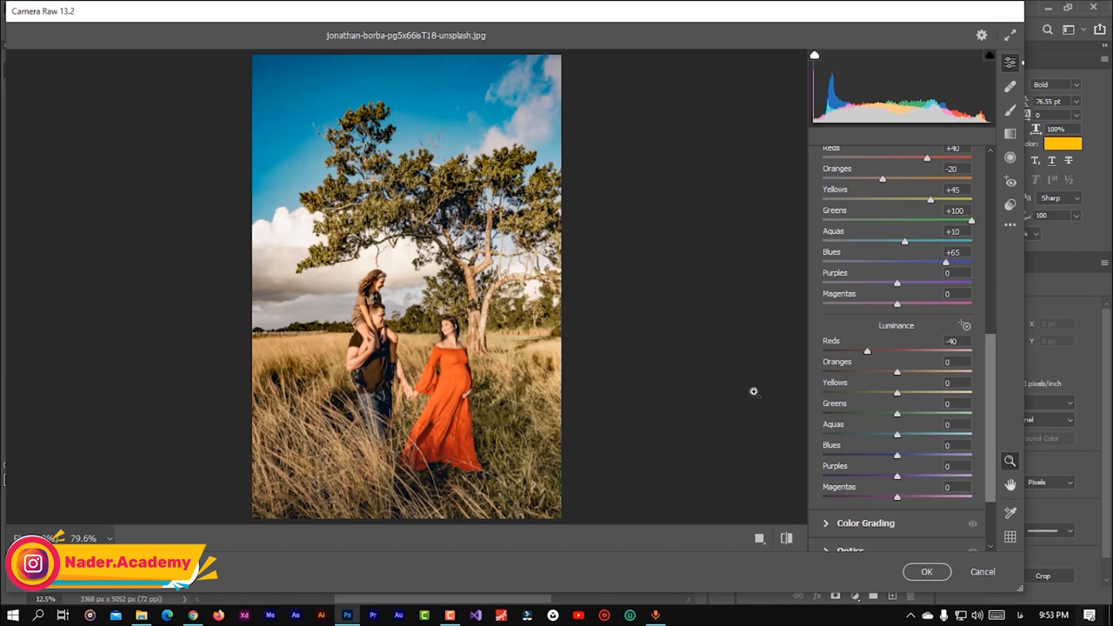
{"action": "mouse_move", "coordinate": [897, 374]}
{"action": "left_mouse_down"}
{"action": "mouse_move", "coordinate": [870, 374]}
{"action": "mouse_move", "coordinate": [922, 376]}
{"action": "mouse_move", "coordinate": [873, 374]}
{"action": "mouse_move", "coordinate": [920, 376]}
{"action": "mouse_move", "coordinate": [906, 374]}
{"action": "left_mouse_up"}
{"action": "mouse_move", "coordinate": [901, 398]}
{"action": "left_mouse_down"}
{"action": "mouse_move", "coordinate": [931, 396]}
{"action": "mouse_move", "coordinate": [884, 401]}
{"action": "left_mouse_up"}
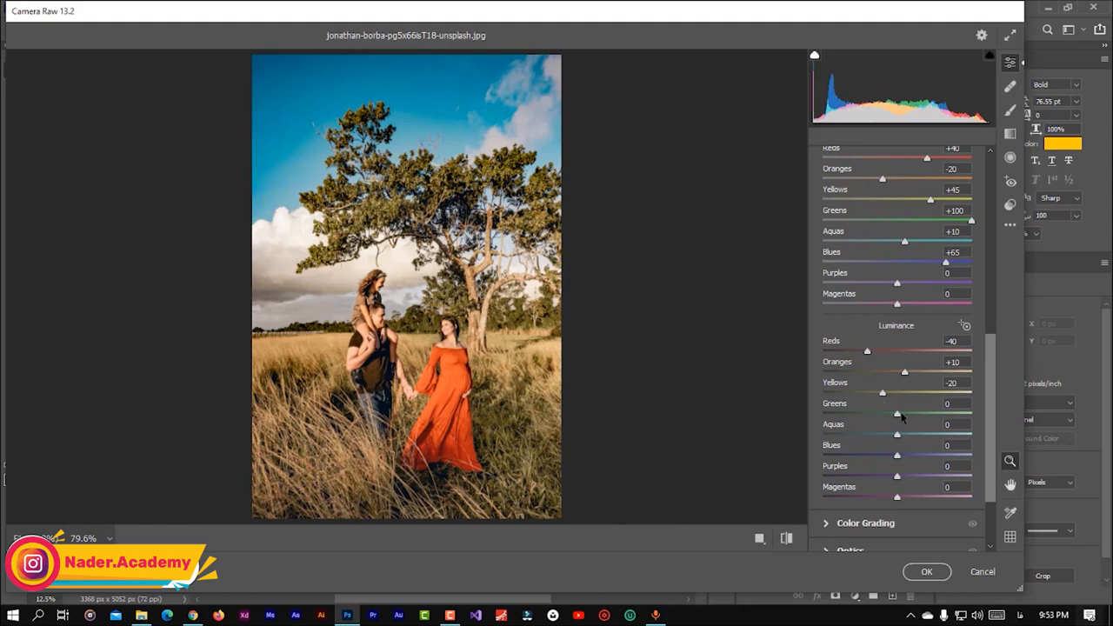
Step: Set the Greens luminance to +100, compare Aquas at +100 and leave it at -100, and adjust the Blues luminance
{"action": "left_click_drag", "start_coordinate": [899, 419], "coordinate": [1103, 417]}
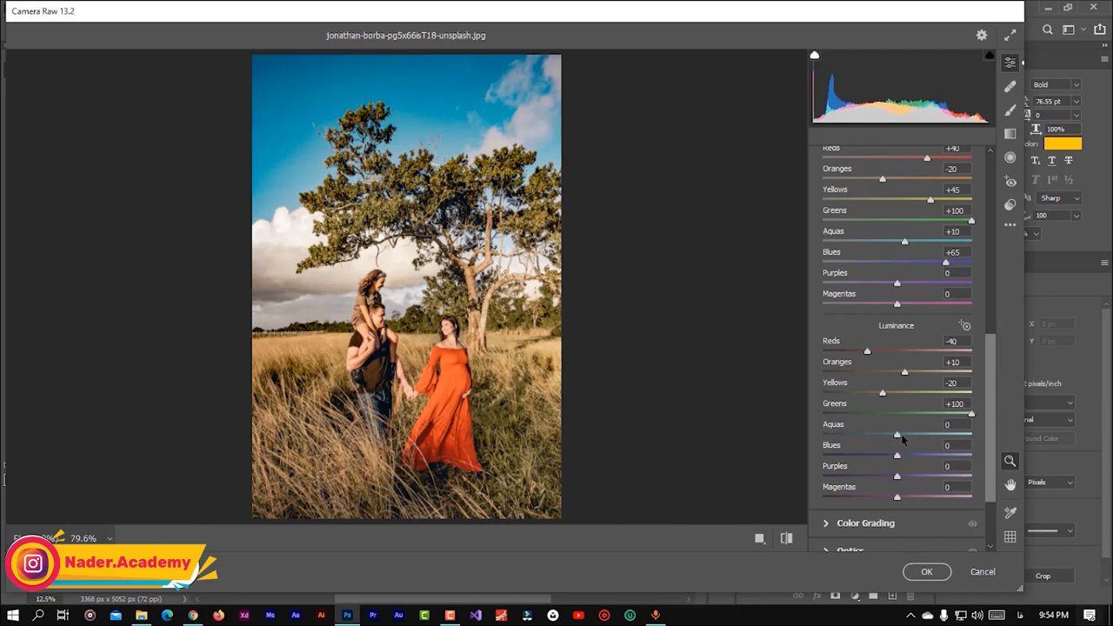
{"action": "left_click_drag", "start_coordinate": [899, 438], "coordinate": [514, 449]}
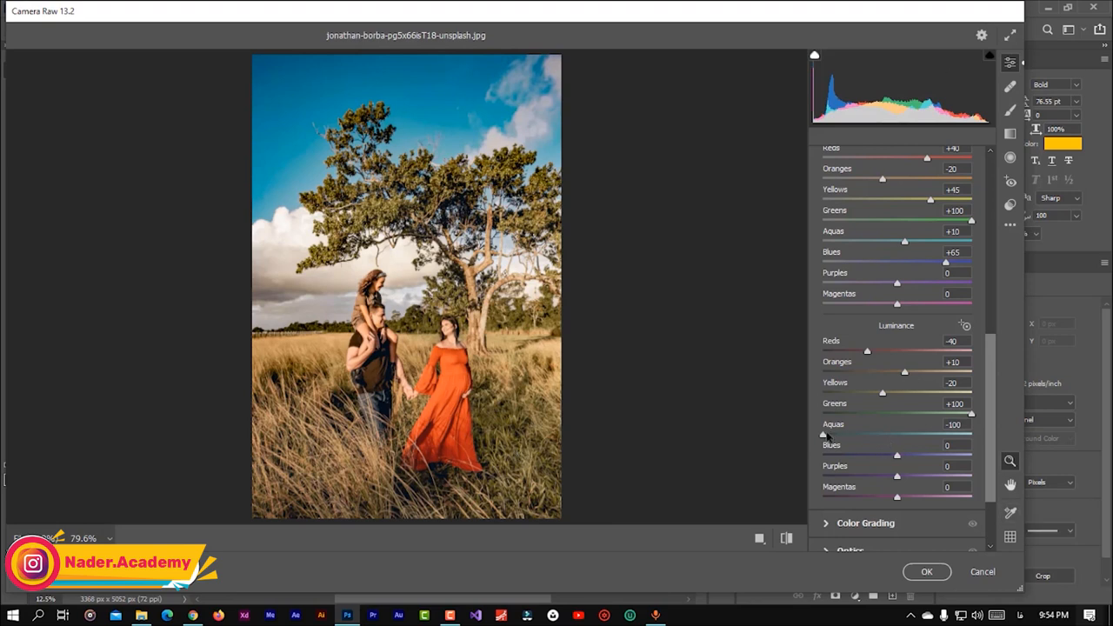
{"action": "left_click_drag", "start_coordinate": [824, 436], "coordinate": [1110, 445]}
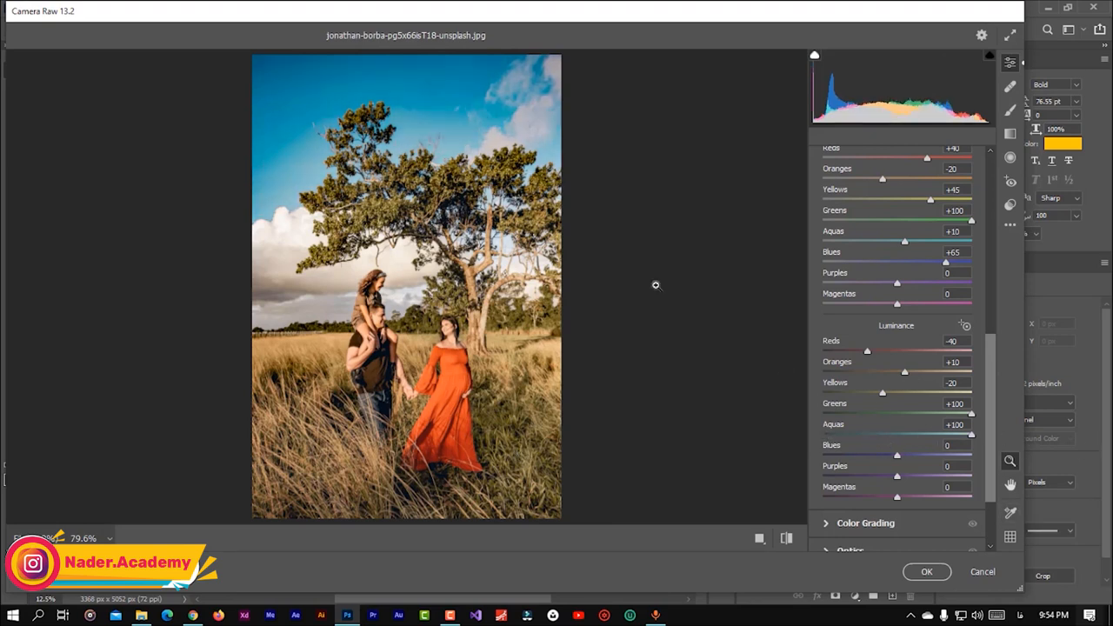
{"action": "left_click_drag", "start_coordinate": [973, 438], "coordinate": [373, 155]}
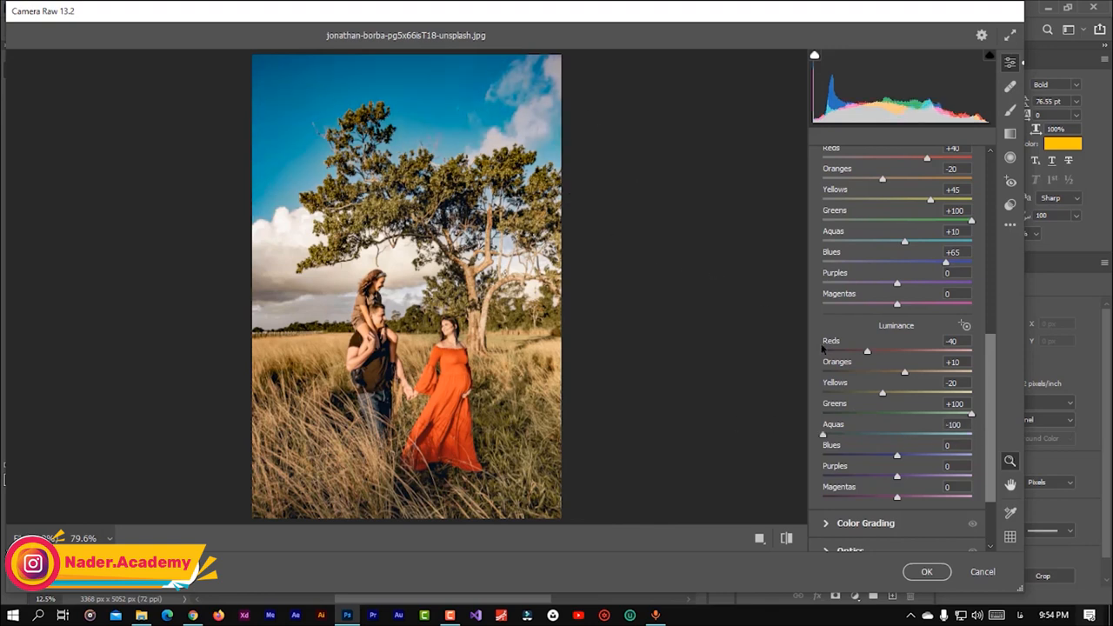
{"action": "mouse_move", "coordinate": [897, 455]}
{"action": "left_mouse_down"}
{"action": "mouse_move", "coordinate": [934, 456]}
{"action": "mouse_move", "coordinate": [857, 455]}
{"action": "mouse_move", "coordinate": [939, 457]}
{"action": "mouse_move", "coordinate": [910, 461]}
{"action": "left_mouse_up"}
Step: Check the Color Mixer's Adjust options, keep HSL, and view the Saturation and Luminance sliders separately
{"action": "left_click_drag", "start_coordinate": [992, 400], "coordinate": [1000, 281]}
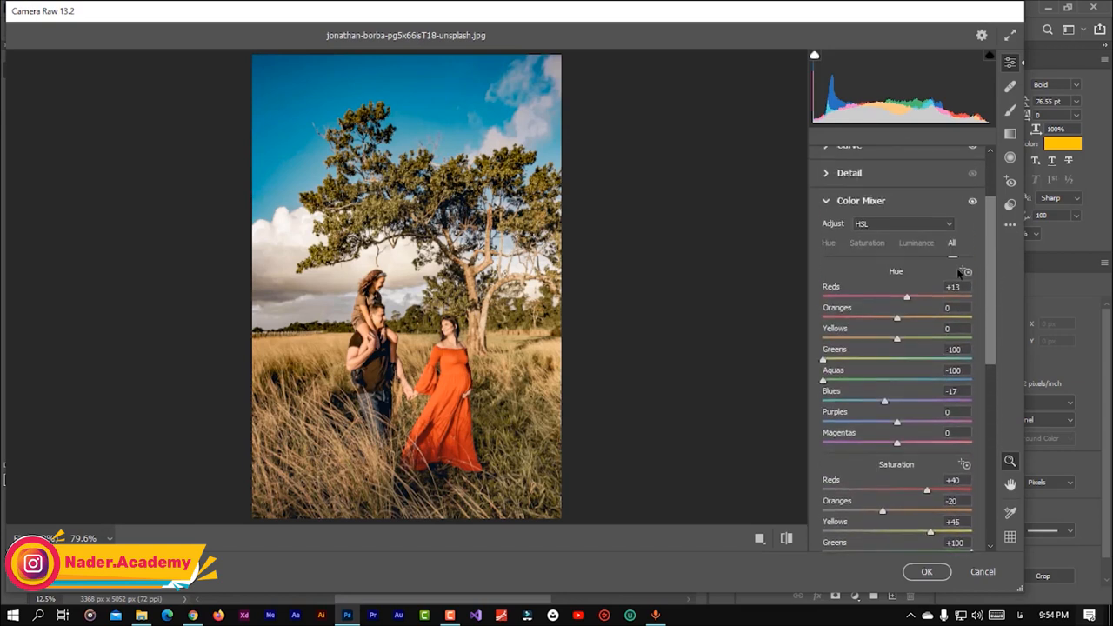
{"action": "left_click", "coordinate": [899, 224]}
{"action": "left_click", "coordinate": [906, 231]}
{"action": "left_click", "coordinate": [917, 244]}
{"action": "left_click", "coordinate": [881, 246]}
{"action": "left_click", "coordinate": [903, 246]}
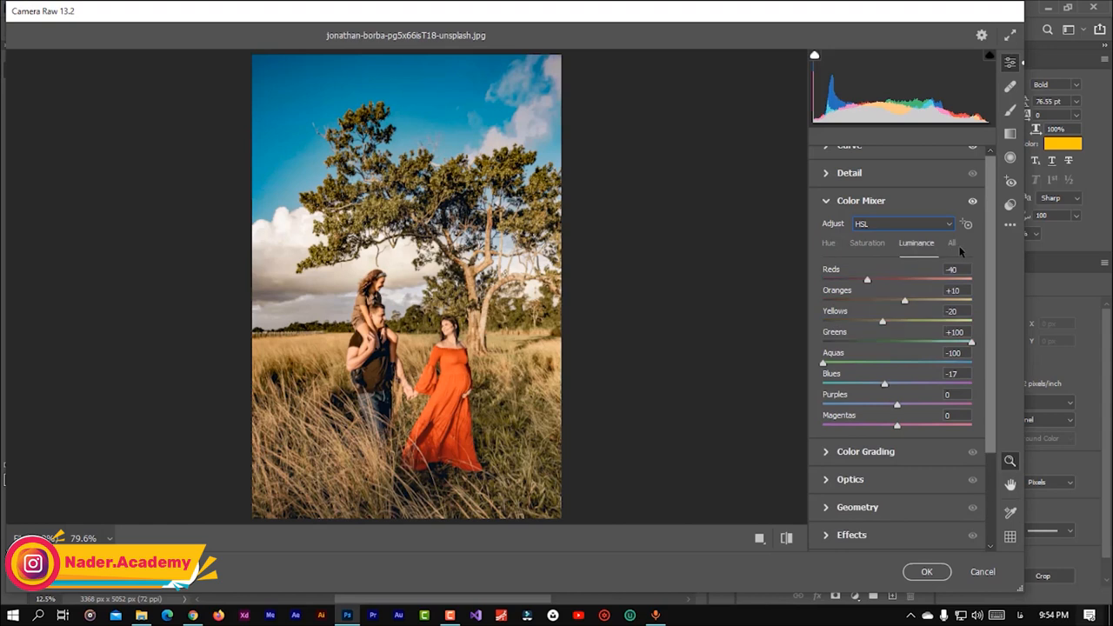
Step: View all the Color Mixer's Hue, Saturation and Luminance sliders together, and collapse the section
{"action": "left_click", "coordinate": [951, 244]}
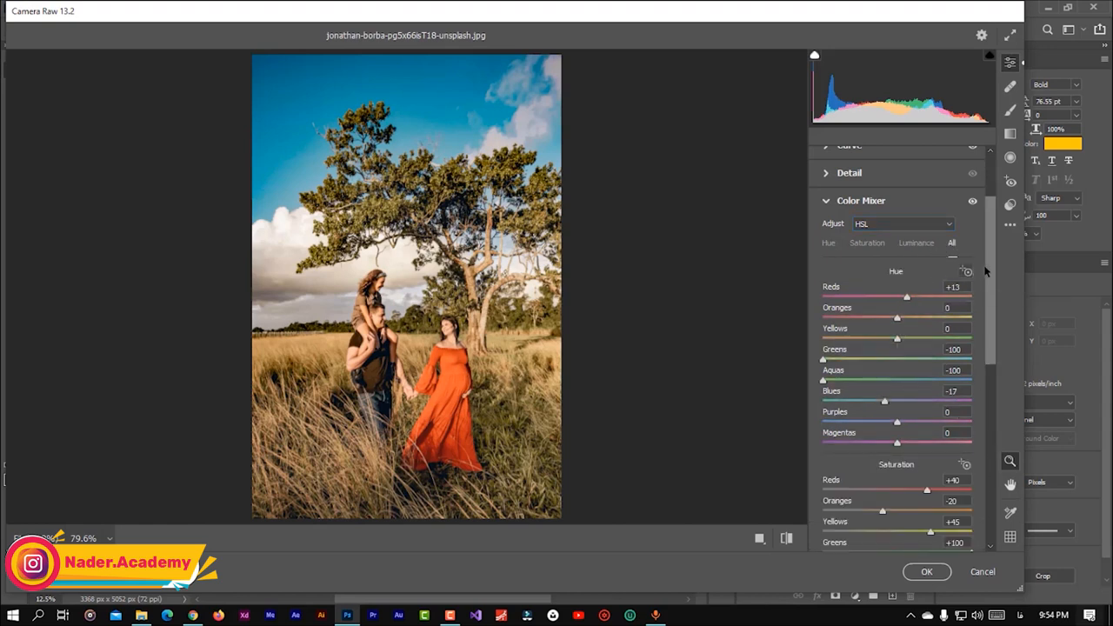
{"action": "left_click_drag", "start_coordinate": [990, 274], "coordinate": [992, 343]}
{"action": "scroll", "coordinate": [974, 270], "scroll_direction": "up", "scroll_amount": 5}
{"action": "scroll", "coordinate": [963, 215], "scroll_direction": "down", "scroll_amount": 1}
{"action": "scroll", "coordinate": [965, 249], "scroll_direction": "down", "scroll_amount": 1}
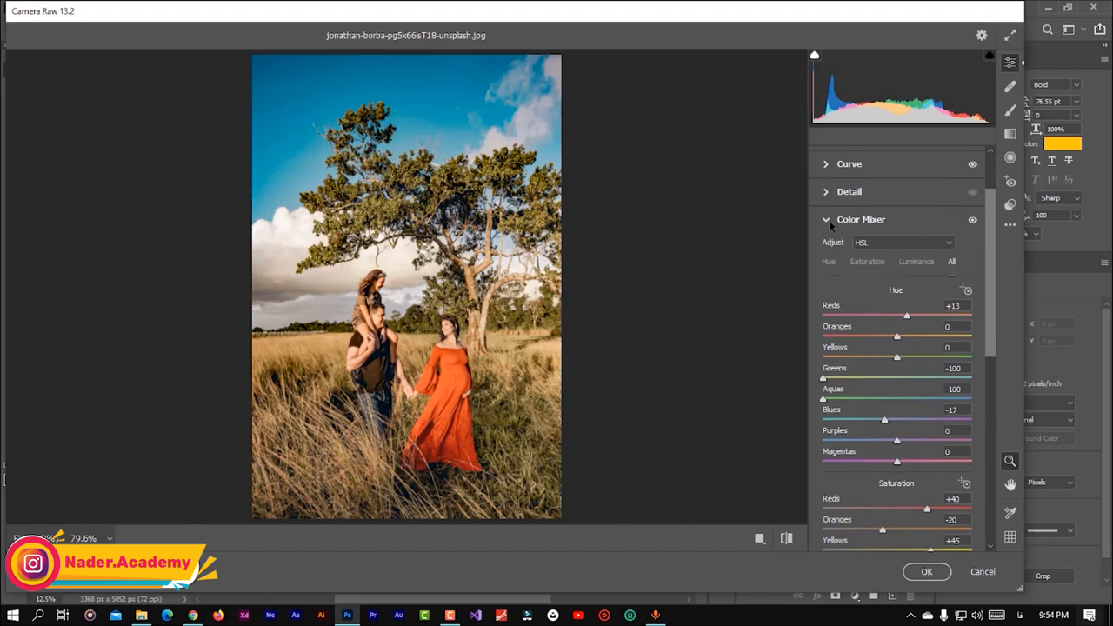
{"action": "left_click", "coordinate": [830, 222]}
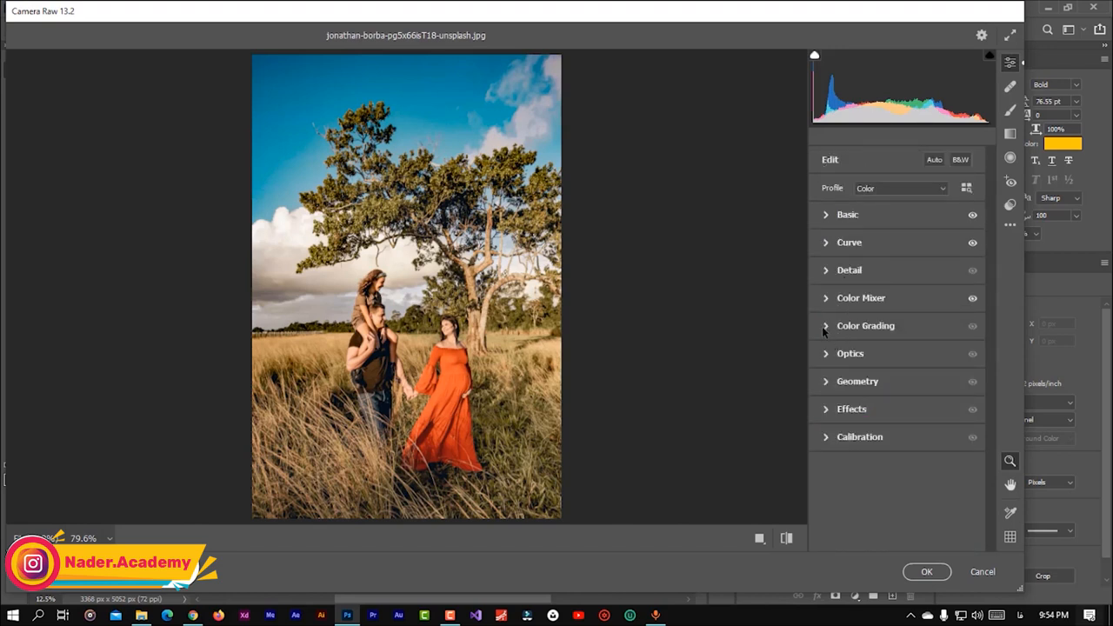
Step: In Color Grading, set the Midtones luminance to -20, slightly darken the Shadows, and set the Highlights luminance to 31
{"action": "left_click", "coordinate": [822, 326]}
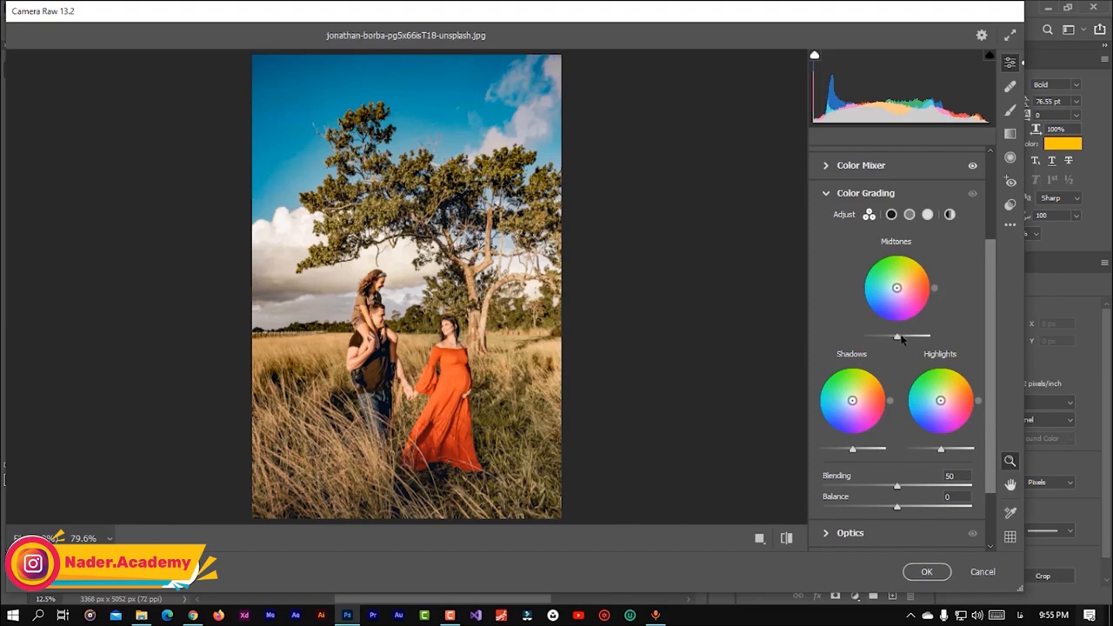
{"action": "mouse_move", "coordinate": [896, 337]}
{"action": "left_mouse_down"}
{"action": "mouse_move", "coordinate": [908, 338]}
{"action": "mouse_move", "coordinate": [874, 337]}
{"action": "mouse_move", "coordinate": [933, 341]}
{"action": "mouse_move", "coordinate": [870, 344]}
{"action": "mouse_move", "coordinate": [891, 346]}
{"action": "left_mouse_up"}
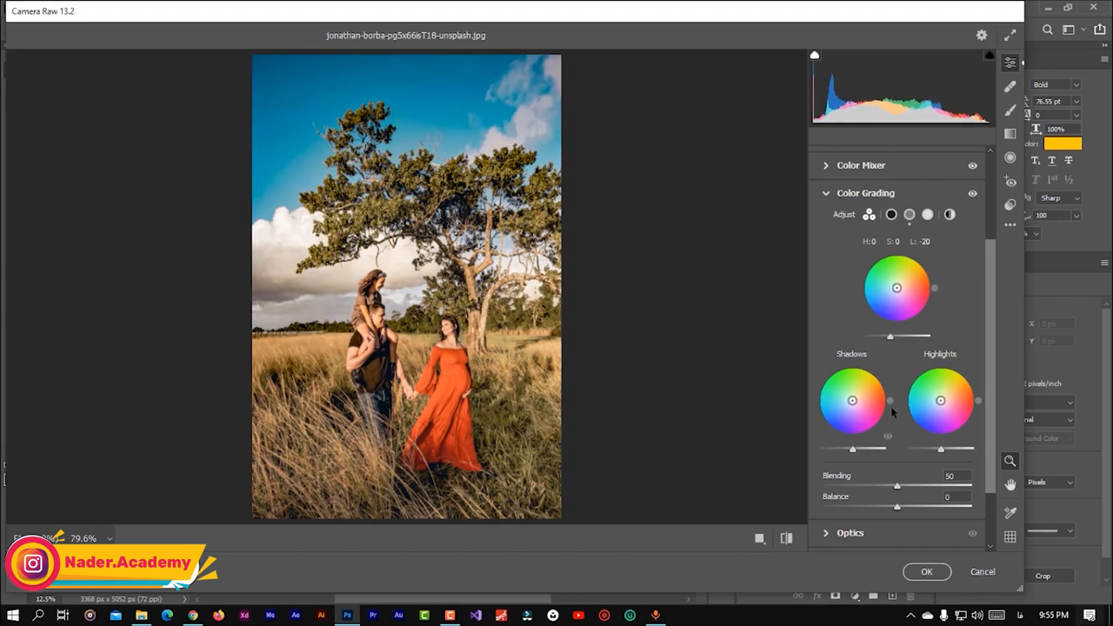
{"action": "mouse_move", "coordinate": [853, 451]}
{"action": "left_mouse_down"}
{"action": "mouse_move", "coordinate": [872, 450]}
{"action": "mouse_move", "coordinate": [826, 452]}
{"action": "mouse_move", "coordinate": [869, 452]}
{"action": "mouse_move", "coordinate": [844, 456]}
{"action": "left_mouse_up"}
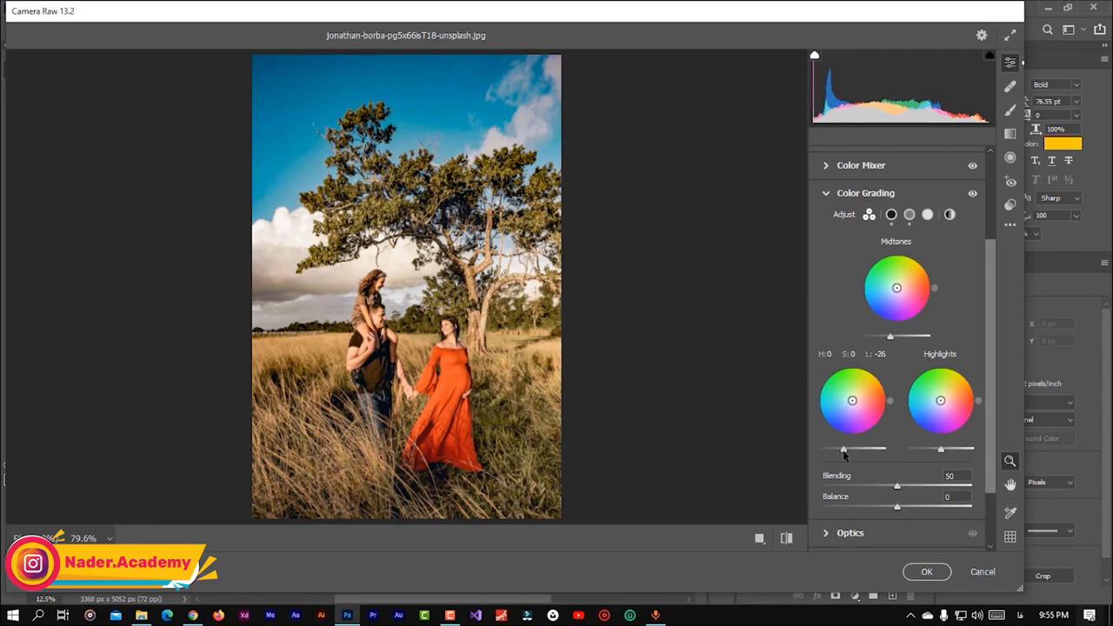
{"action": "left_click_drag", "start_coordinate": [845, 455], "coordinate": [847, 455]}
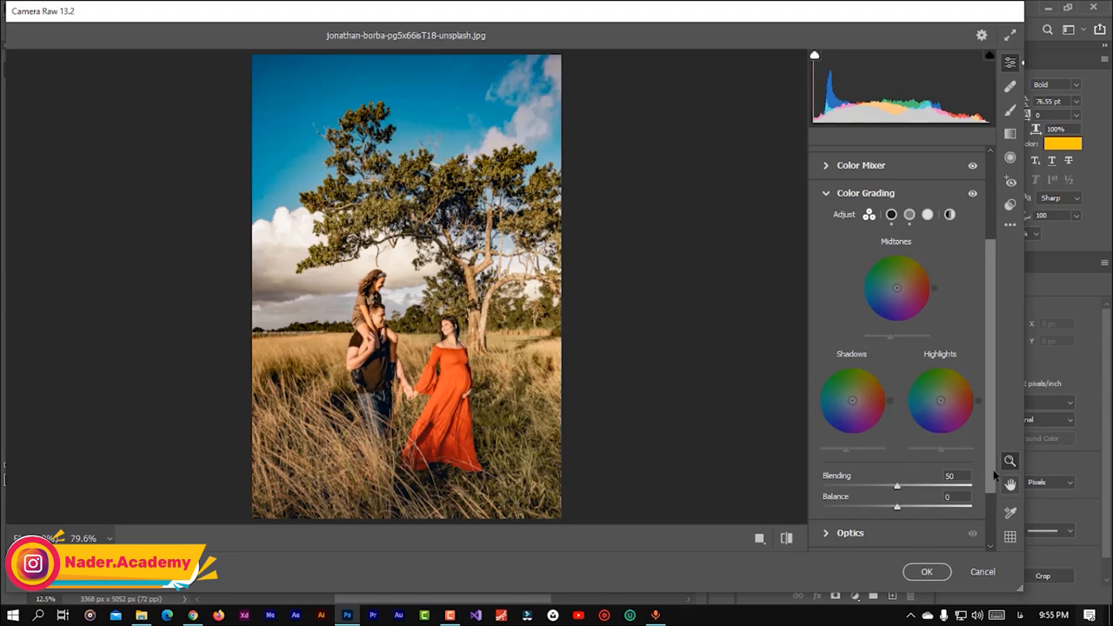
{"action": "mouse_move", "coordinate": [955, 453]}
{"action": "left_mouse_down"}
{"action": "mouse_move", "coordinate": [975, 445]}
{"action": "mouse_move", "coordinate": [909, 454]}
{"action": "mouse_move", "coordinate": [970, 450]}
{"action": "mouse_move", "coordinate": [952, 454]}
{"action": "left_mouse_up"}
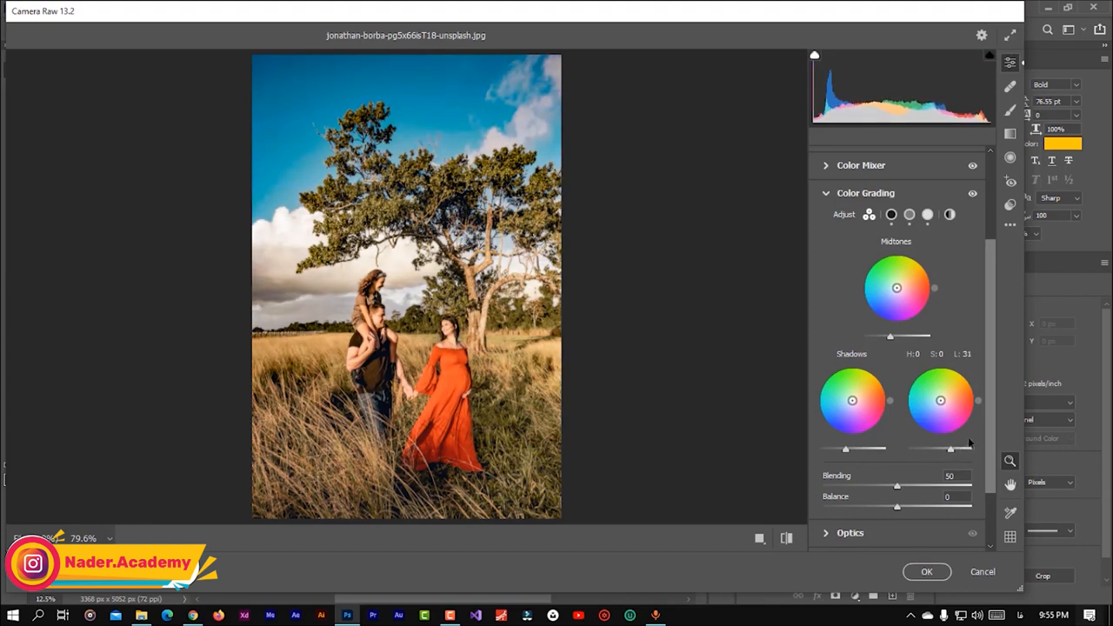
Step: Compare Color Grading Blending at 82, 0 and 100, and restore it to 50
{"action": "left_click_drag", "start_coordinate": [988, 396], "coordinate": [994, 427]}
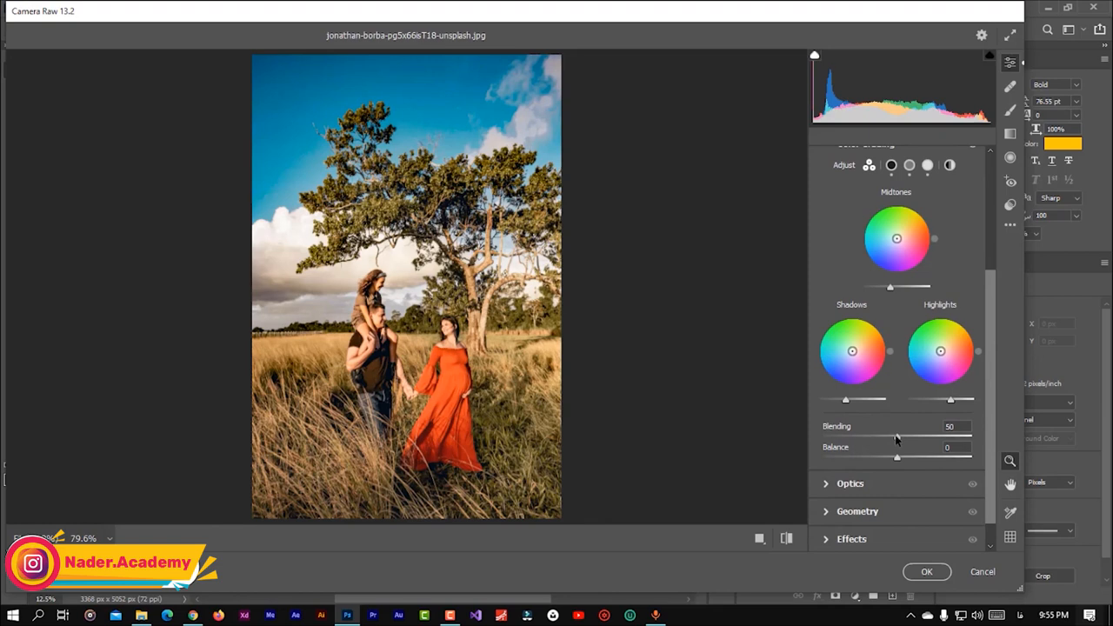
{"action": "left_click_drag", "start_coordinate": [898, 439], "coordinate": [946, 448]}
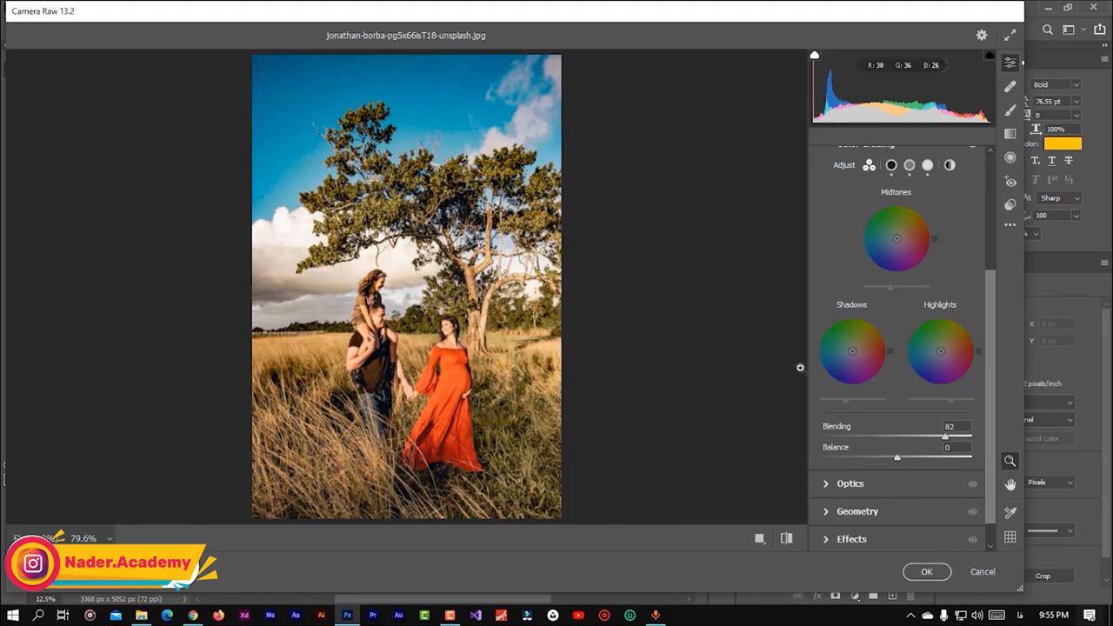
{"action": "left_click_drag", "start_coordinate": [947, 441], "coordinate": [675, 436]}
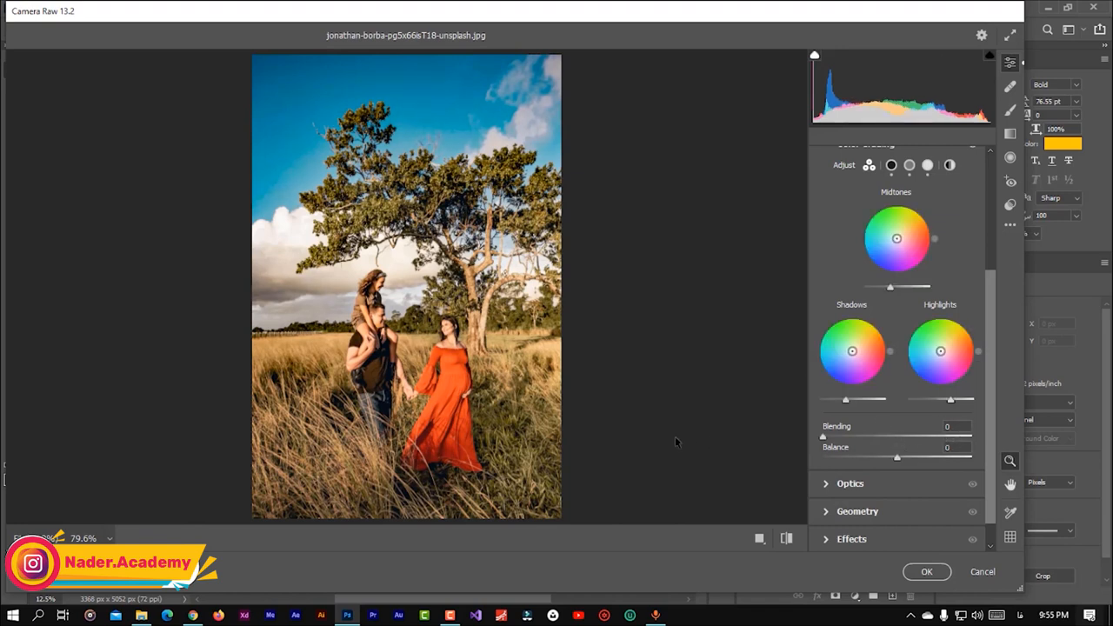
{"action": "left_click_drag", "start_coordinate": [824, 436], "coordinate": [972, 436]}
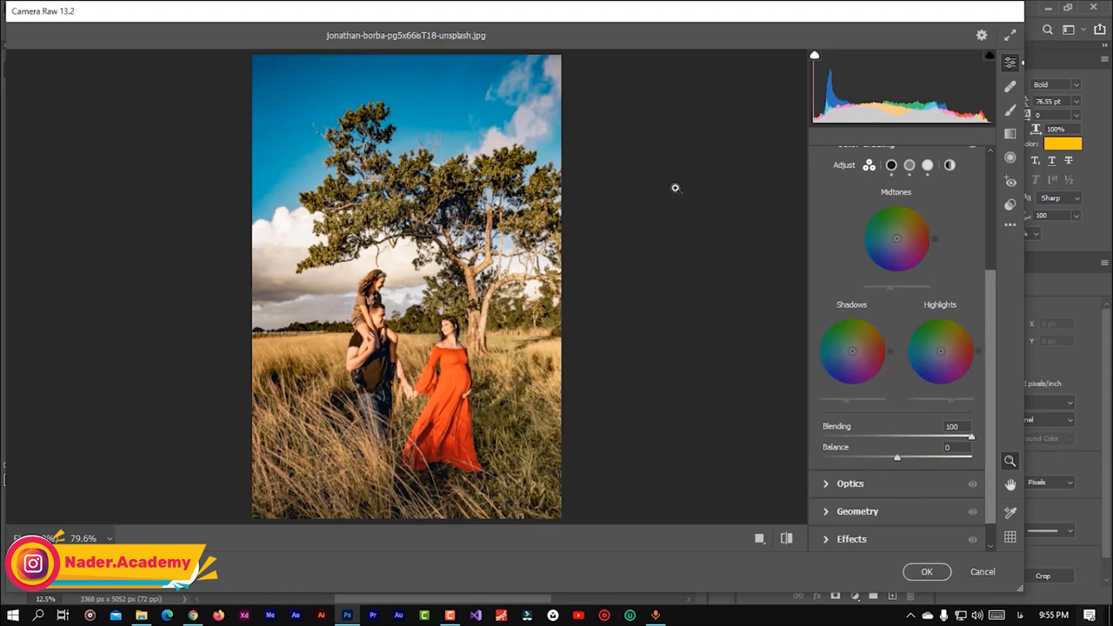
{"action": "left_click_drag", "start_coordinate": [972, 437], "coordinate": [900, 442]}
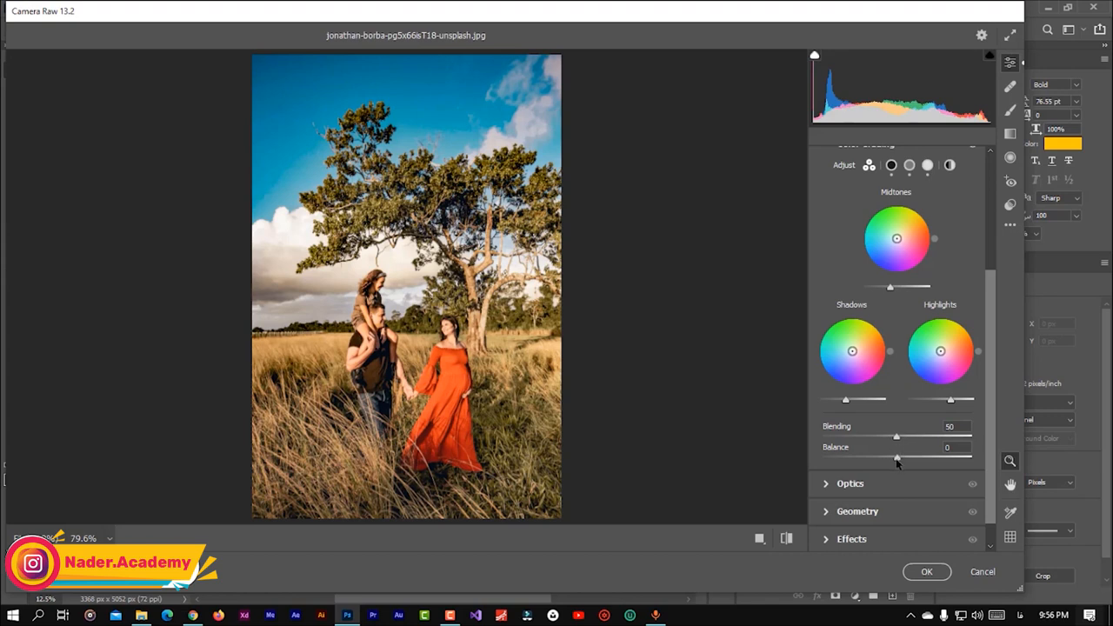
Step: Try a Color Grading Balance of -56, return it to 0, and collapse the section
{"action": "left_click_drag", "start_coordinate": [898, 458], "coordinate": [856, 459]}
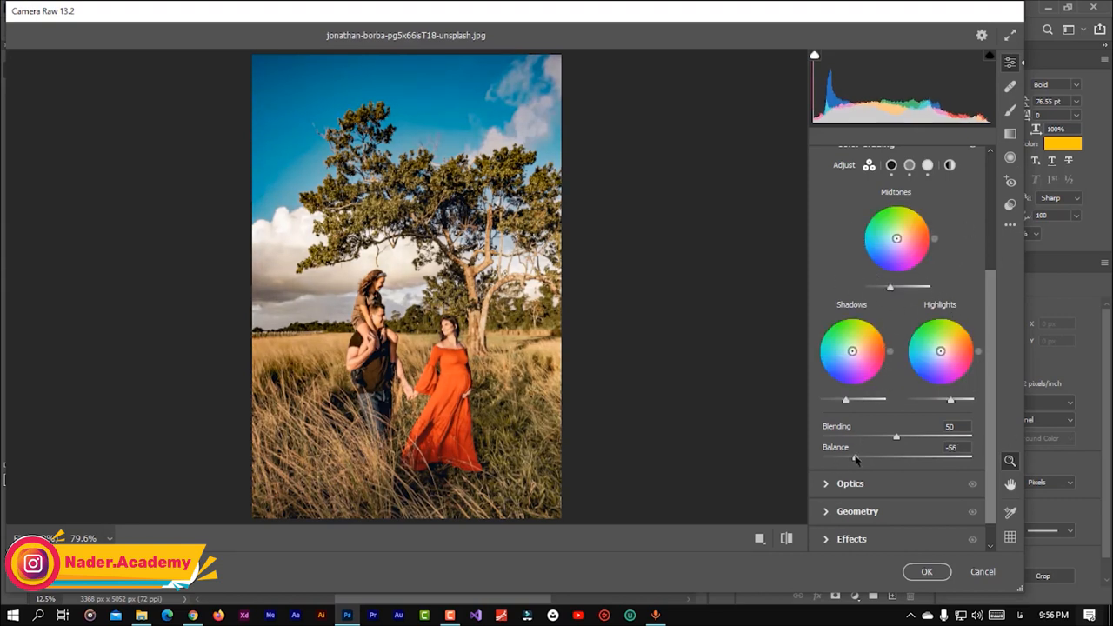
{"action": "left_click_drag", "start_coordinate": [860, 459], "coordinate": [898, 461]}
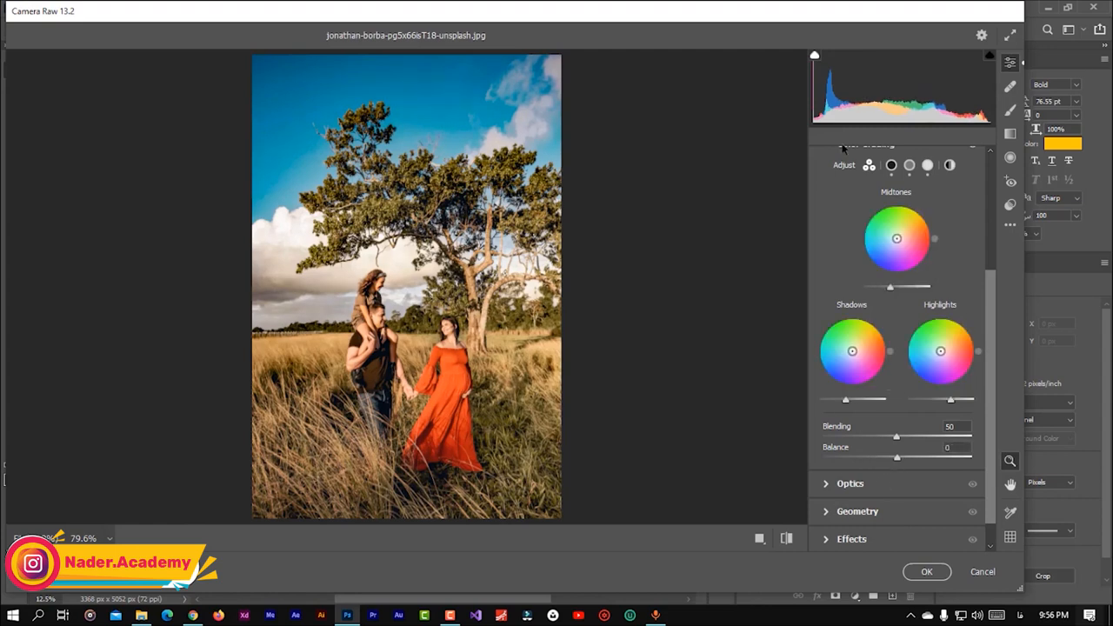
{"action": "scroll", "coordinate": [989, 281], "scroll_direction": "up", "scroll_amount": 2}
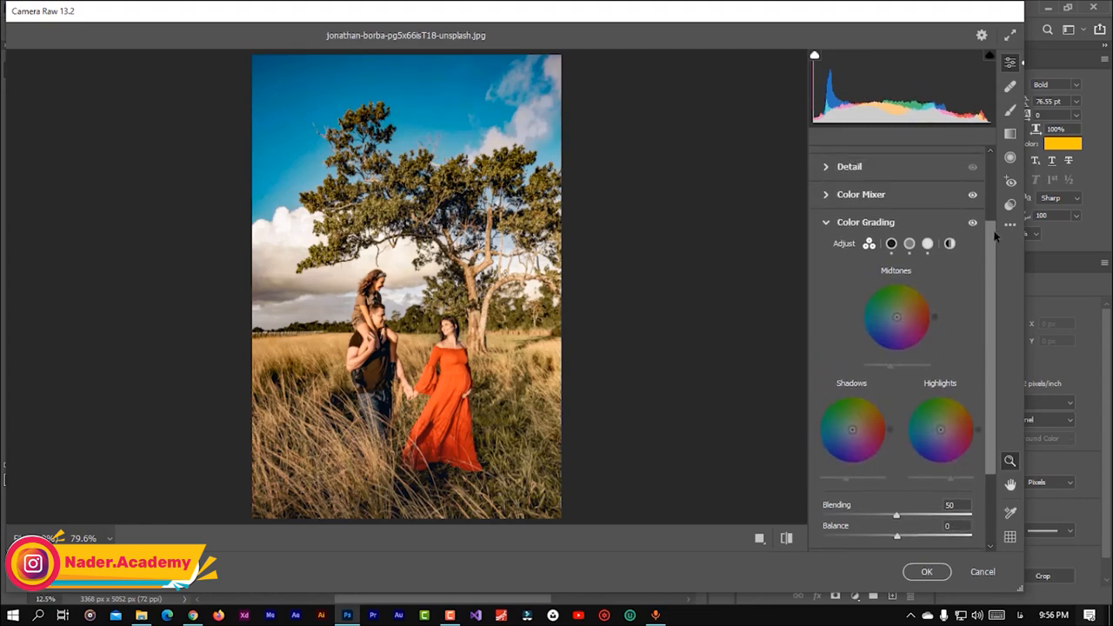
{"action": "left_click", "coordinate": [824, 226]}
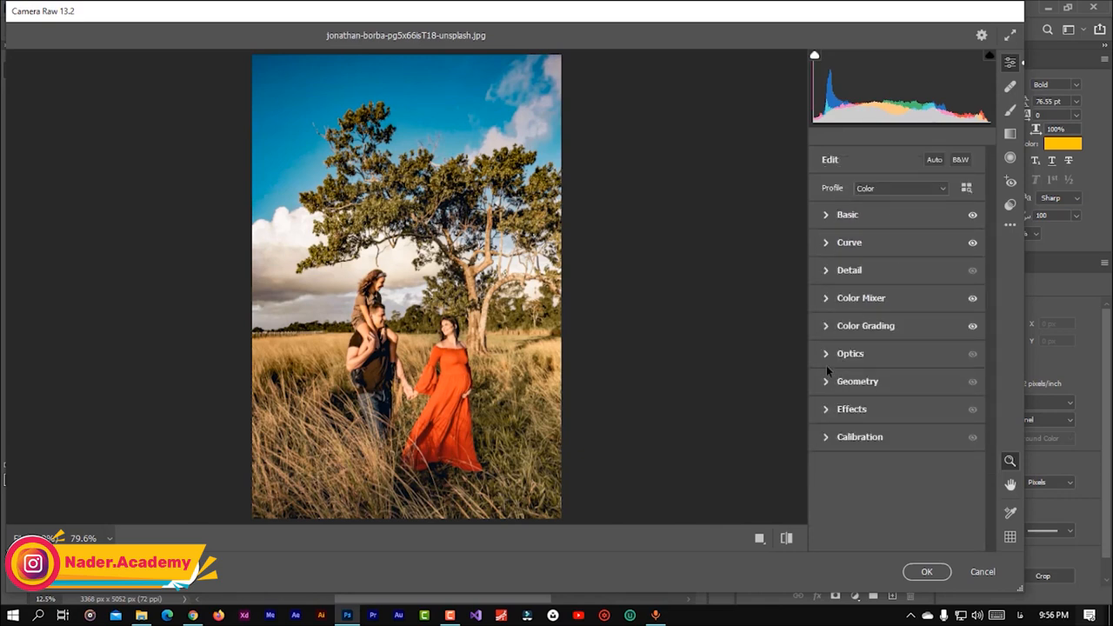
Step: Try the Optics Distortion at +86 and -64, and reset it to 0
{"action": "left_click", "coordinate": [826, 356]}
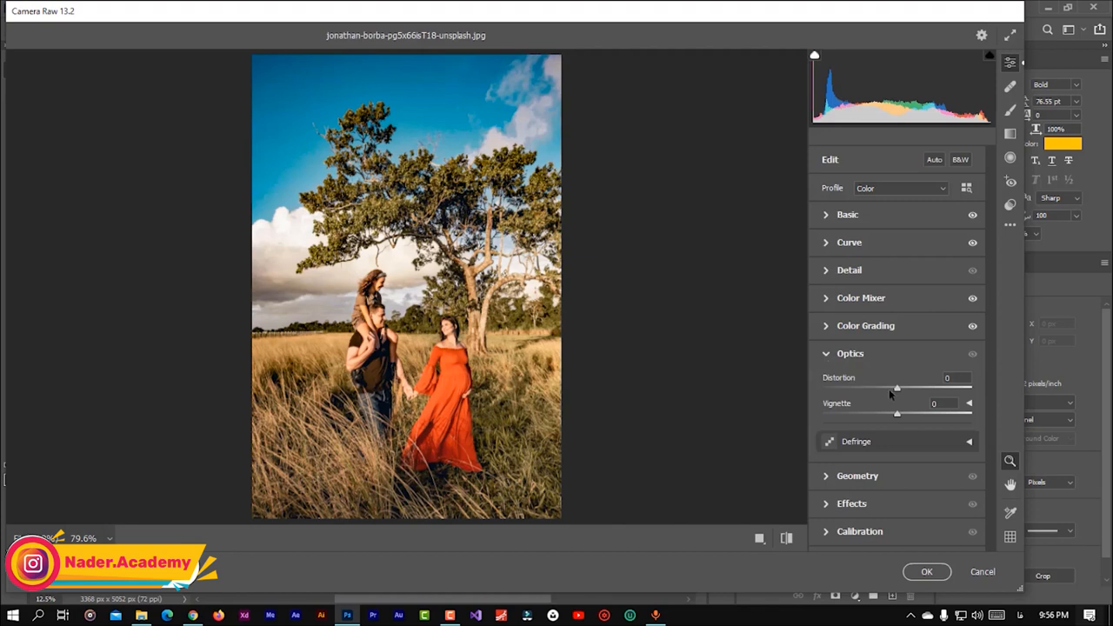
{"action": "left_click_drag", "start_coordinate": [897, 392], "coordinate": [962, 398]}
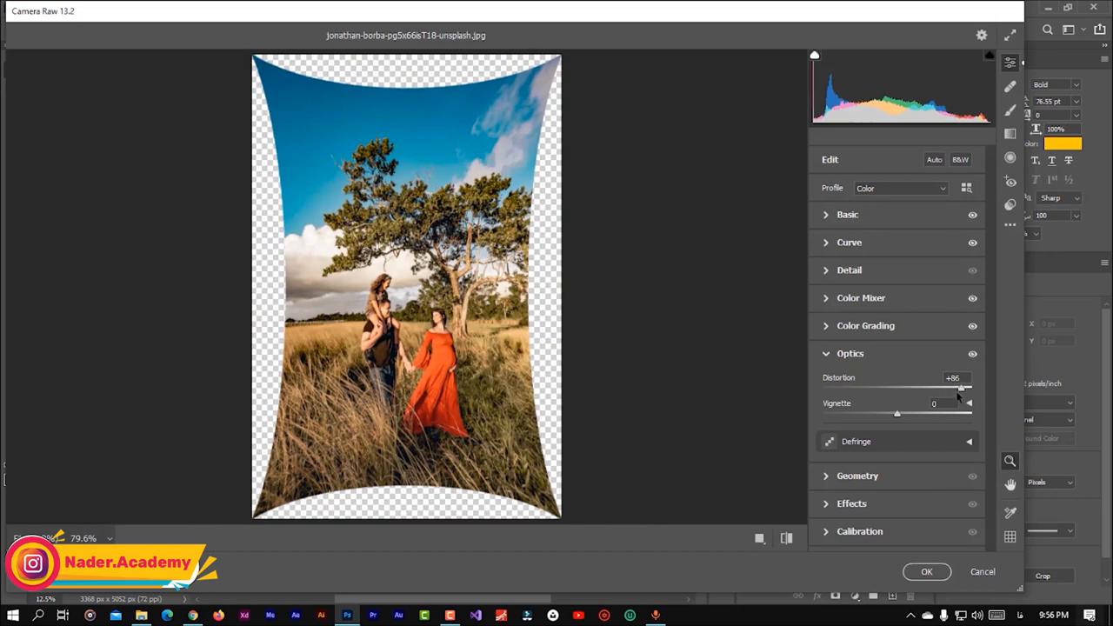
{"action": "left_click_drag", "start_coordinate": [948, 393], "coordinate": [849, 391]}
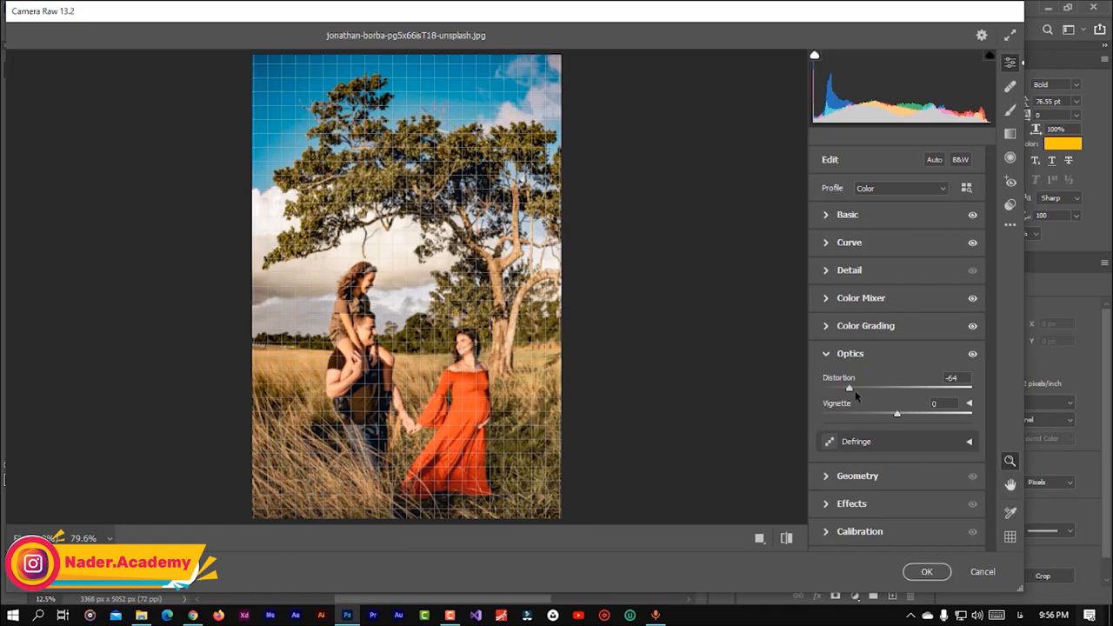
{"action": "left_click", "coordinate": [953, 377]}
{"action": "type", "text": "0"}
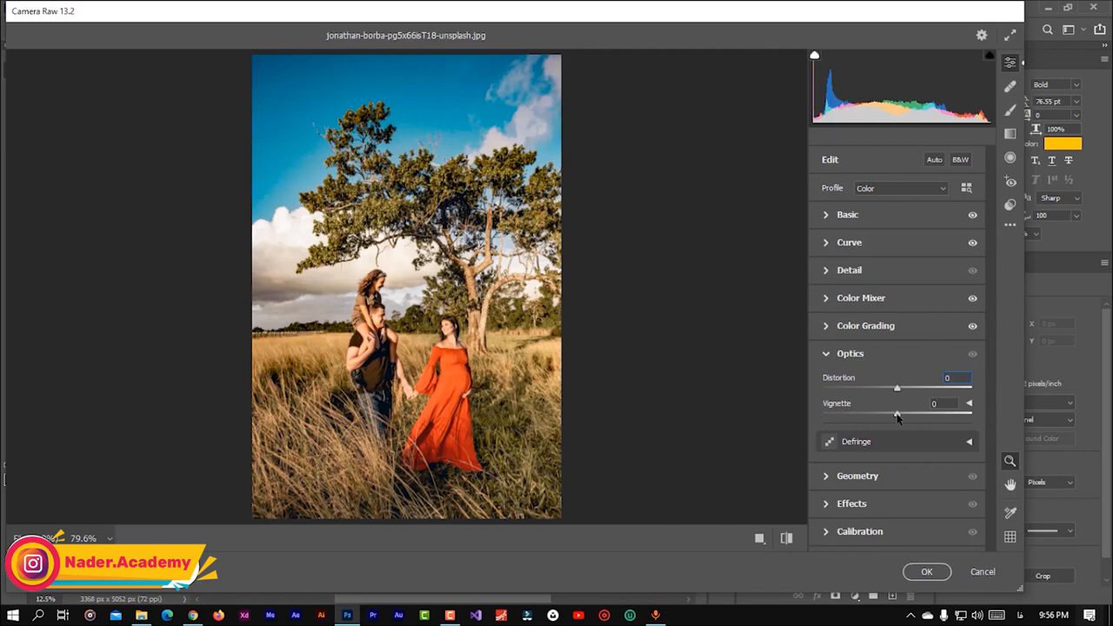
Step: Compare the Optics Vignette at -100 and +100, and set it to +41 with a Midpoint of 100
{"action": "left_click_drag", "start_coordinate": [899, 418], "coordinate": [817, 417]}
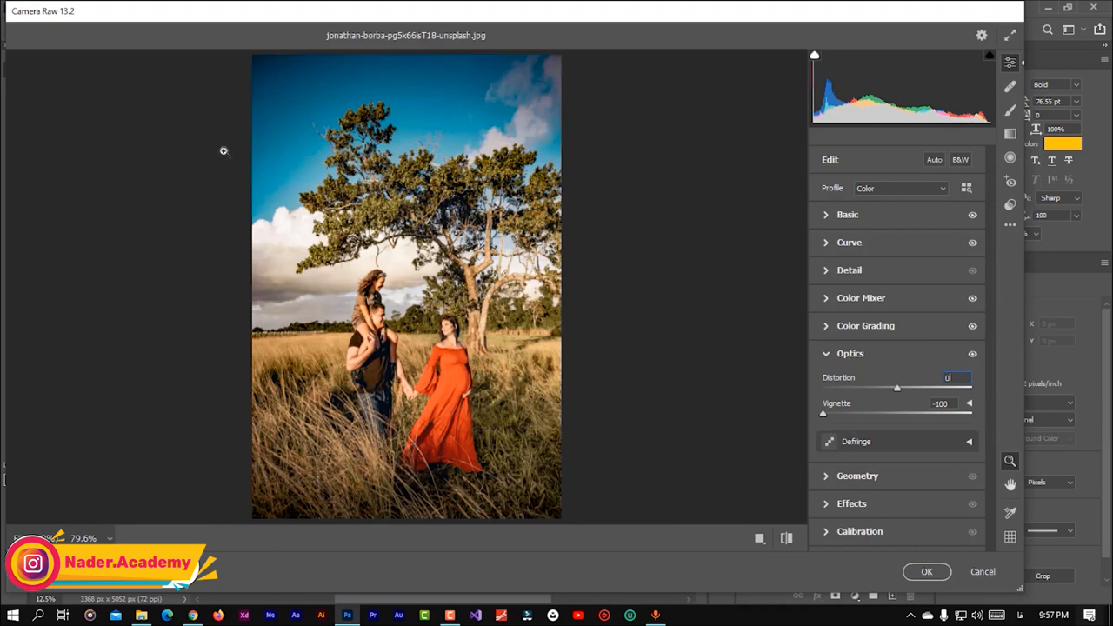
{"action": "left_click_drag", "start_coordinate": [823, 414], "coordinate": [972, 415]}
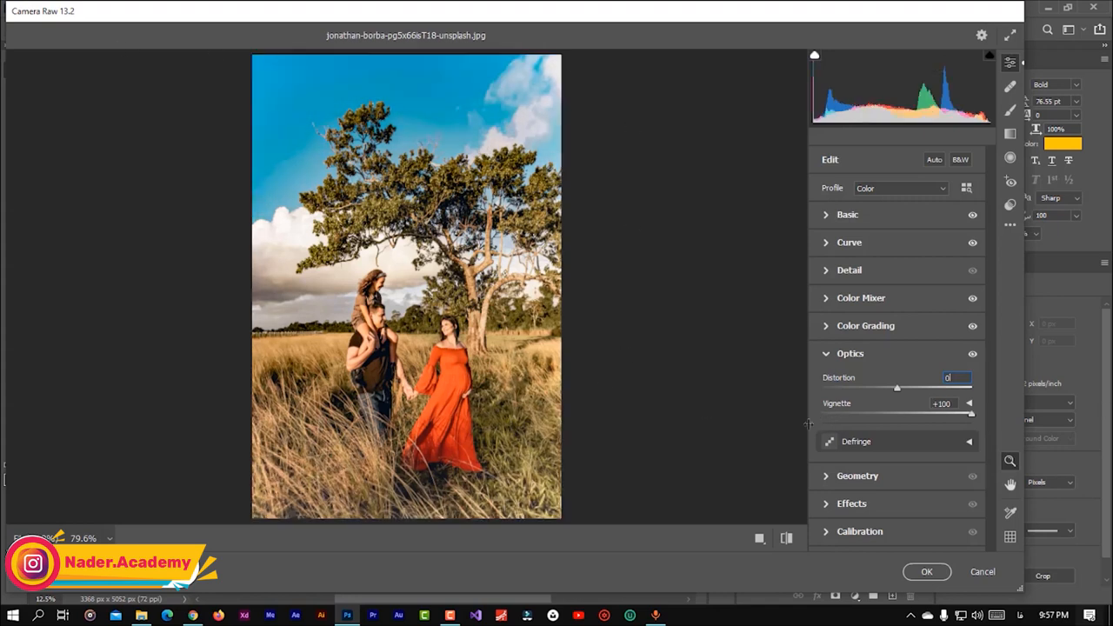
{"action": "left_click_drag", "start_coordinate": [934, 415], "coordinate": [929, 419]}
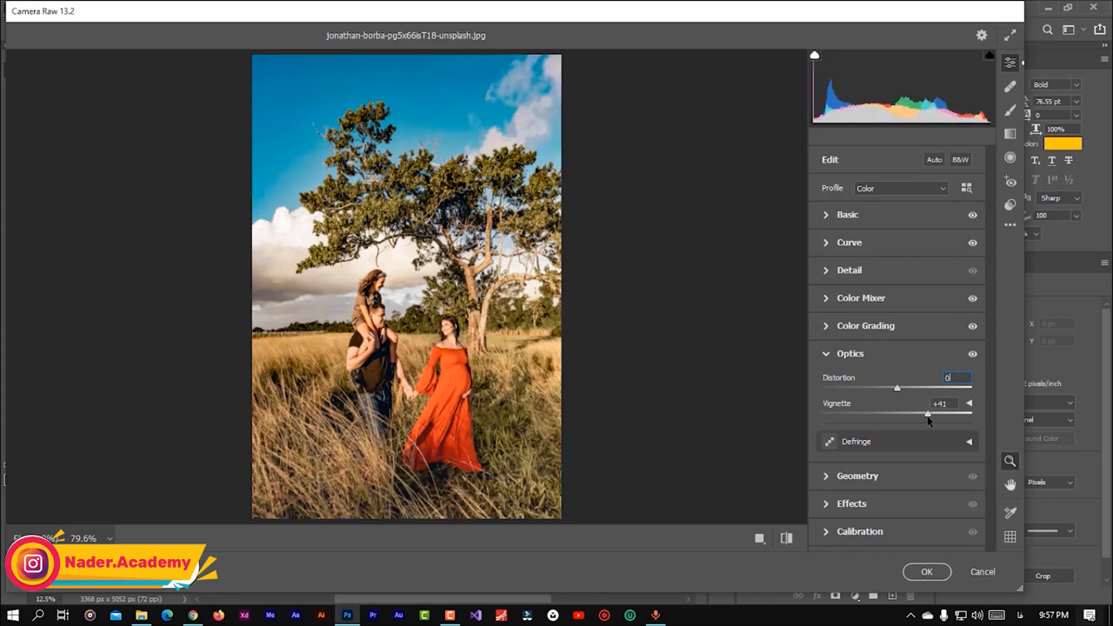
{"action": "left_click", "coordinate": [969, 404]}
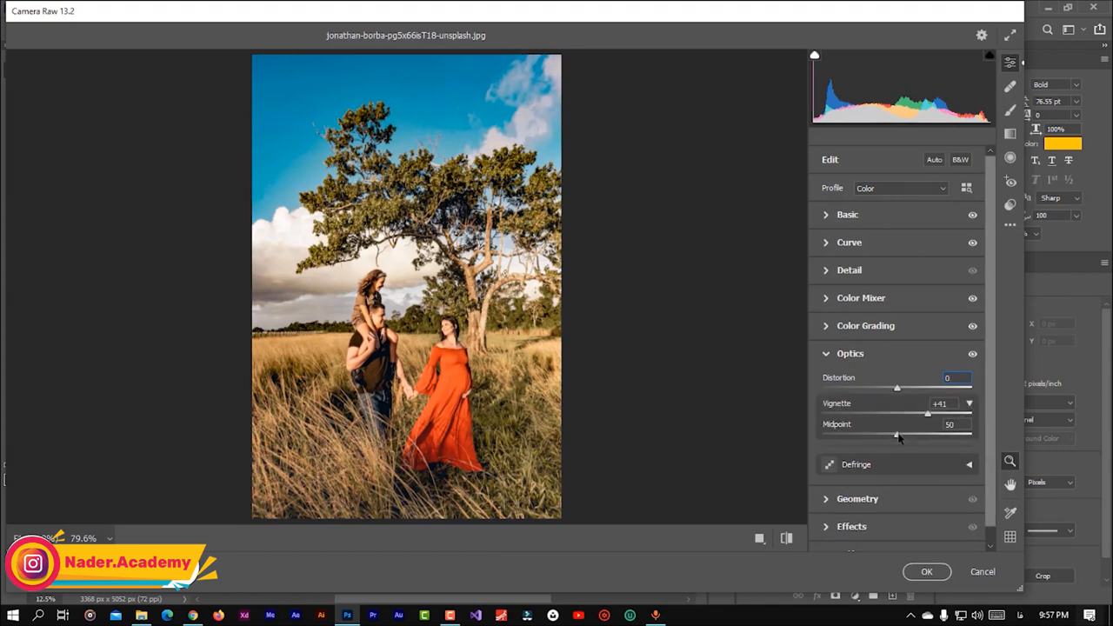
{"action": "left_click_drag", "start_coordinate": [899, 438], "coordinate": [983, 441]}
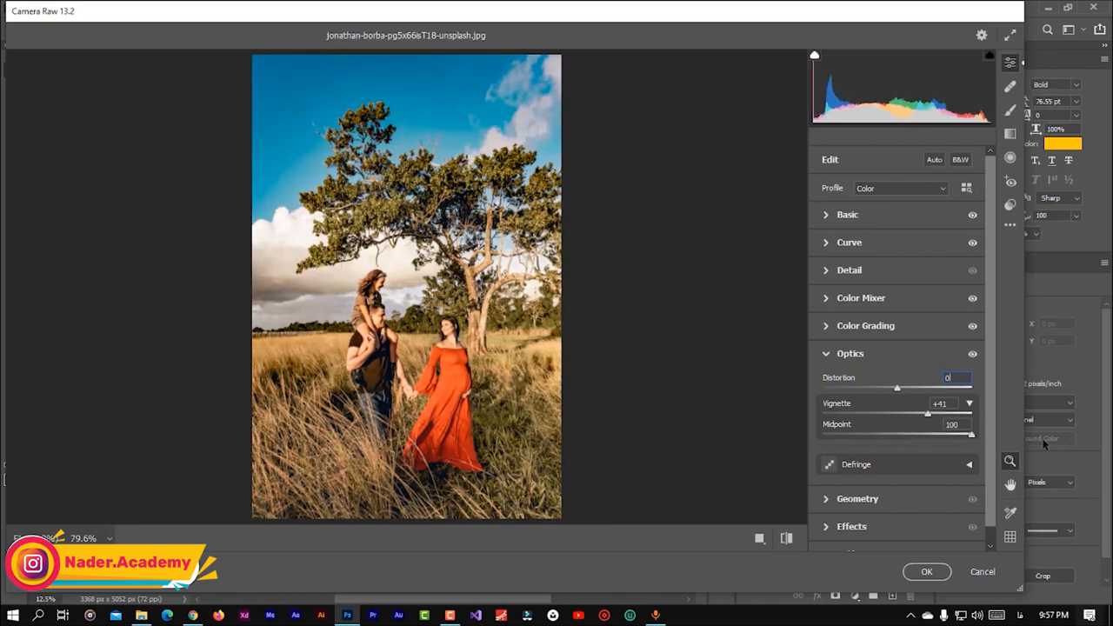
Step: Close Optics and look over the Upright options in the Geometry section
{"action": "left_click", "coordinate": [826, 353]}
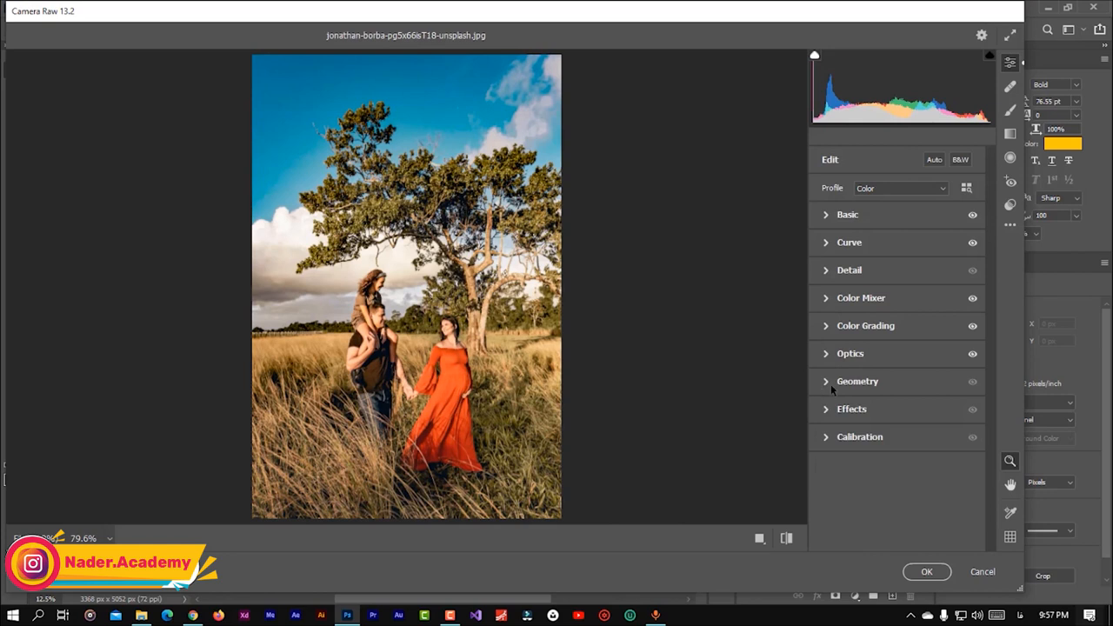
{"action": "left_click", "coordinate": [828, 384]}
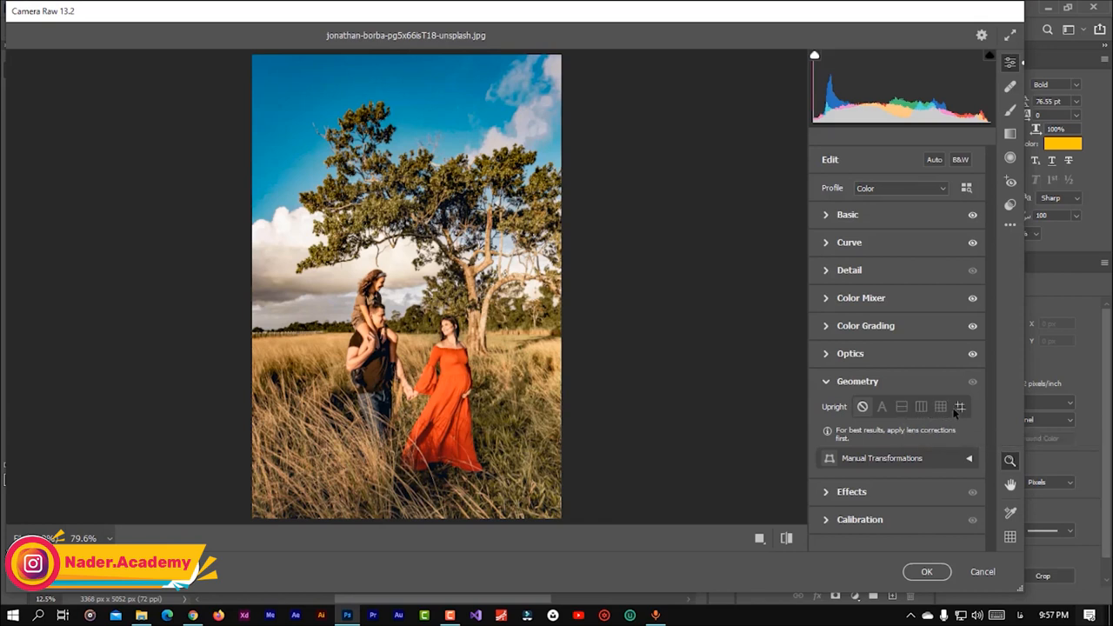
{"action": "left_click", "coordinate": [827, 382]}
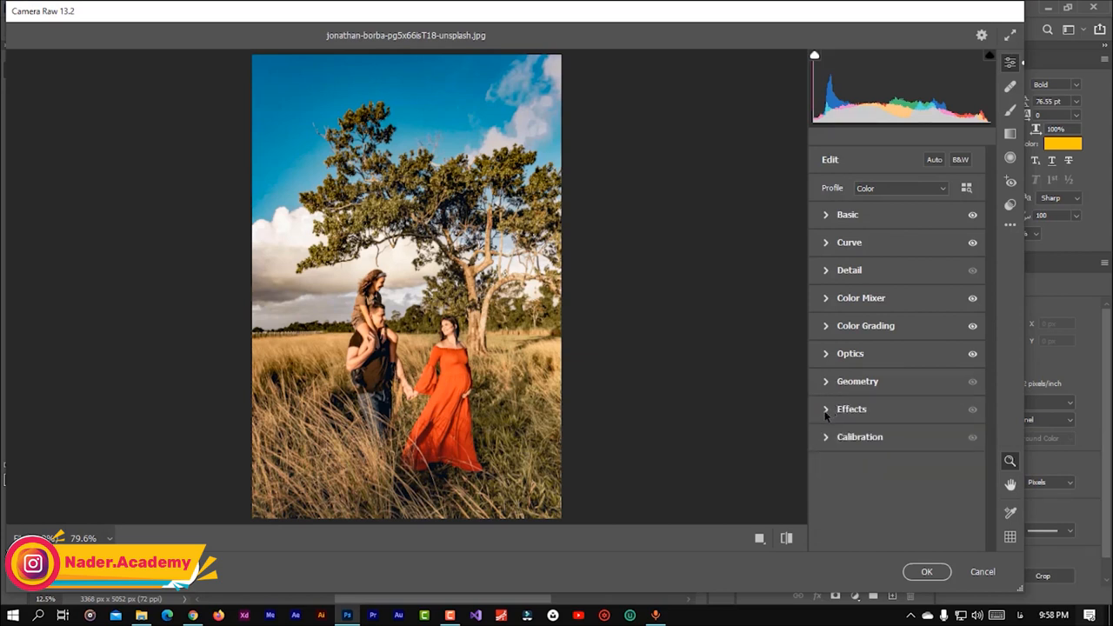
Step: In Effects, keep Grain at 0 and set Vignetting to -44, checking the Optics Vignette for comparison
{"action": "left_click", "coordinate": [827, 409]}
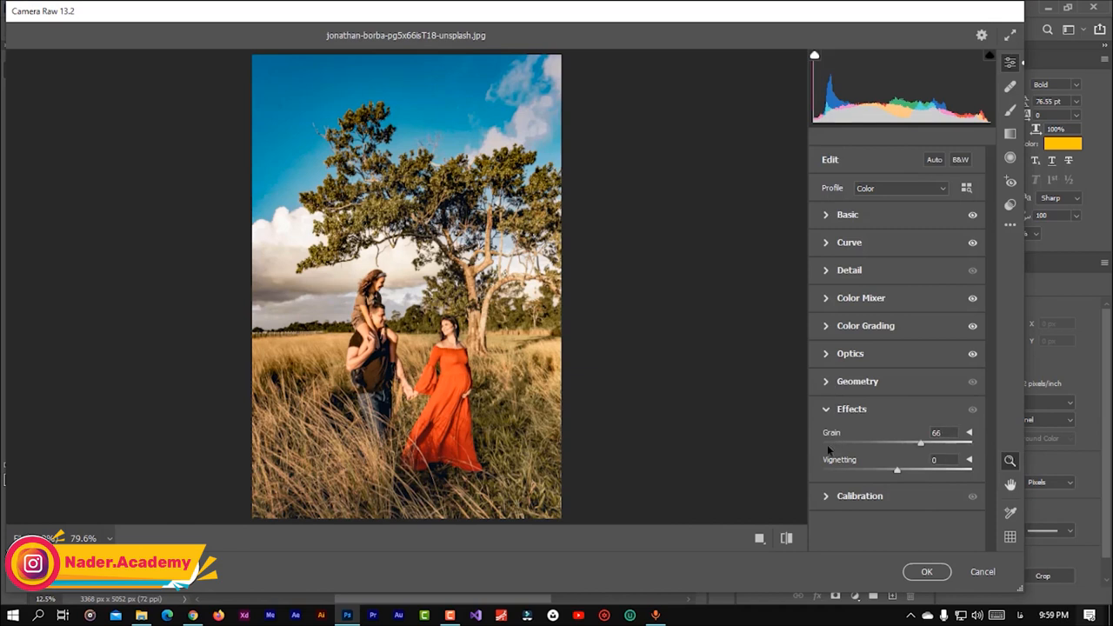
{"action": "left_click_drag", "start_coordinate": [897, 471], "coordinate": [870, 471]}
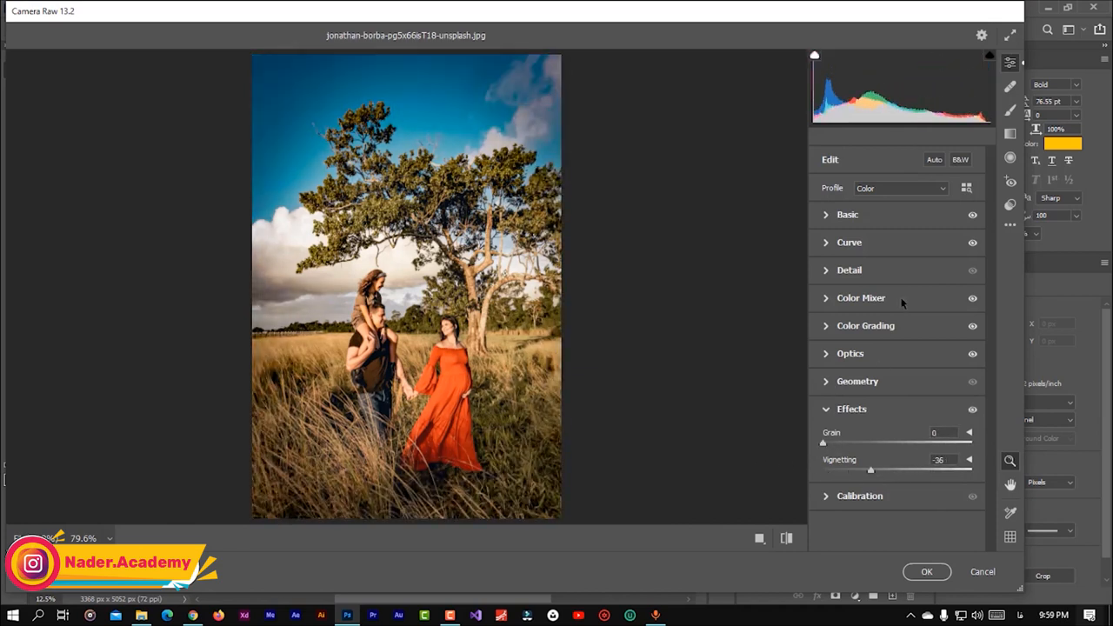
{"action": "left_click", "coordinate": [831, 353]}
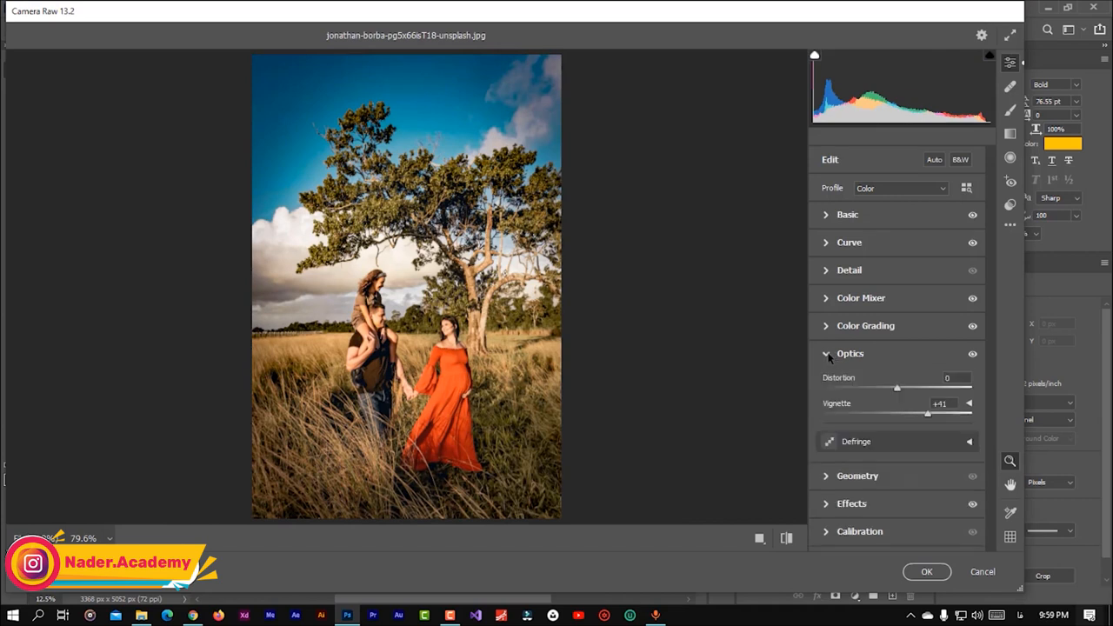
{"action": "left_click", "coordinate": [828, 355]}
{"action": "left_click", "coordinate": [828, 410]}
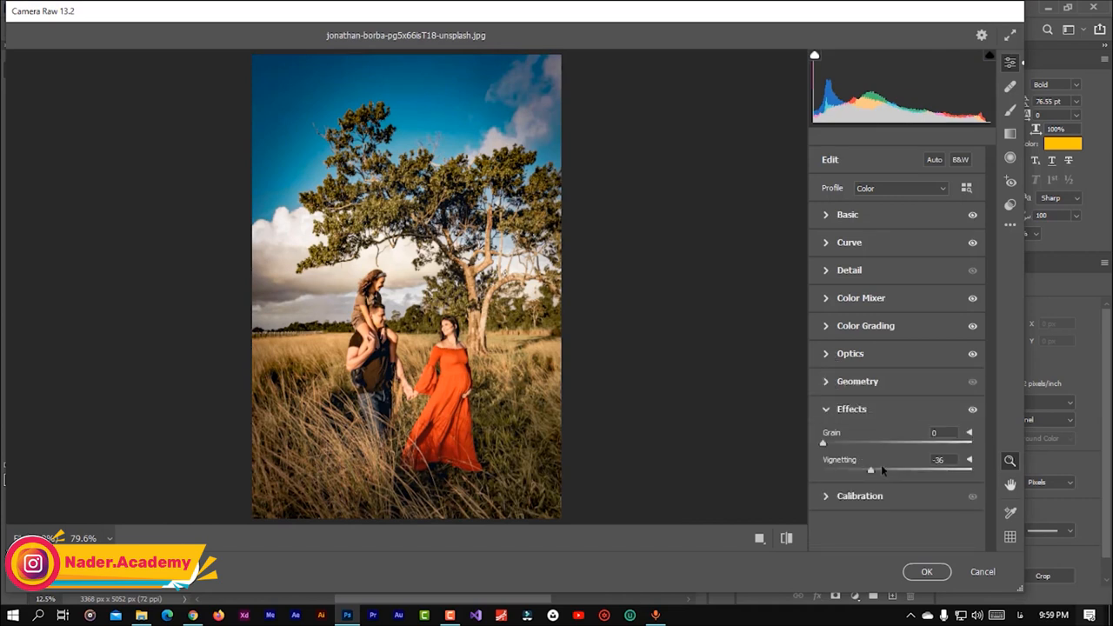
{"action": "left_click_drag", "start_coordinate": [842, 472], "coordinate": [863, 471]}
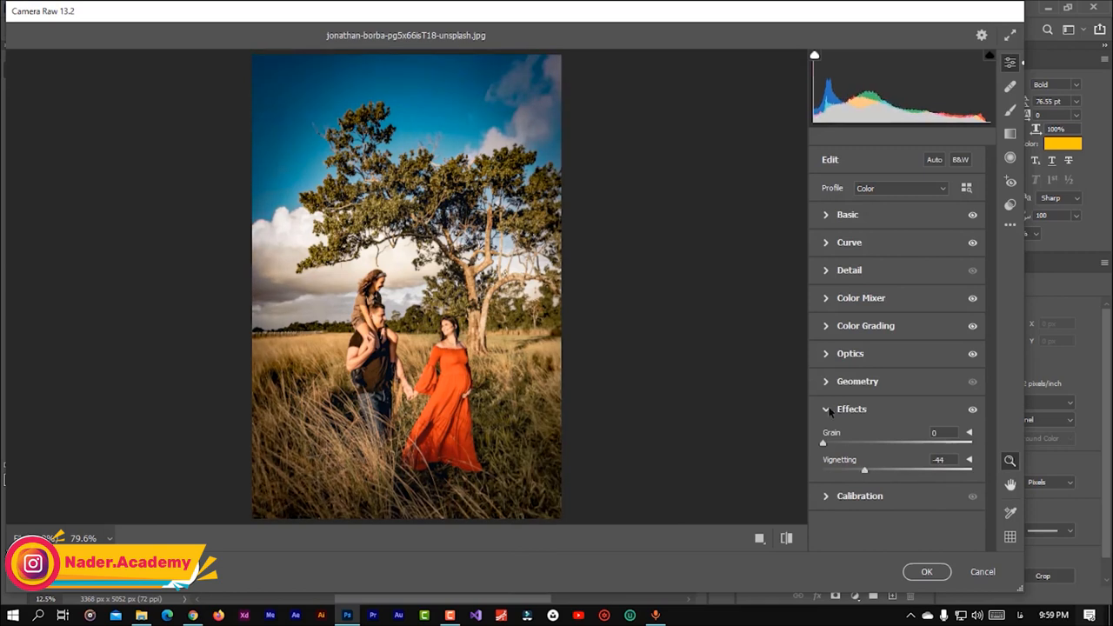
{"action": "left_click", "coordinate": [830, 415]}
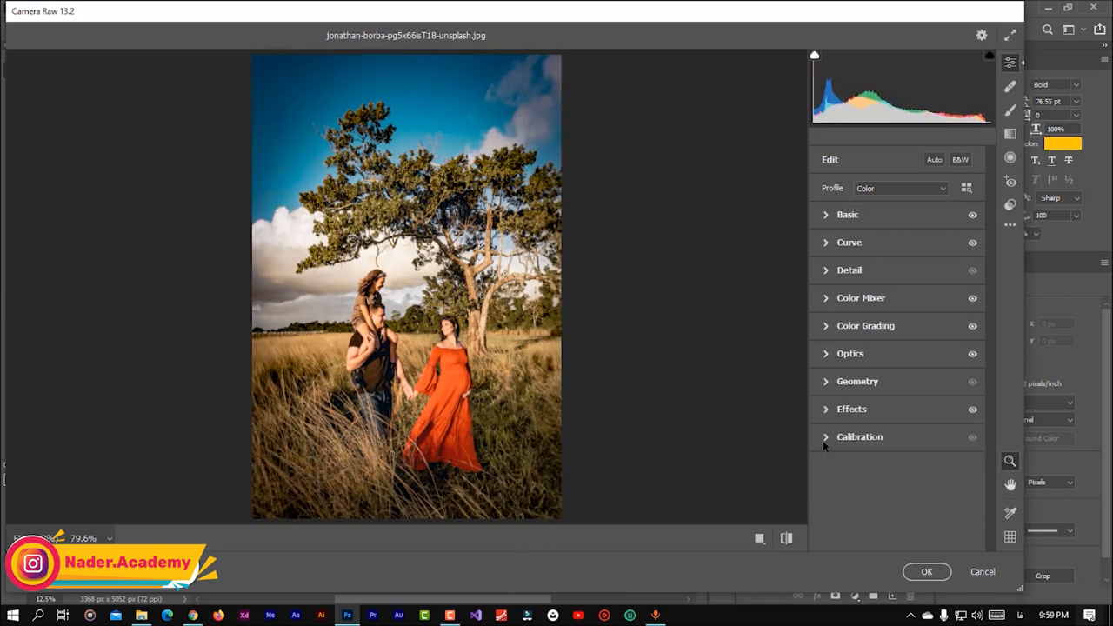
Step: In Calibration, try the Shadows Tint toward magenta, and set it to -100
{"action": "left_click", "coordinate": [825, 437]}
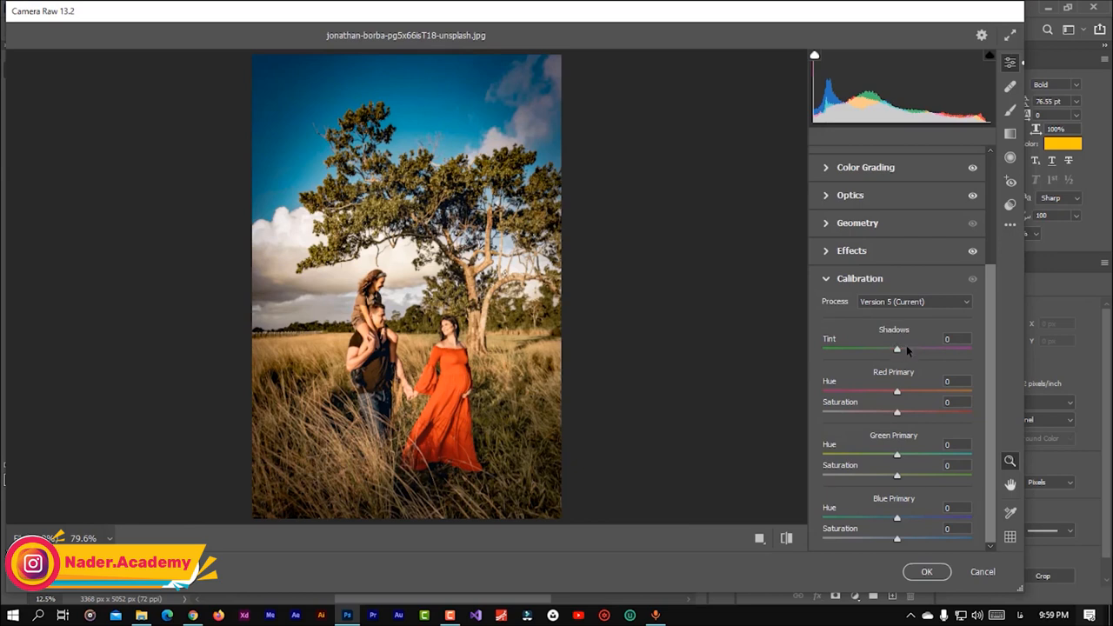
{"action": "left_click_drag", "start_coordinate": [899, 352], "coordinate": [996, 357]}
{"action": "left_click_drag", "start_coordinate": [973, 352], "coordinate": [752, 339]}
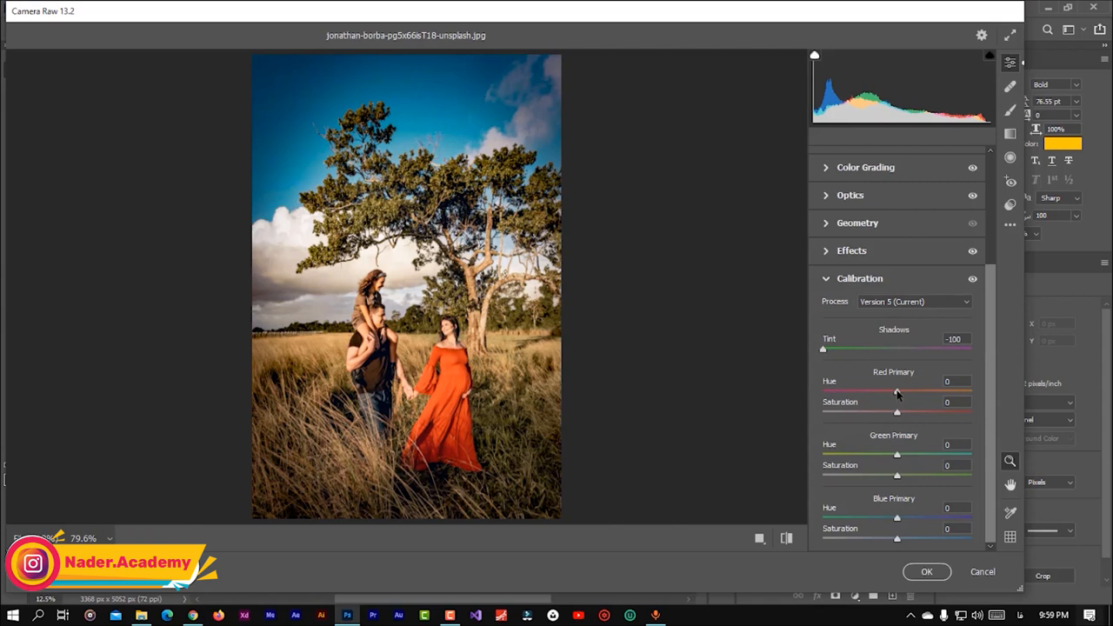
Step: Keep the Red Primary Hue and Saturation at 0, and set the Green Primary Hue to +15 and Saturation to +21
{"action": "mouse_move", "coordinate": [899, 394]}
{"action": "left_mouse_down"}
{"action": "mouse_move", "coordinate": [923, 393]}
{"action": "mouse_move", "coordinate": [865, 394]}
{"action": "mouse_move", "coordinate": [899, 400]}
{"action": "left_mouse_up"}
{"action": "mouse_move", "coordinate": [907, 413]}
{"action": "left_mouse_down"}
{"action": "mouse_move", "coordinate": [927, 414]}
{"action": "mouse_move", "coordinate": [884, 419]}
{"action": "mouse_move", "coordinate": [898, 420]}
{"action": "left_mouse_up"}
{"action": "mouse_move", "coordinate": [897, 457]}
{"action": "left_mouse_down"}
{"action": "mouse_move", "coordinate": [856, 457]}
{"action": "mouse_move", "coordinate": [909, 464]}
{"action": "left_mouse_up"}
{"action": "mouse_move", "coordinate": [917, 461]}
{"action": "left_mouse_down"}
{"action": "mouse_move", "coordinate": [896, 458]}
{"action": "mouse_move", "coordinate": [907, 458]}
{"action": "left_mouse_up"}
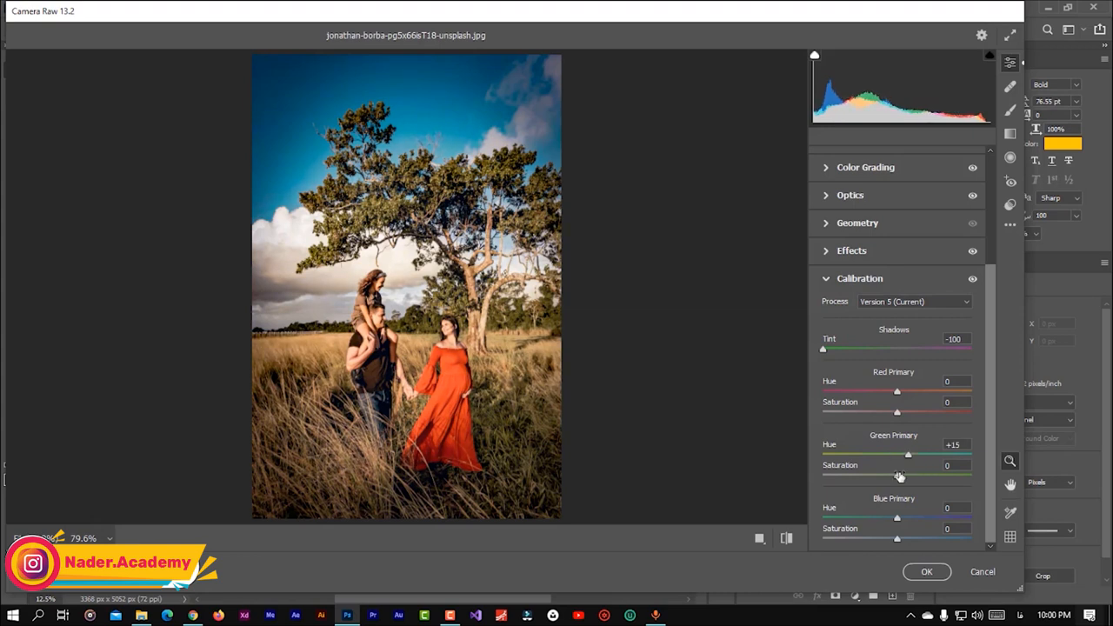
{"action": "left_click_drag", "start_coordinate": [898, 477], "coordinate": [914, 481]}
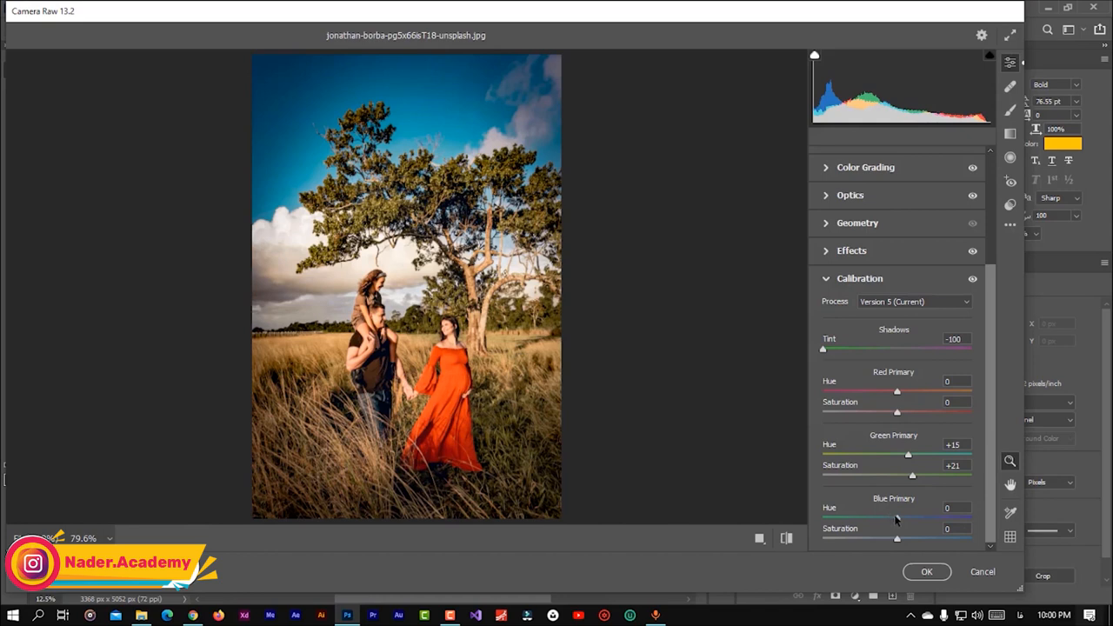
Step: Try a slight positive shift of the Blue Primary Hue, and reset it to 0
{"action": "mouse_move", "coordinate": [897, 519]}
{"action": "left_mouse_down"}
{"action": "mouse_move", "coordinate": [875, 519]}
{"action": "mouse_move", "coordinate": [927, 519]}
{"action": "mouse_move", "coordinate": [907, 519]}
{"action": "left_mouse_up"}
{"action": "left_click", "coordinate": [956, 508]}
{"action": "type", "text": "0"}
Step: Collapse the Calibration section and apply the Camera Raw edits to the photo
{"action": "left_click_drag", "start_coordinate": [996, 304], "coordinate": [999, 214]}
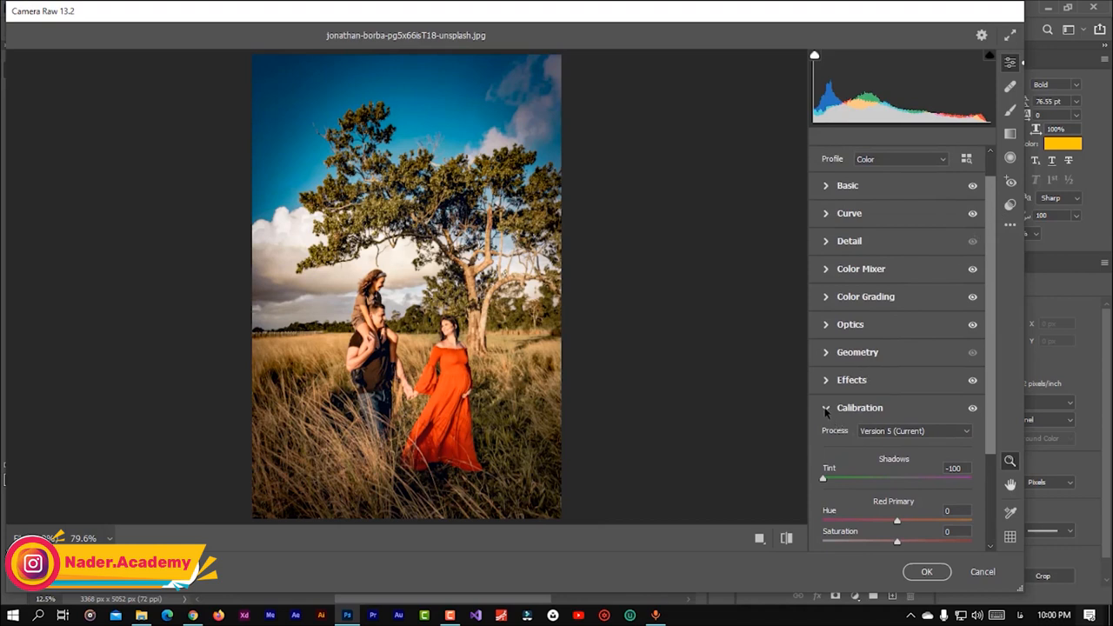
{"action": "left_click", "coordinate": [826, 410]}
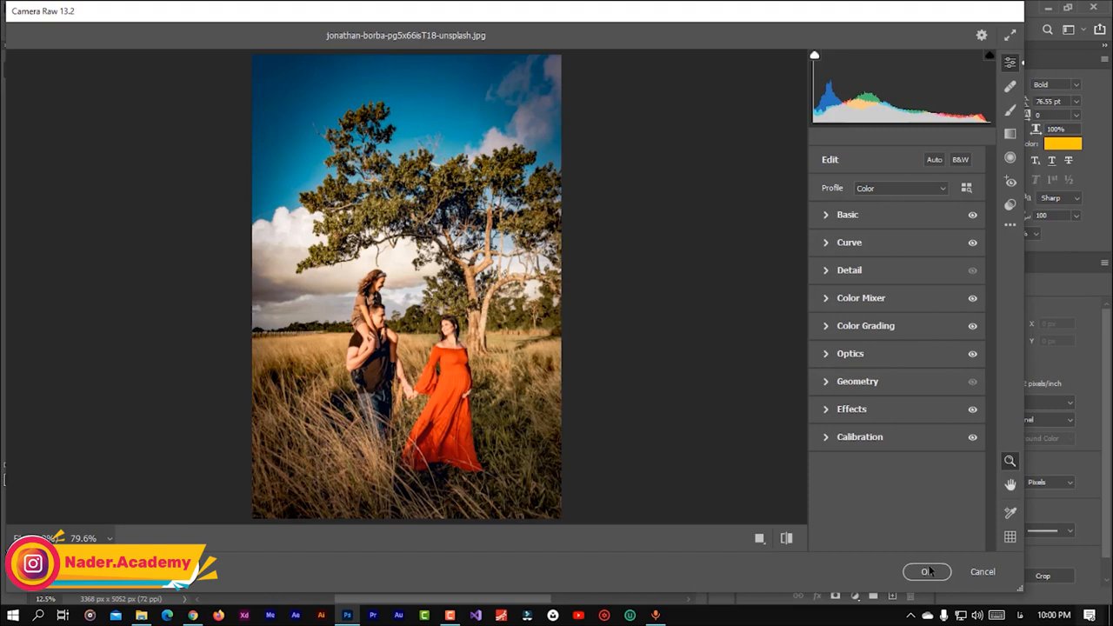
{"action": "left_click", "coordinate": [927, 571]}
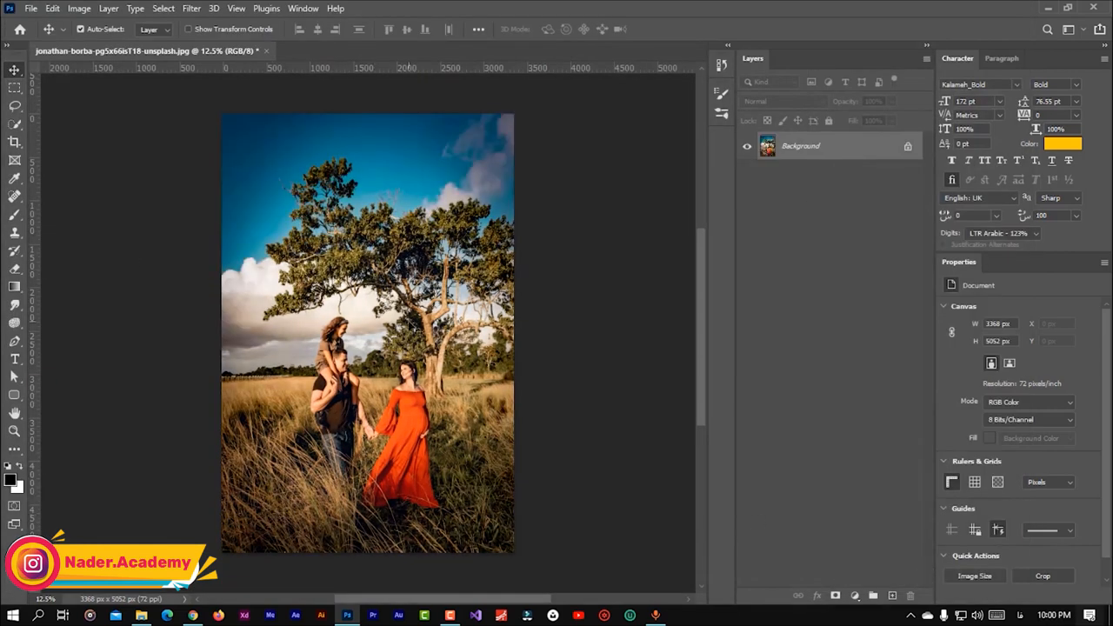
Step: Compare the original photo snapshot with the Camera Raw Filter state in the document history, ending on the filtered version
{"action": "left_click", "coordinate": [721, 65]}
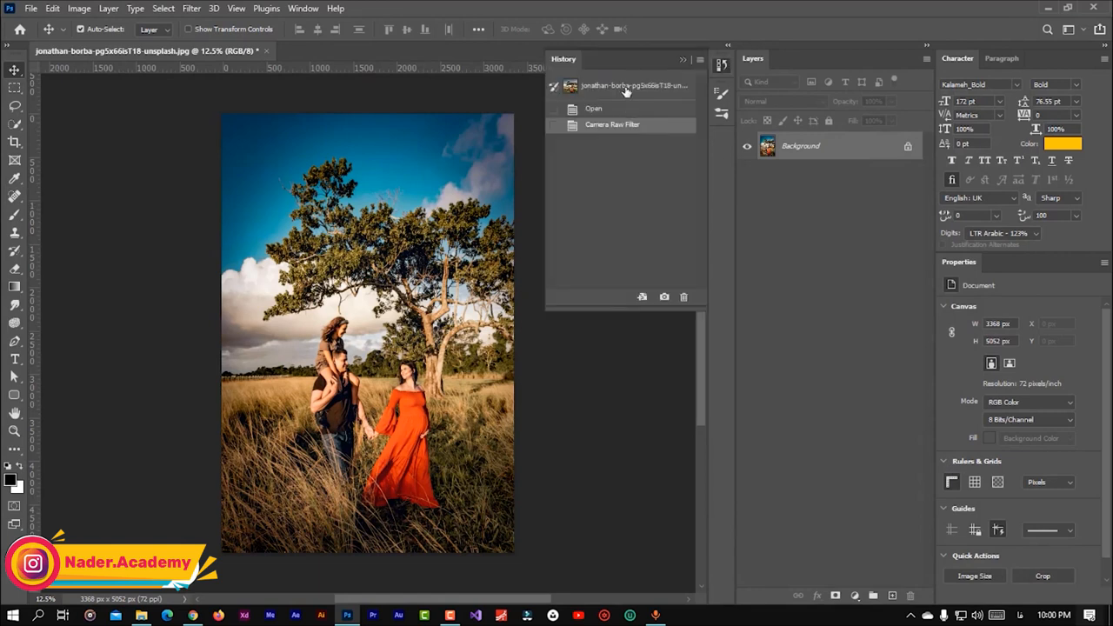
{"action": "left_click", "coordinate": [626, 87]}
{"action": "left_click", "coordinate": [632, 128]}
{"action": "left_click", "coordinate": [682, 59]}
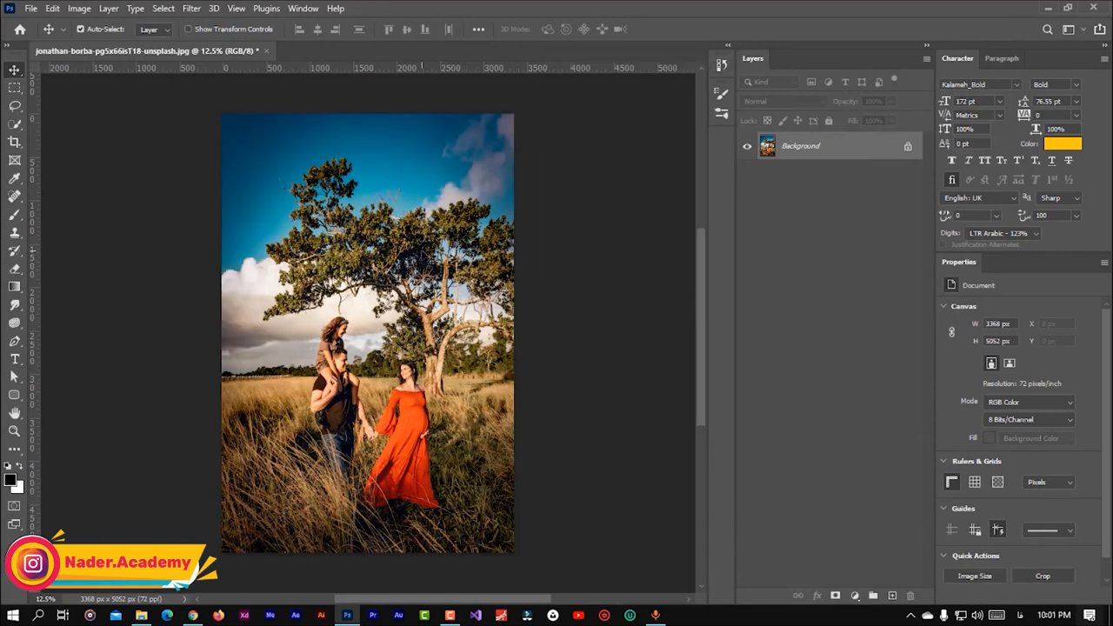